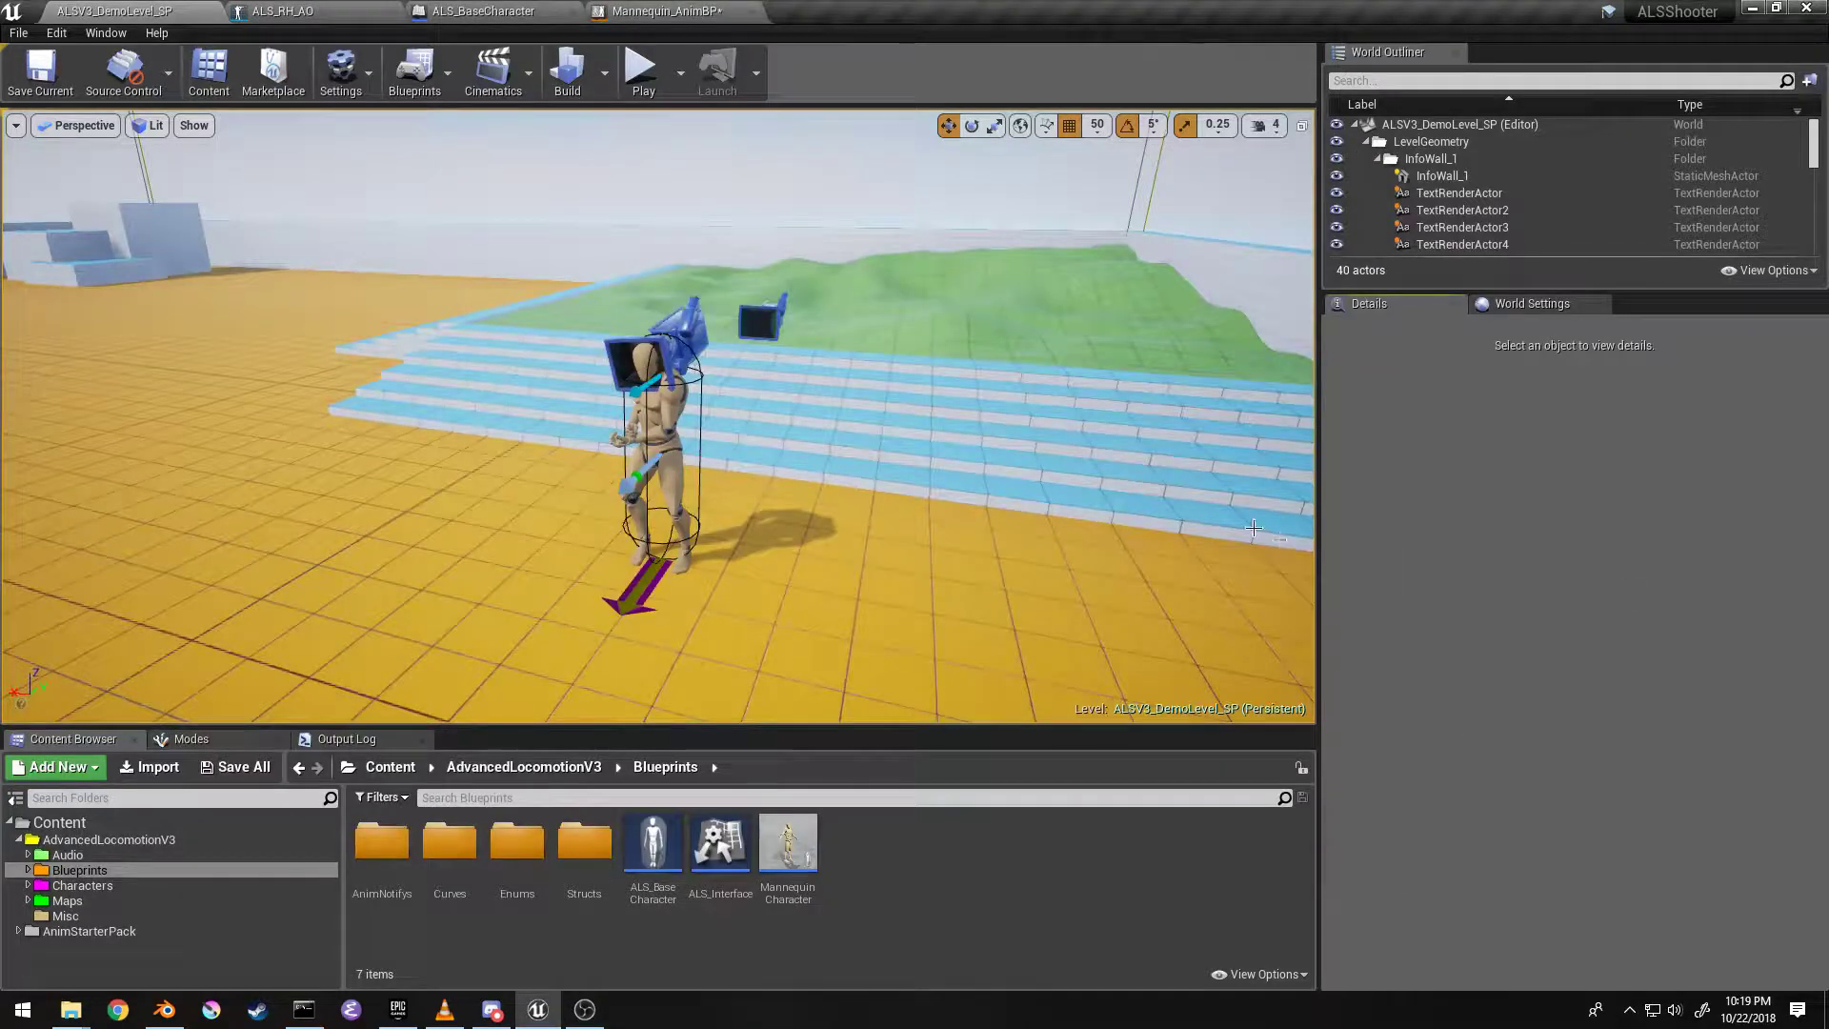
Step: Return to Unreal, review Mannequin_AnimBP and ALS_BaseCharacter, then bring up the ALS_RH_AO blend space
key(alt+Tab)
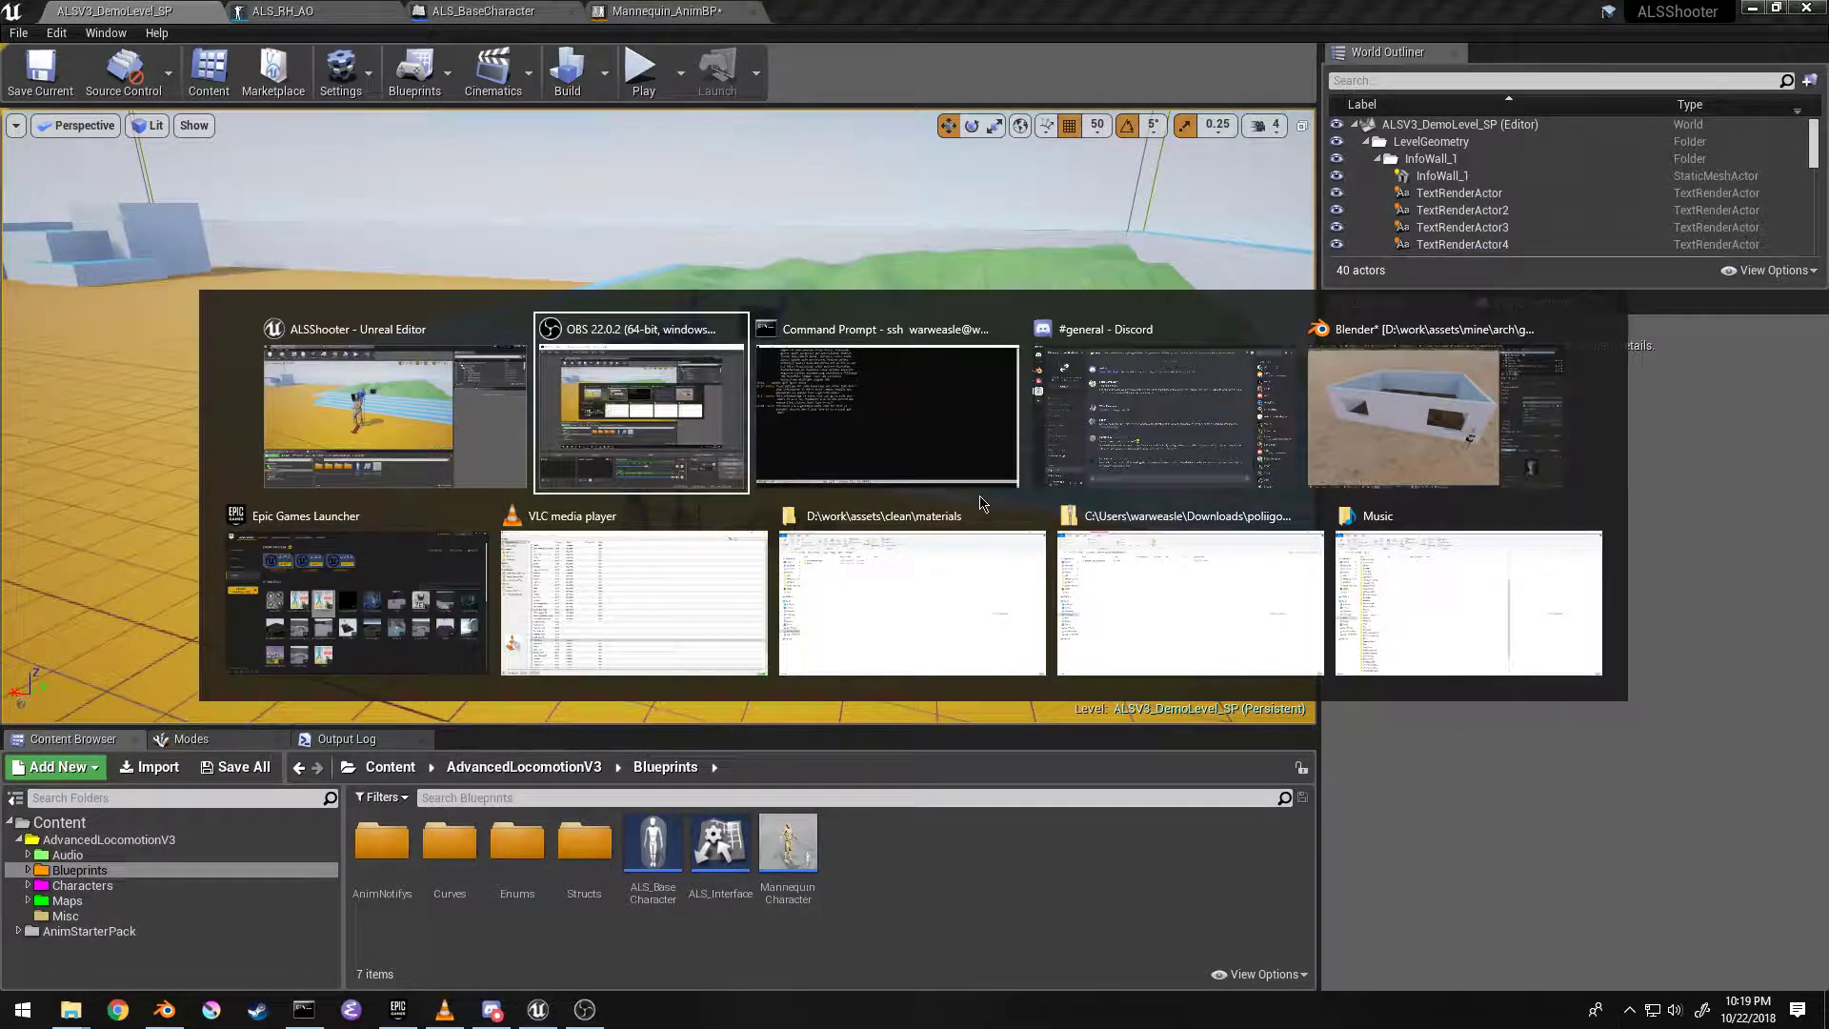
key(alt+Tab)
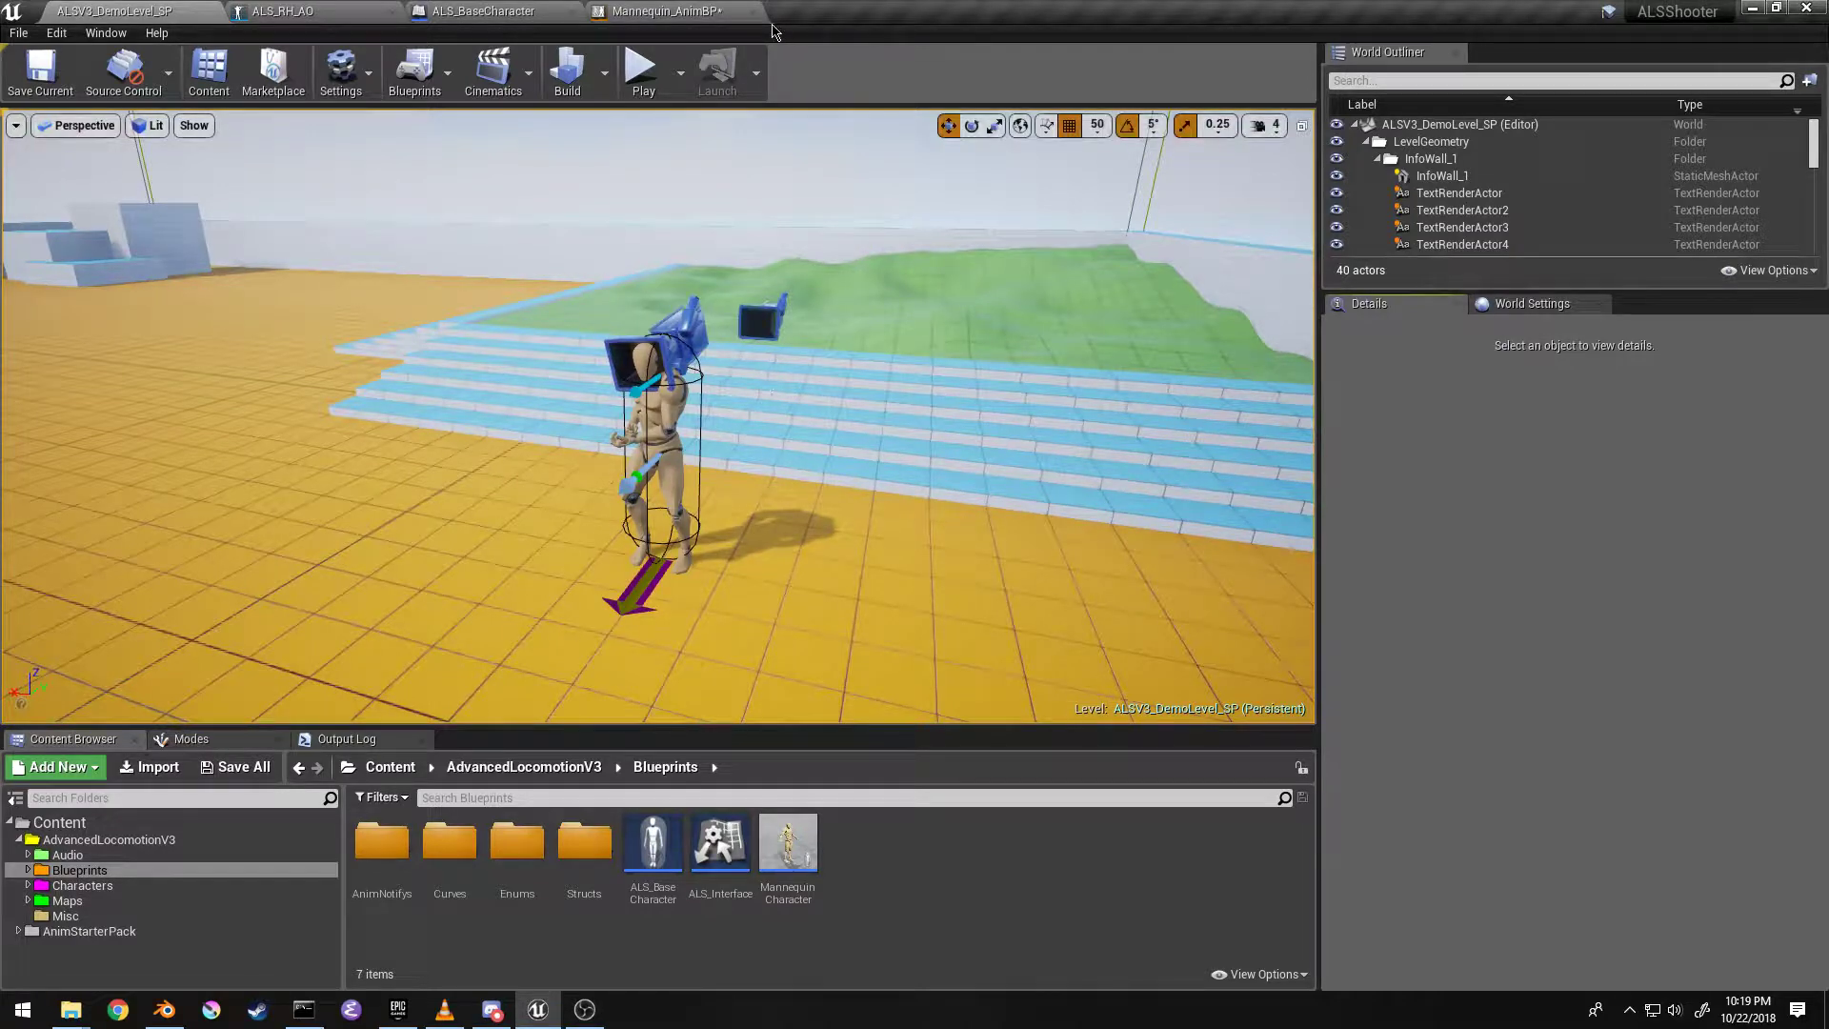
click(667, 11)
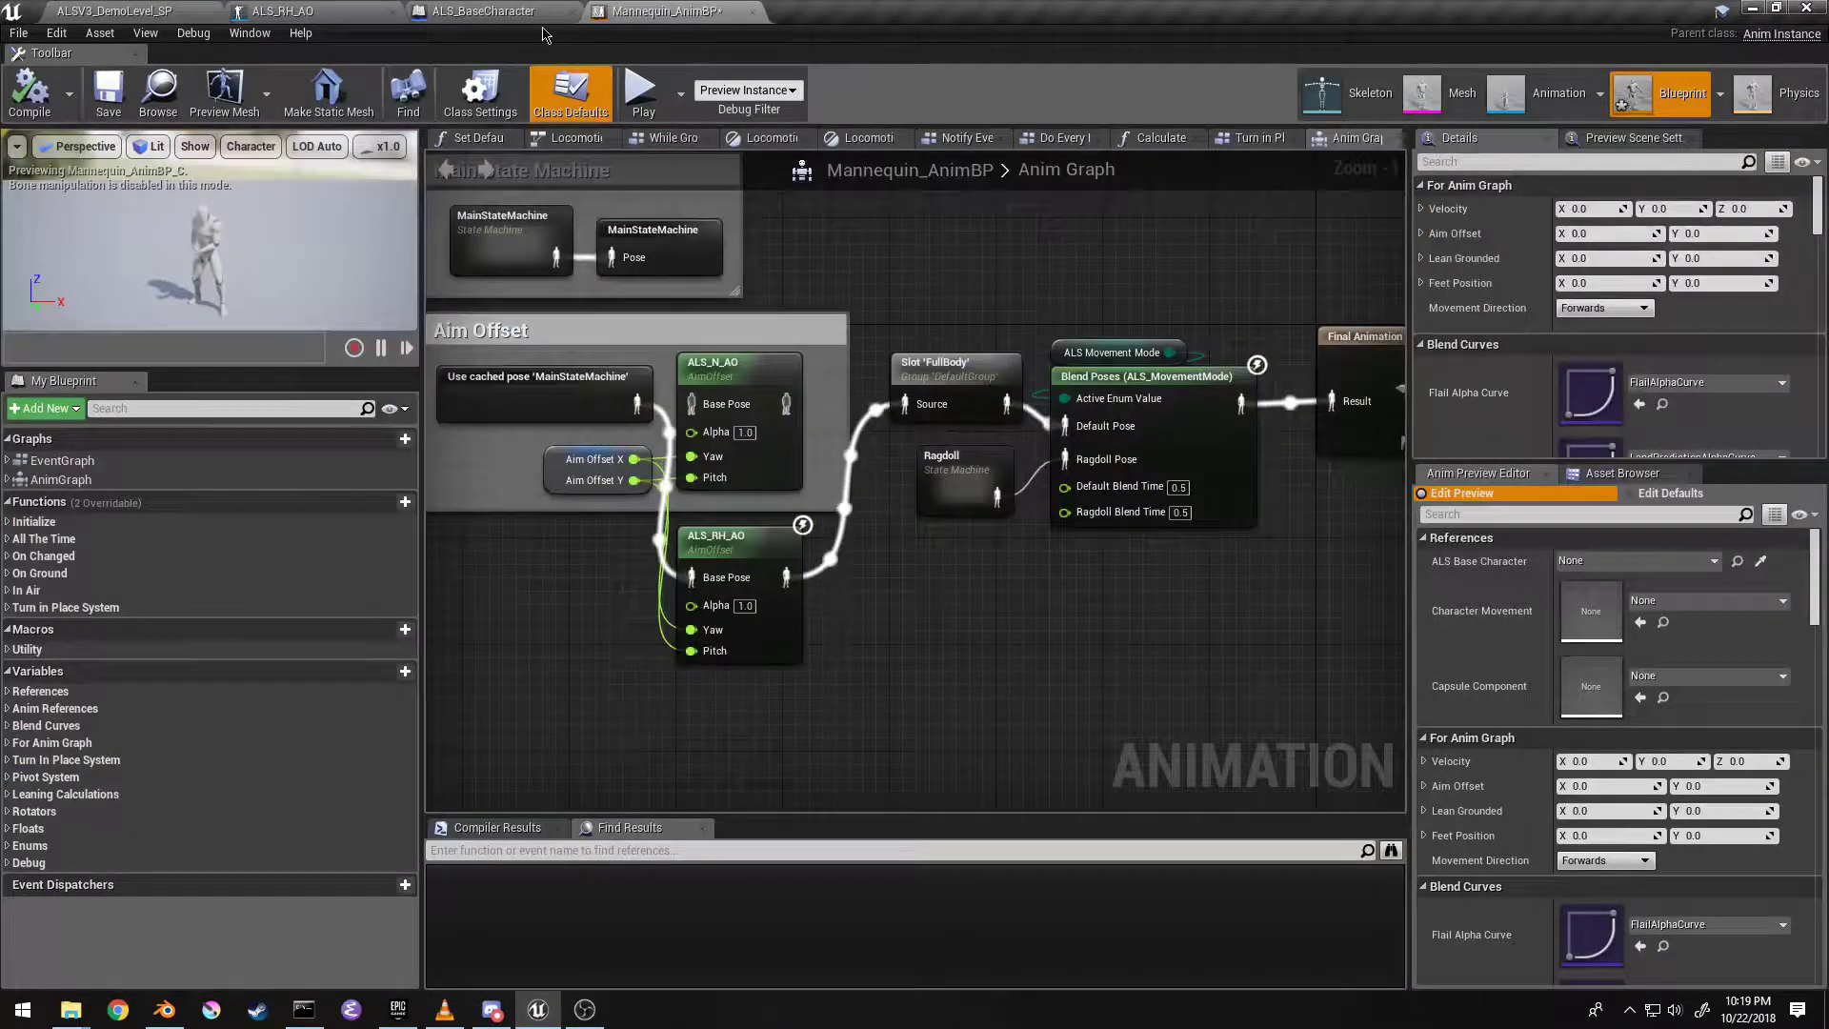
scroll(793, 584, up, 2)
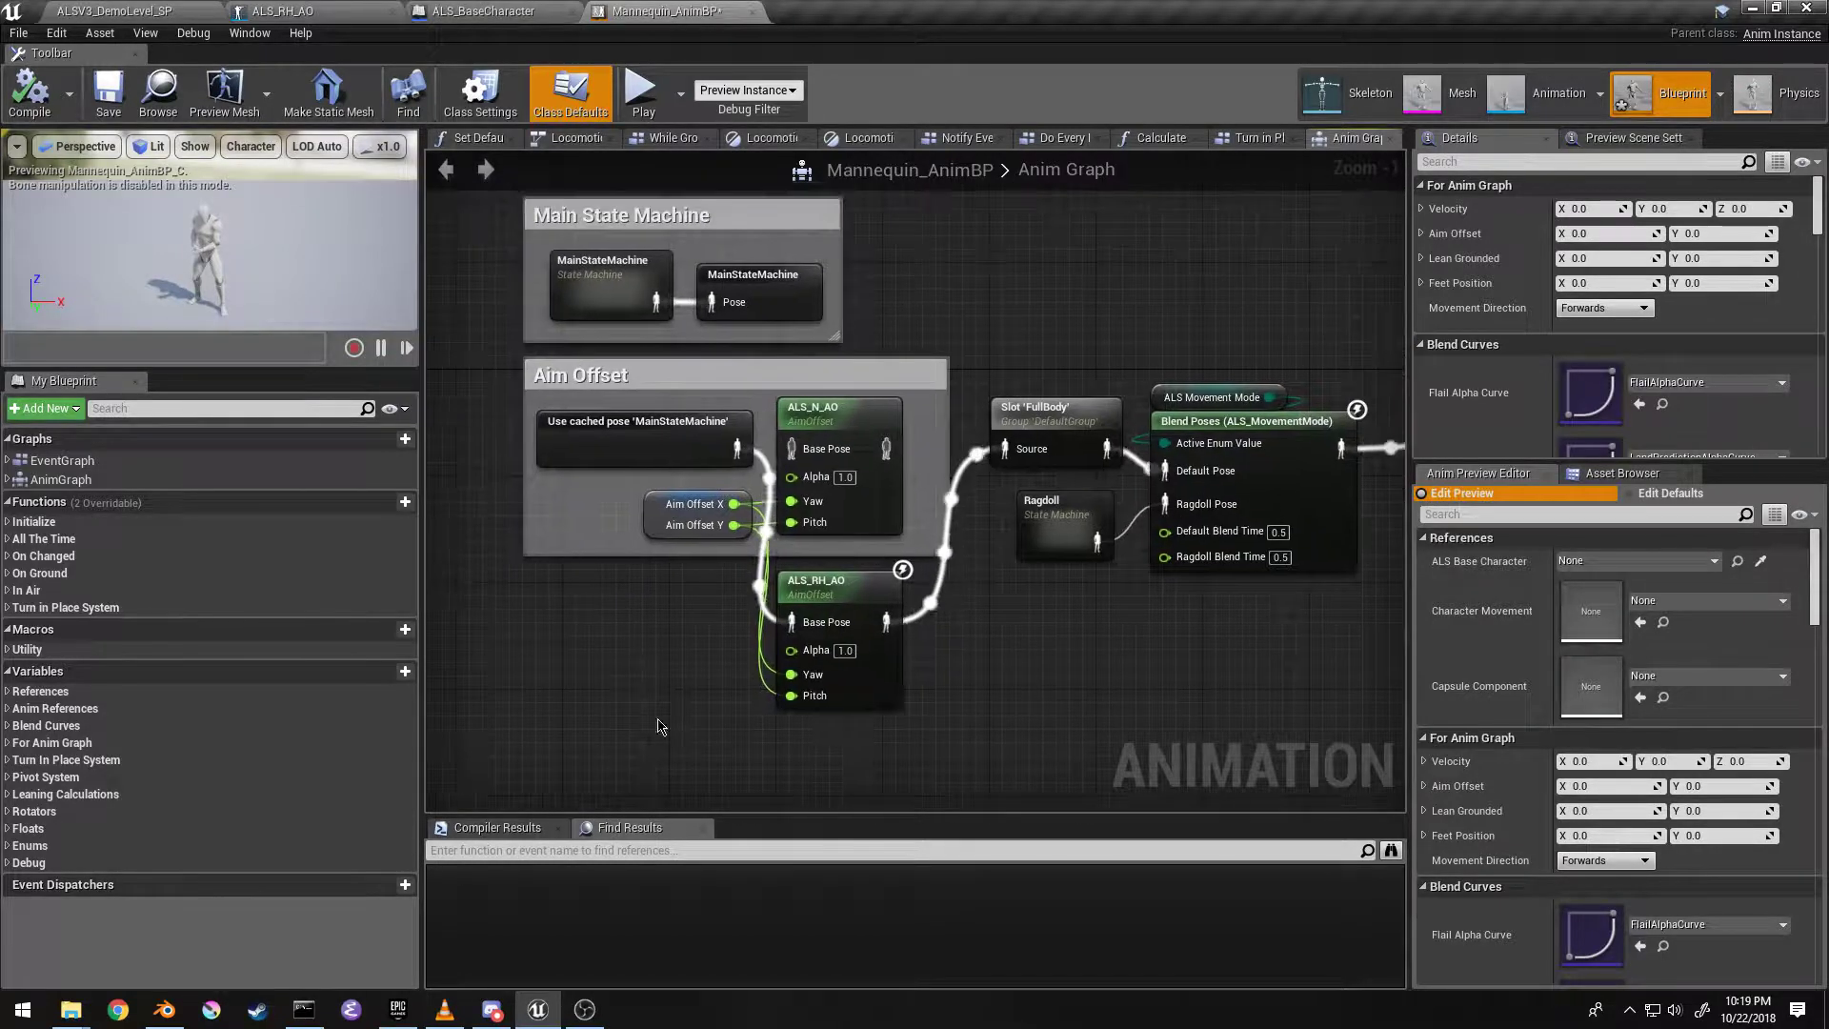
click(486, 11)
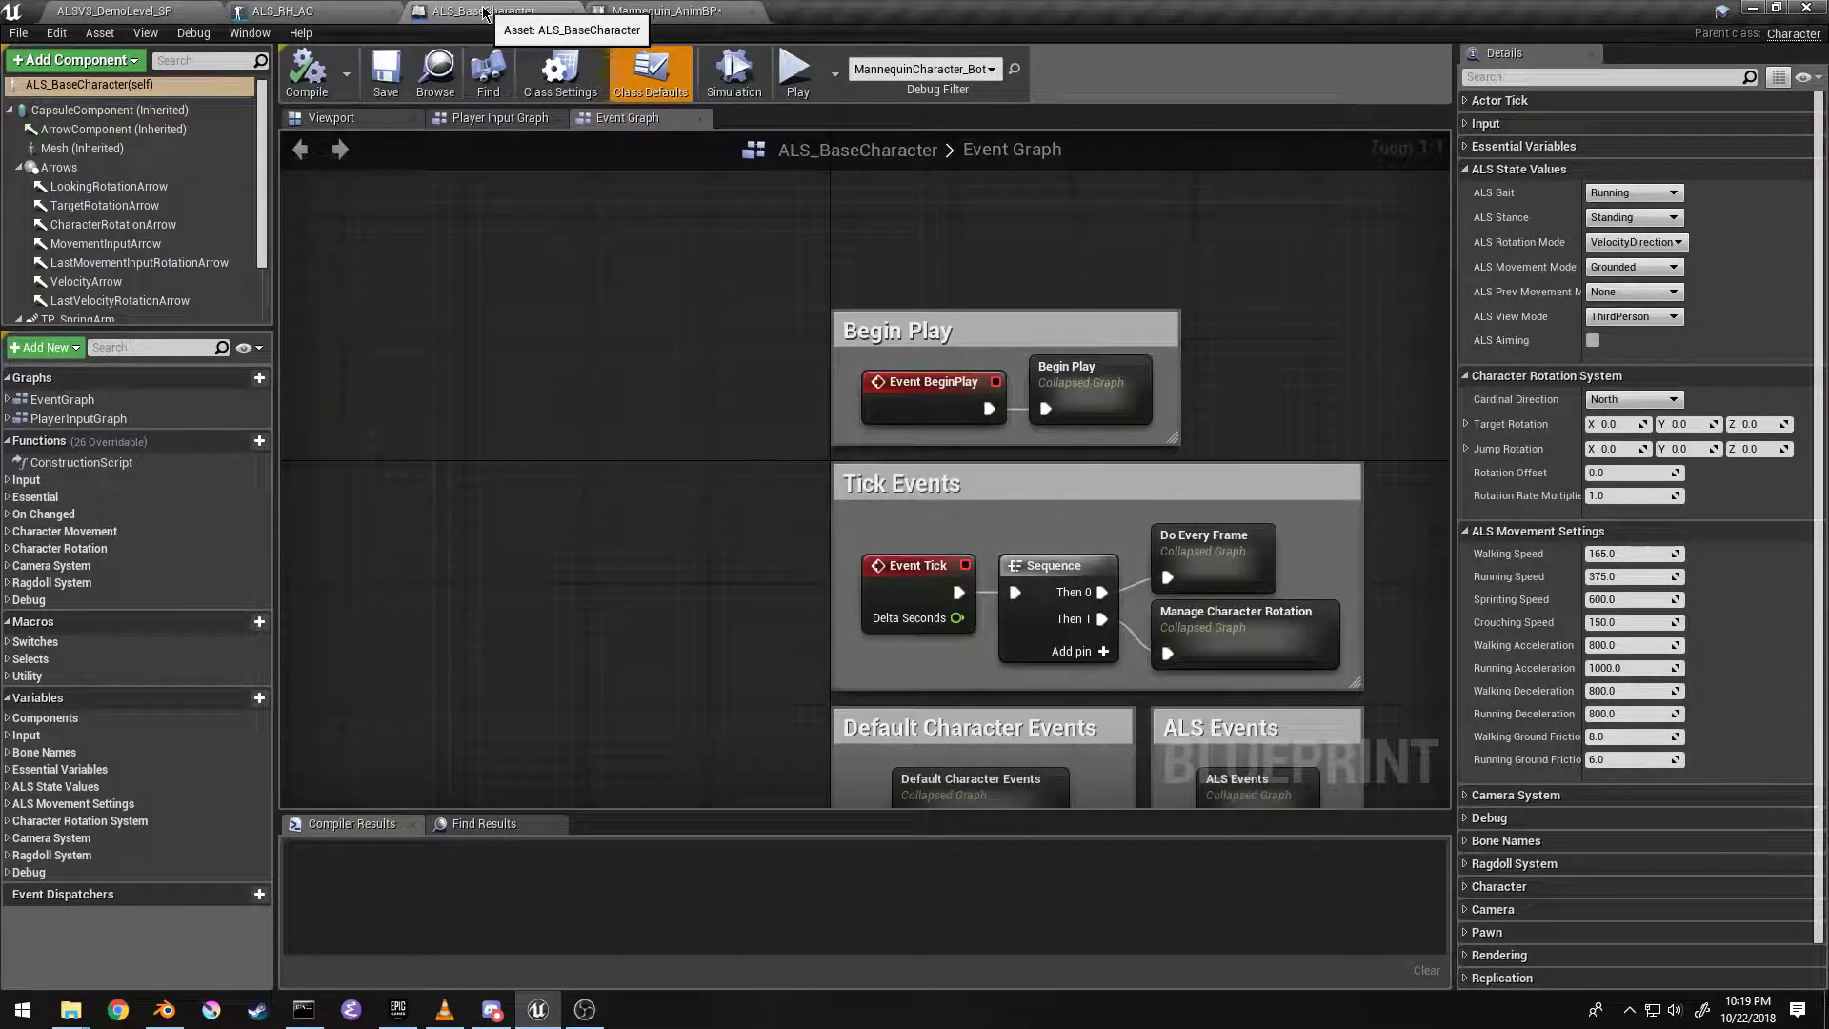
click(303, 11)
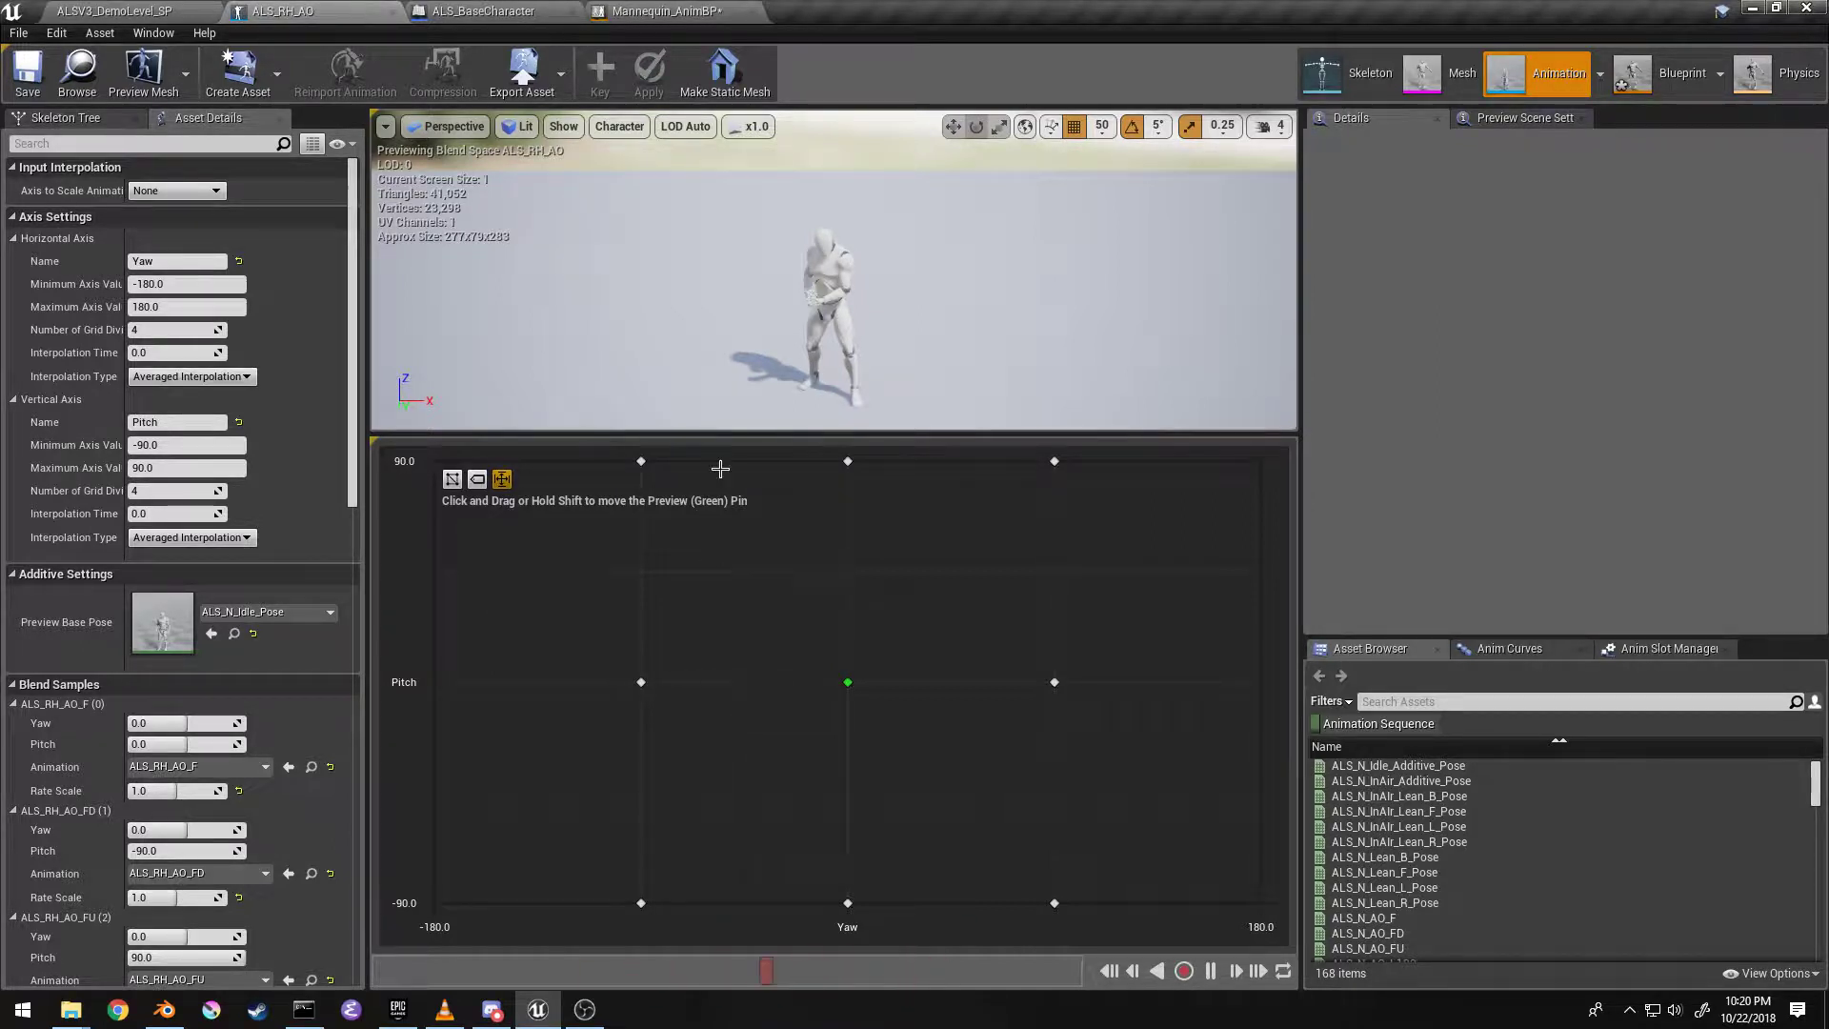
Step: From the demo level, list the AnimStarterPack animations in the Content Browser
click(198, 13)
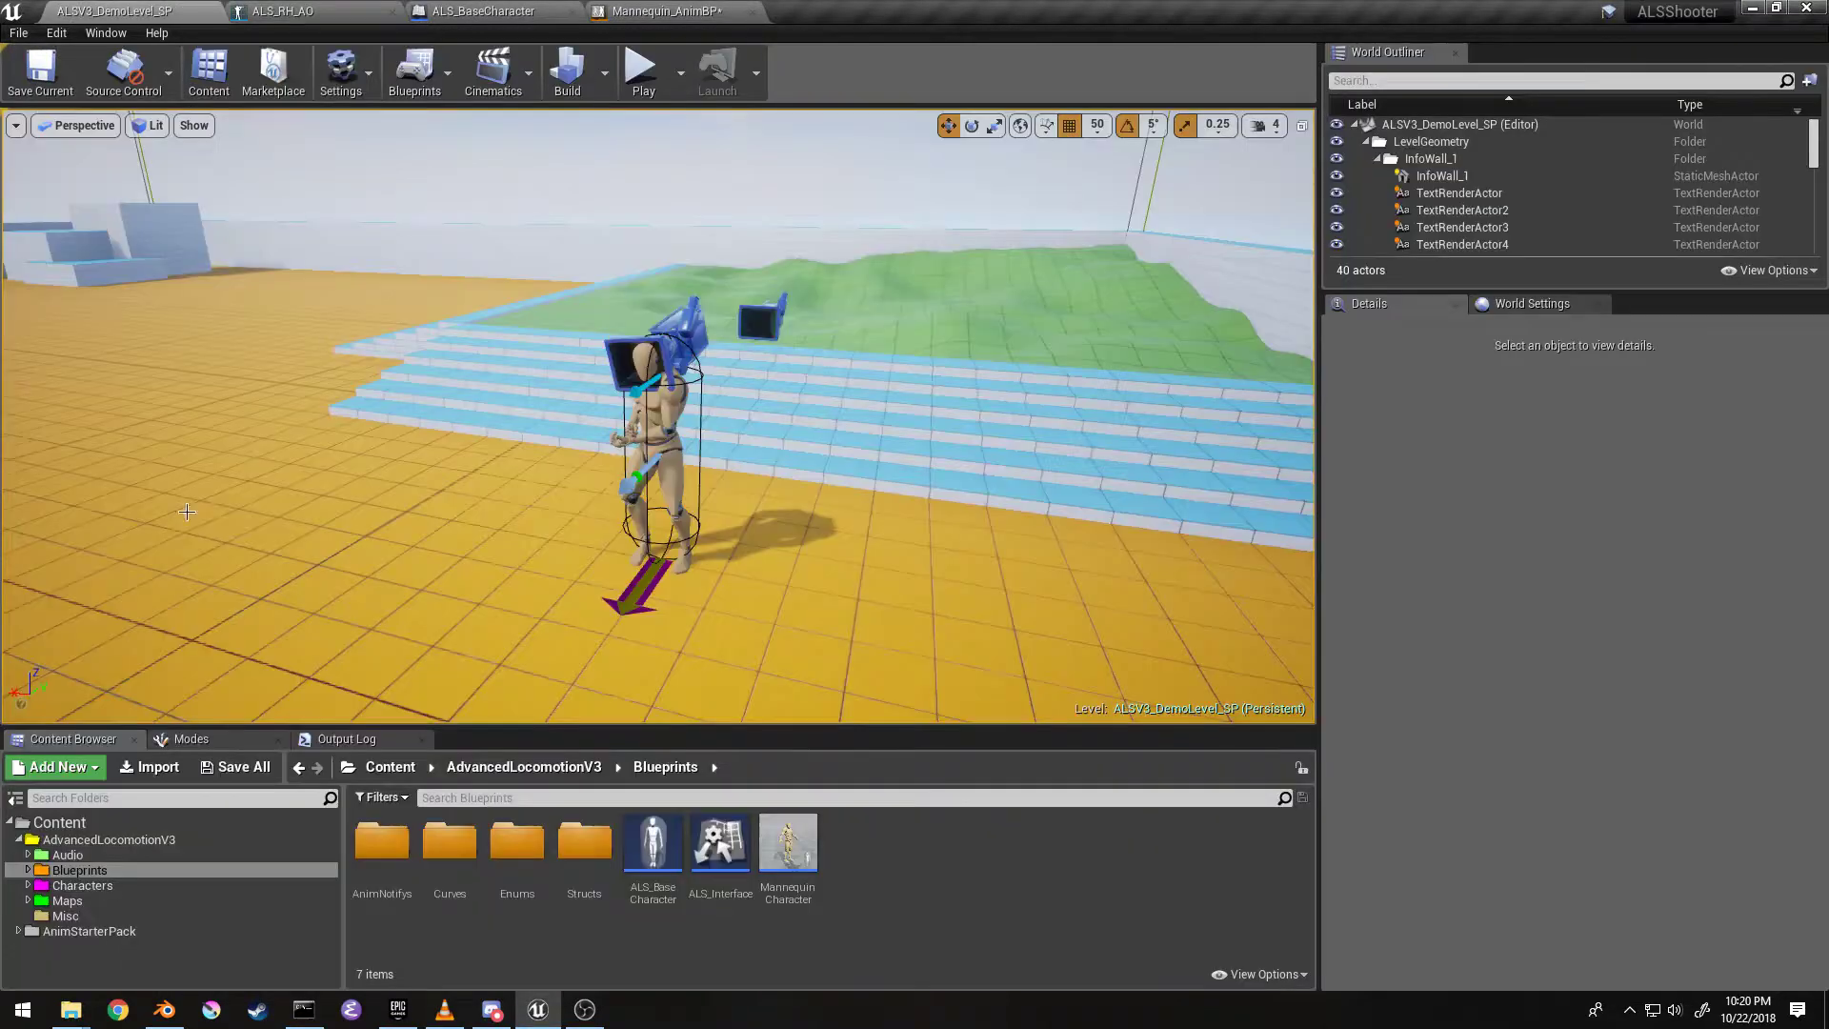
click(89, 932)
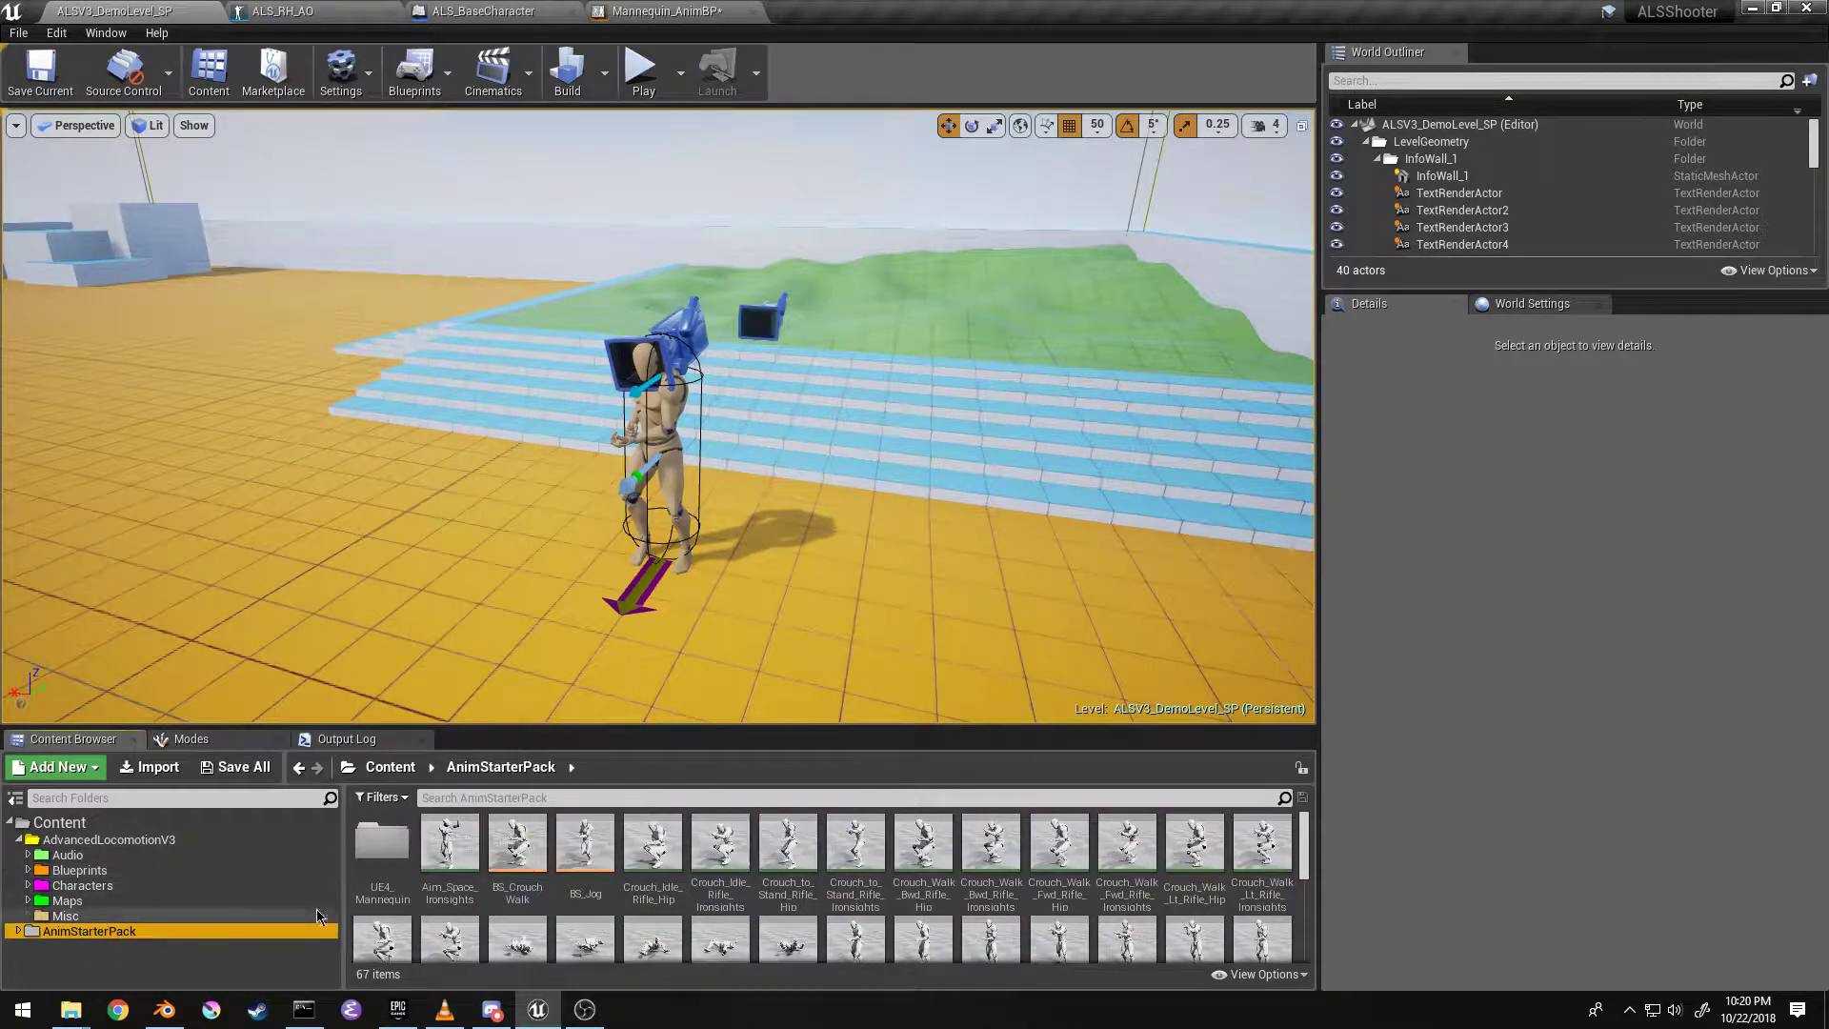
scroll(820, 914, down, 3)
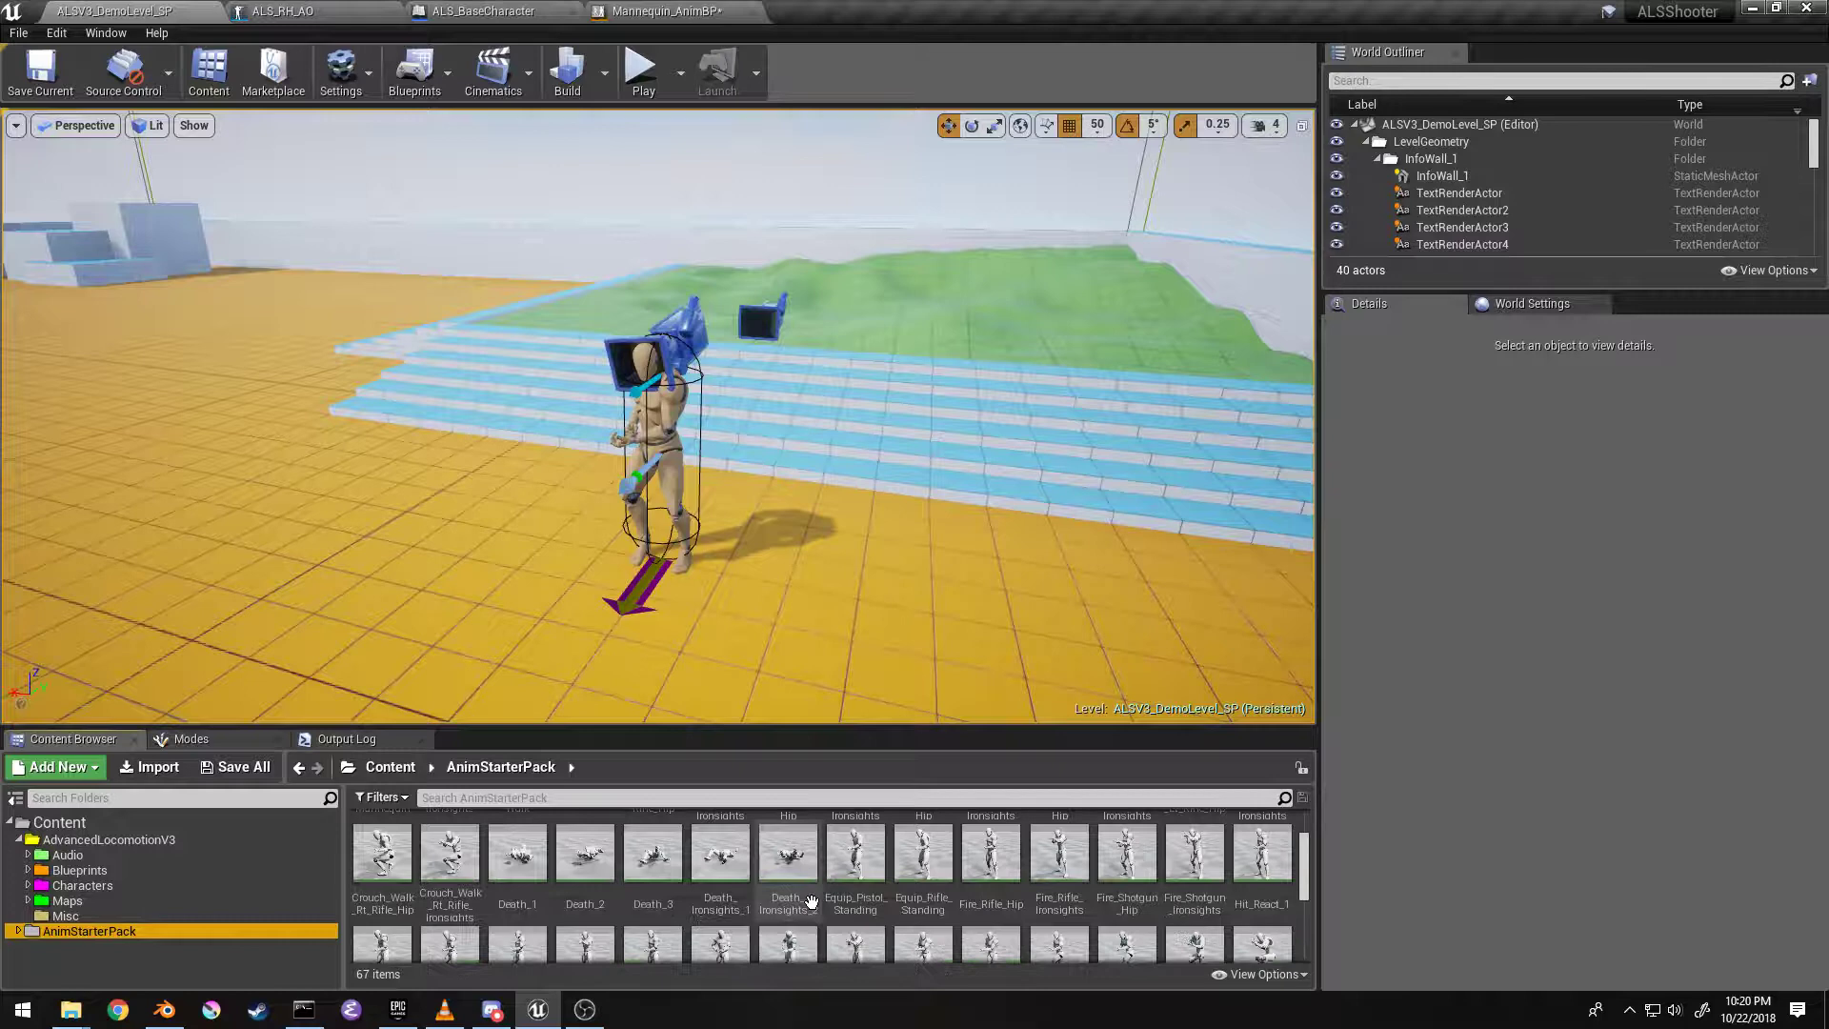
scroll(814, 907, down, 3)
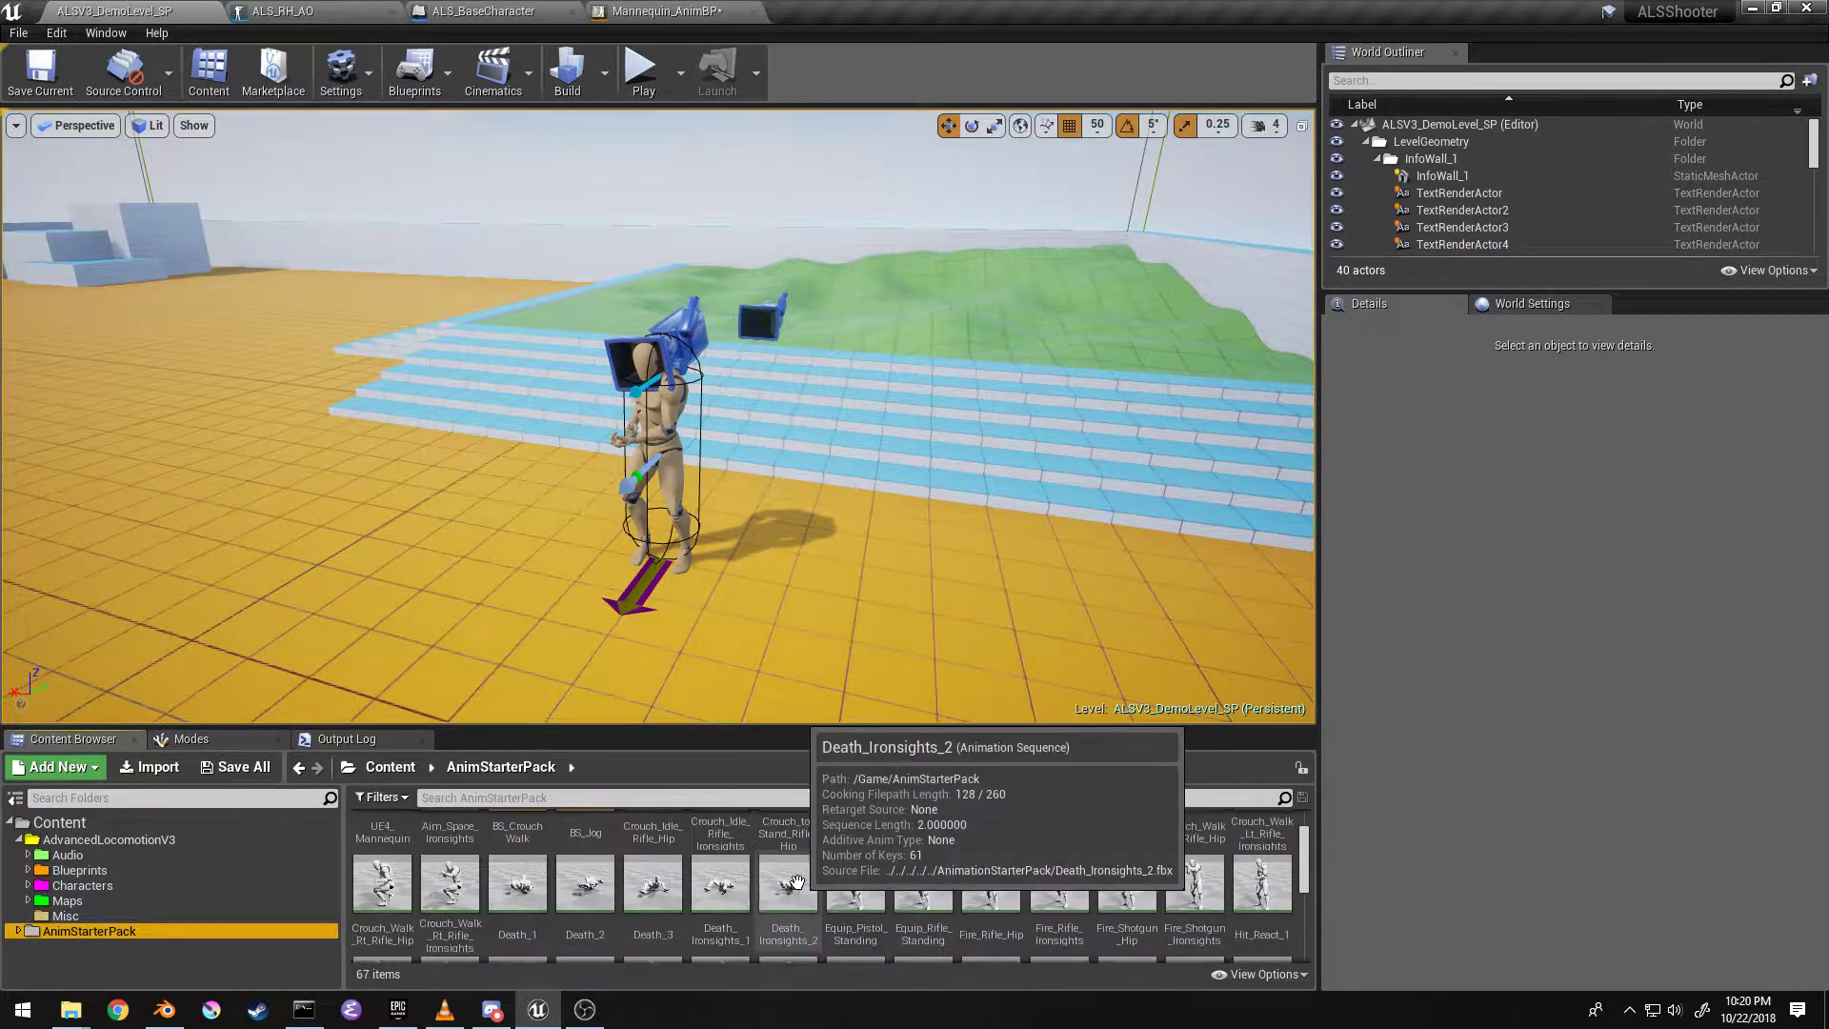
scroll(813, 903, down, 3)
scroll(795, 881, down, 2)
scroll(794, 882, down, 1)
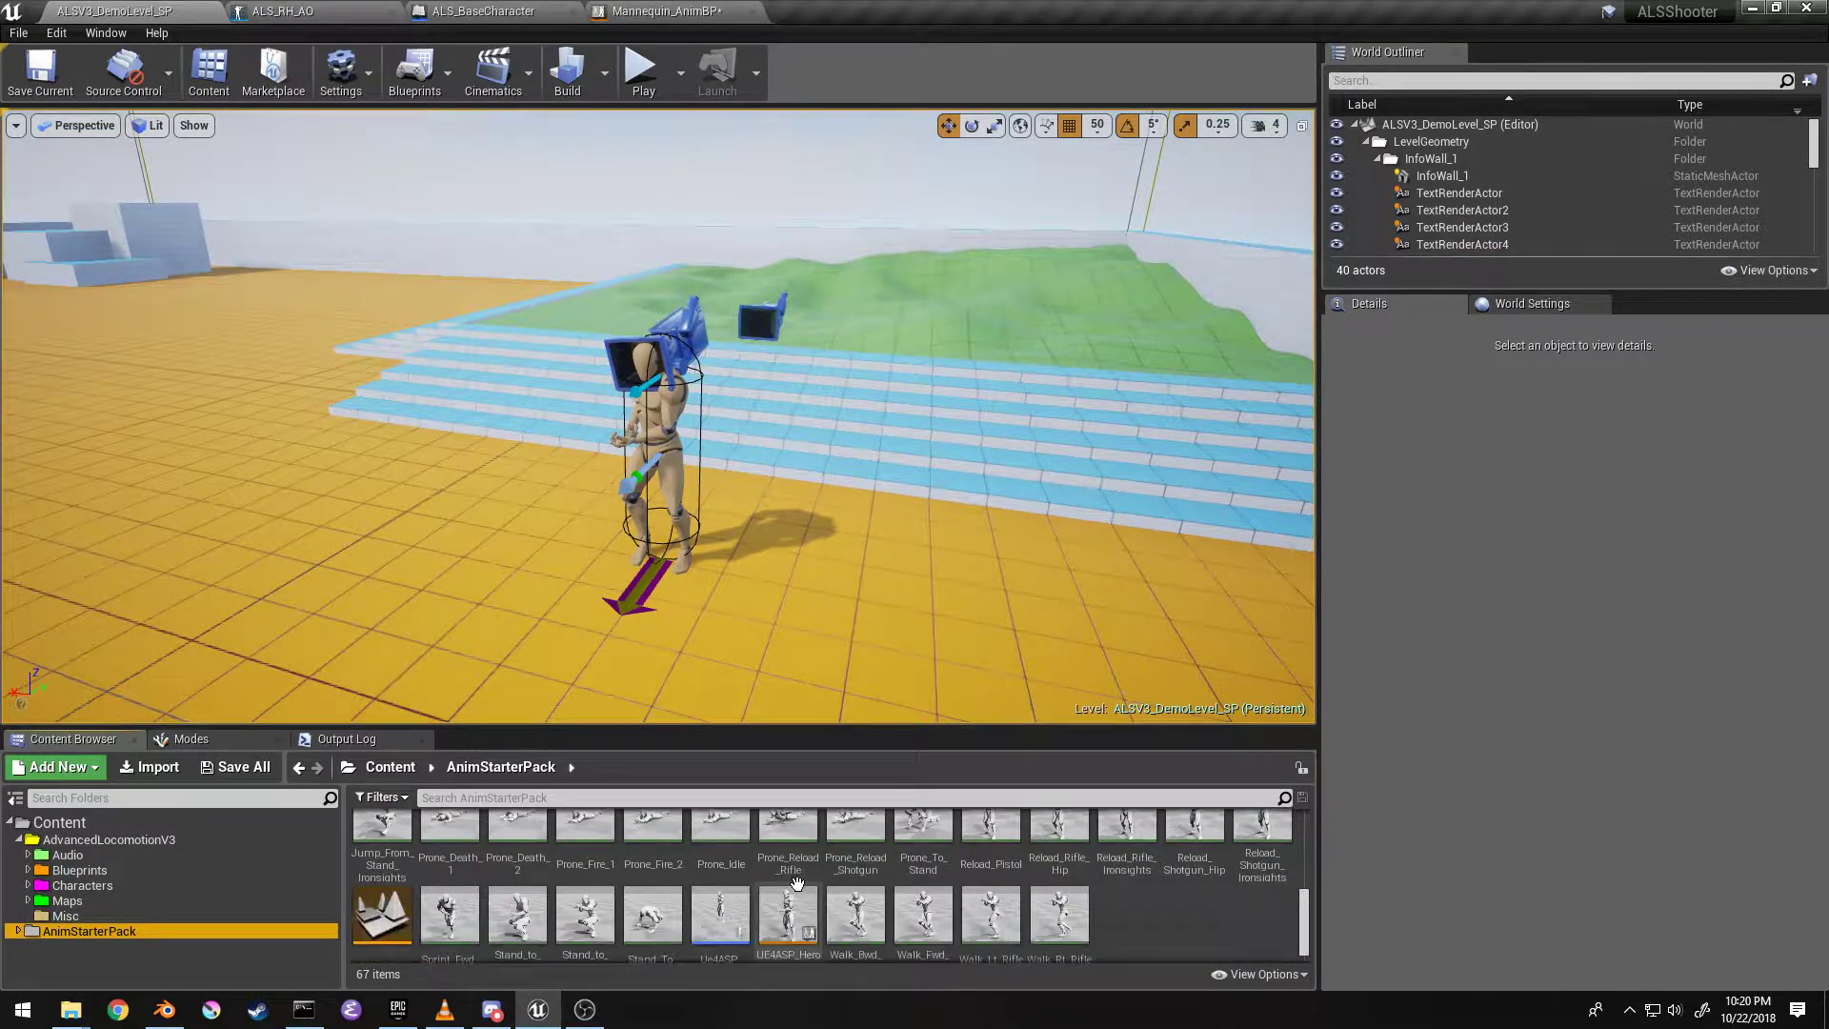
scroll(796, 882, up, 5)
scroll(795, 882, up, 5)
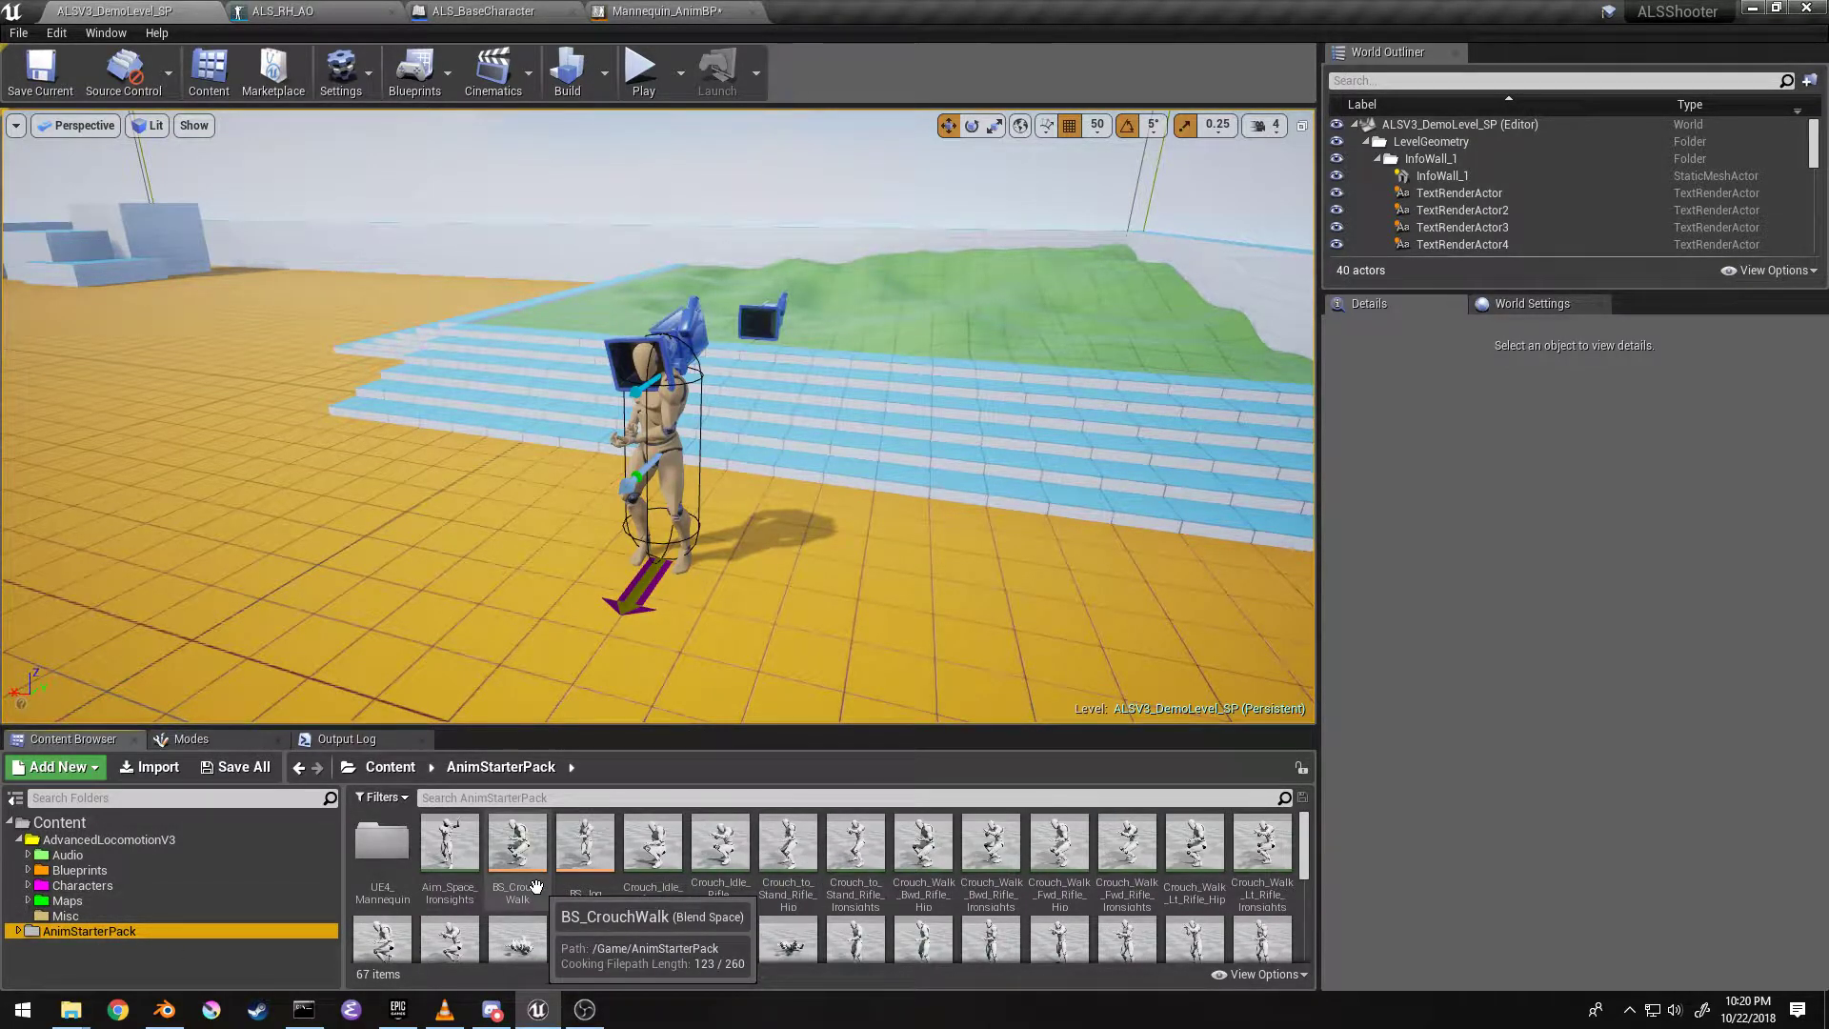
Step: Drag the ALS_RH_AO preview pin to compare rifle aim poses, including up-right and down-right
click(665, 13)
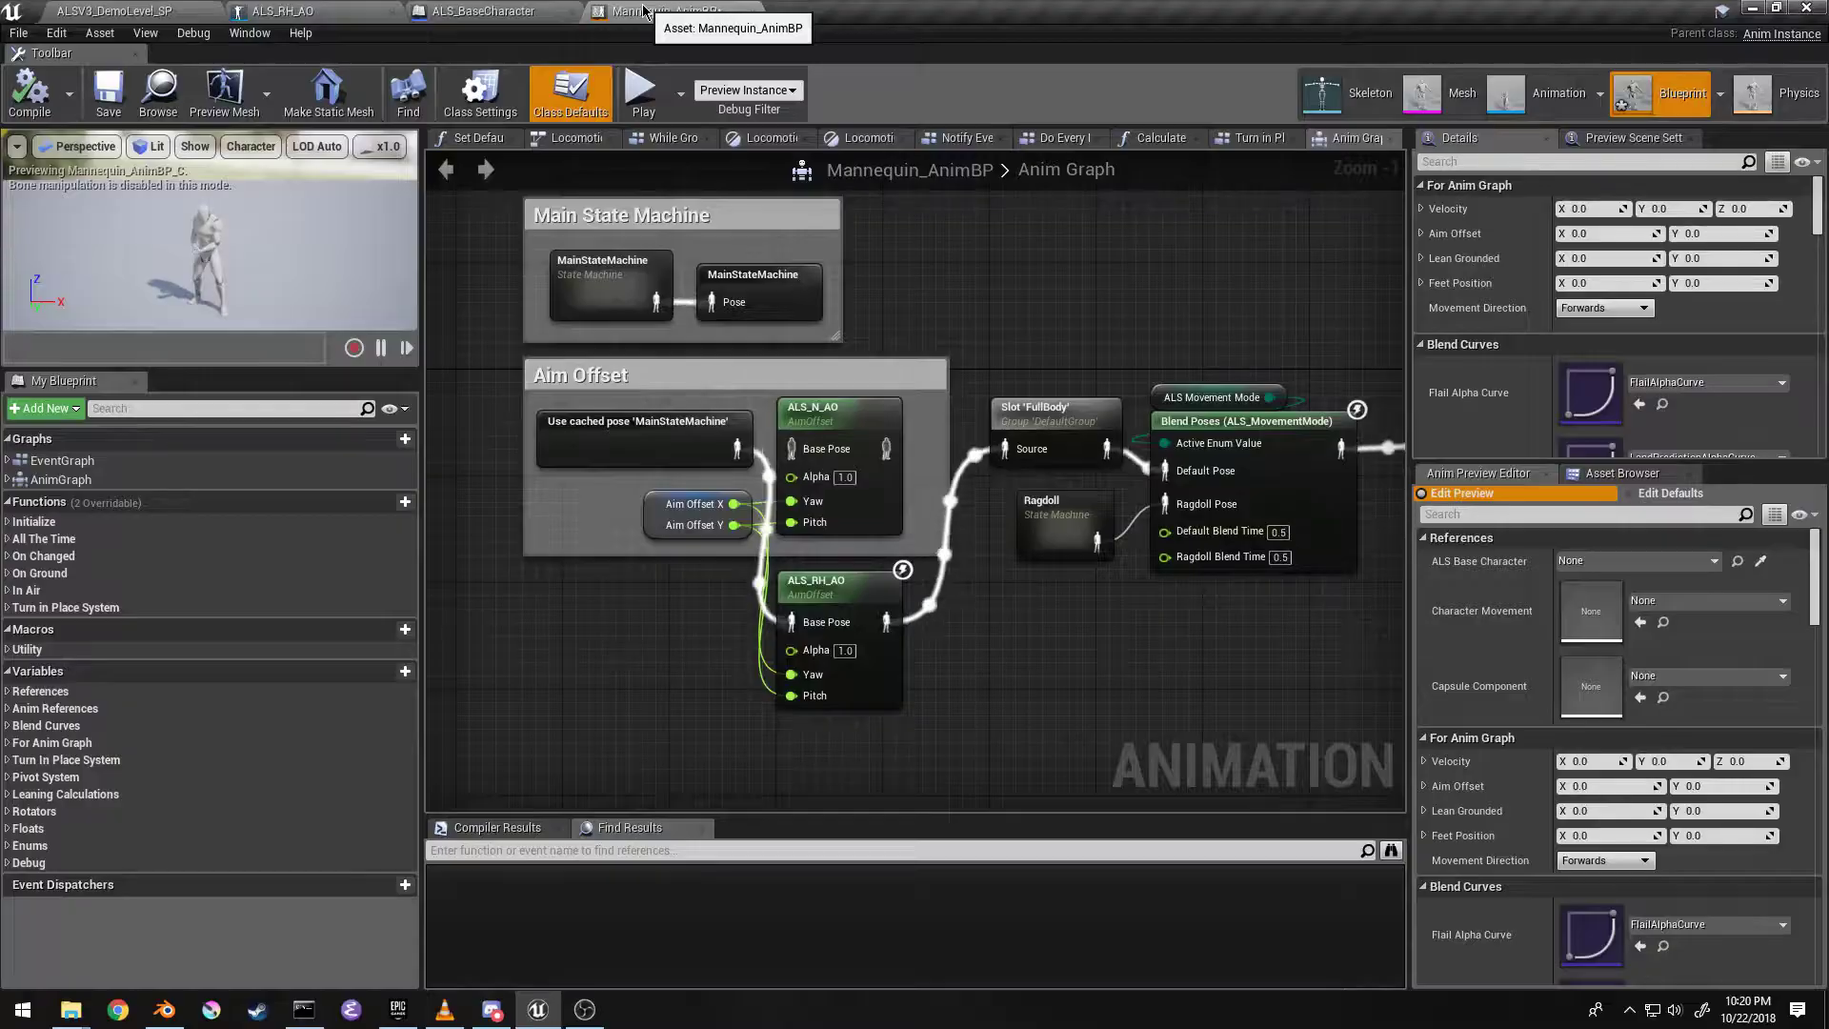
click(433, 11)
click(281, 10)
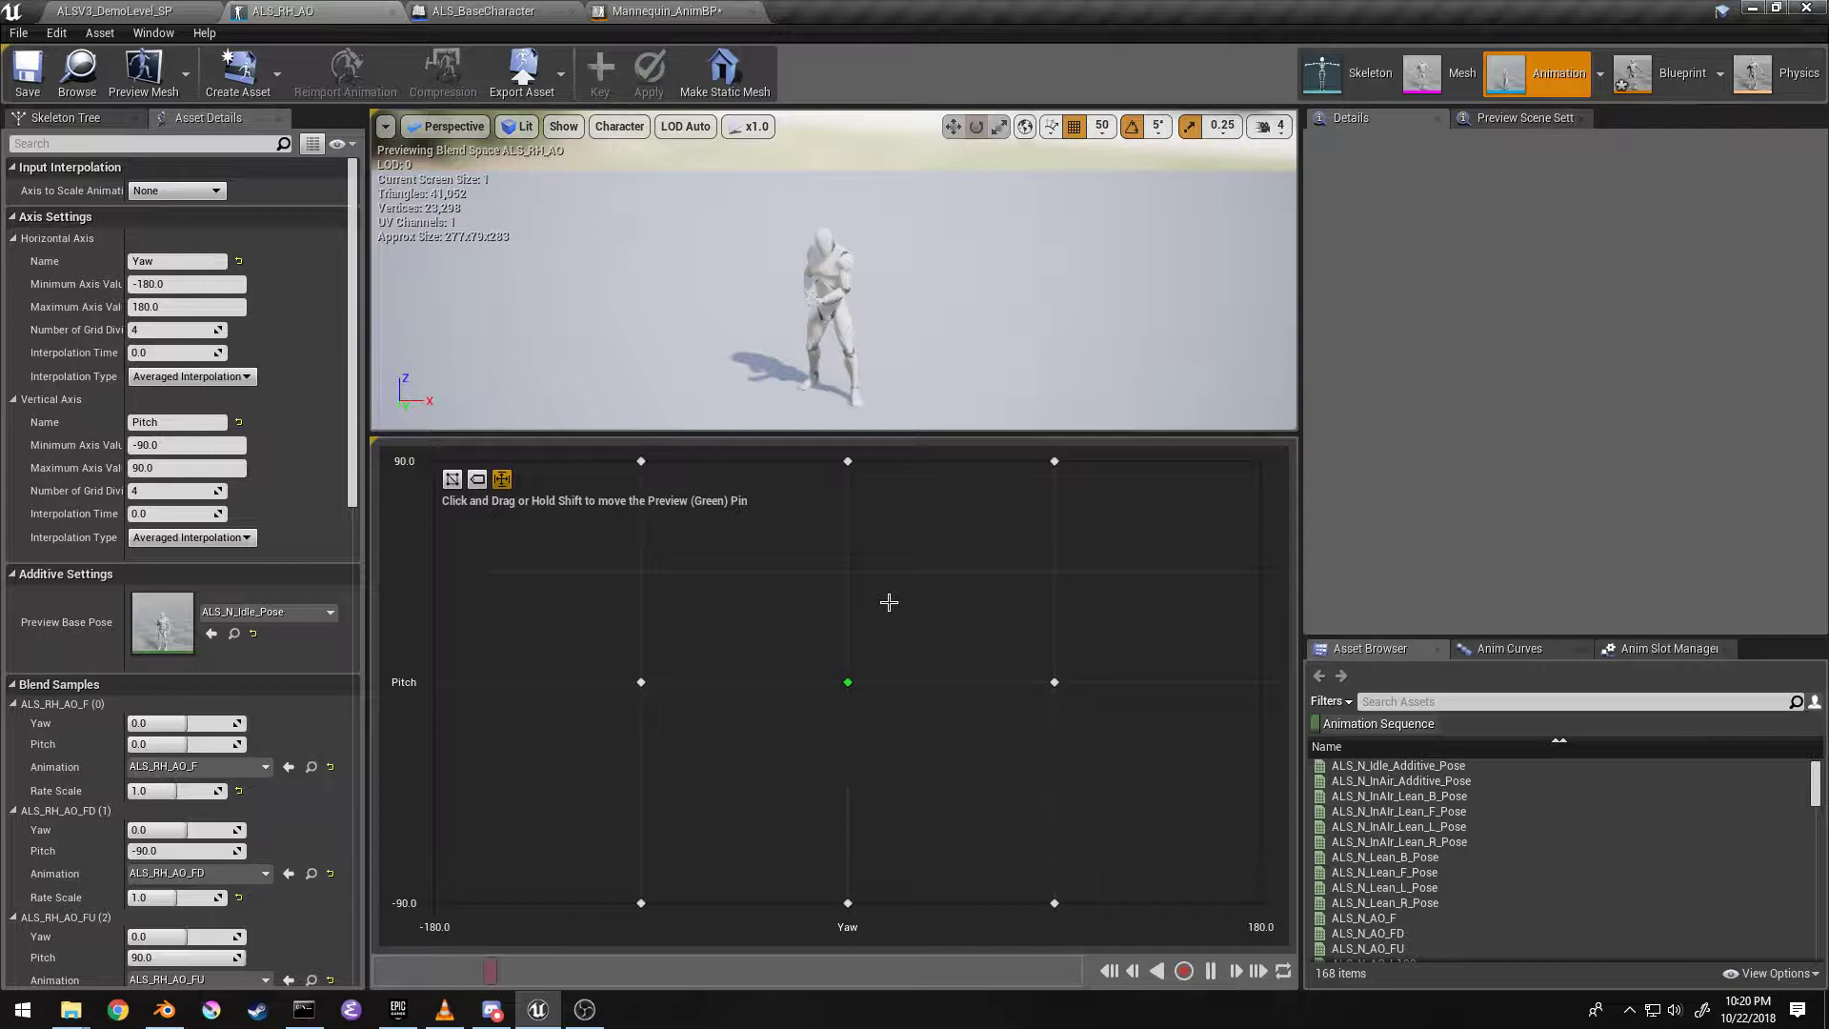
mouse_move(841, 682)
mouse_down()
mouse_move(919, 514)
mouse_move(676, 895)
mouse_move(1060, 491)
mouse_move(676, 579)
mouse_move(576, 641)
mouse_up()
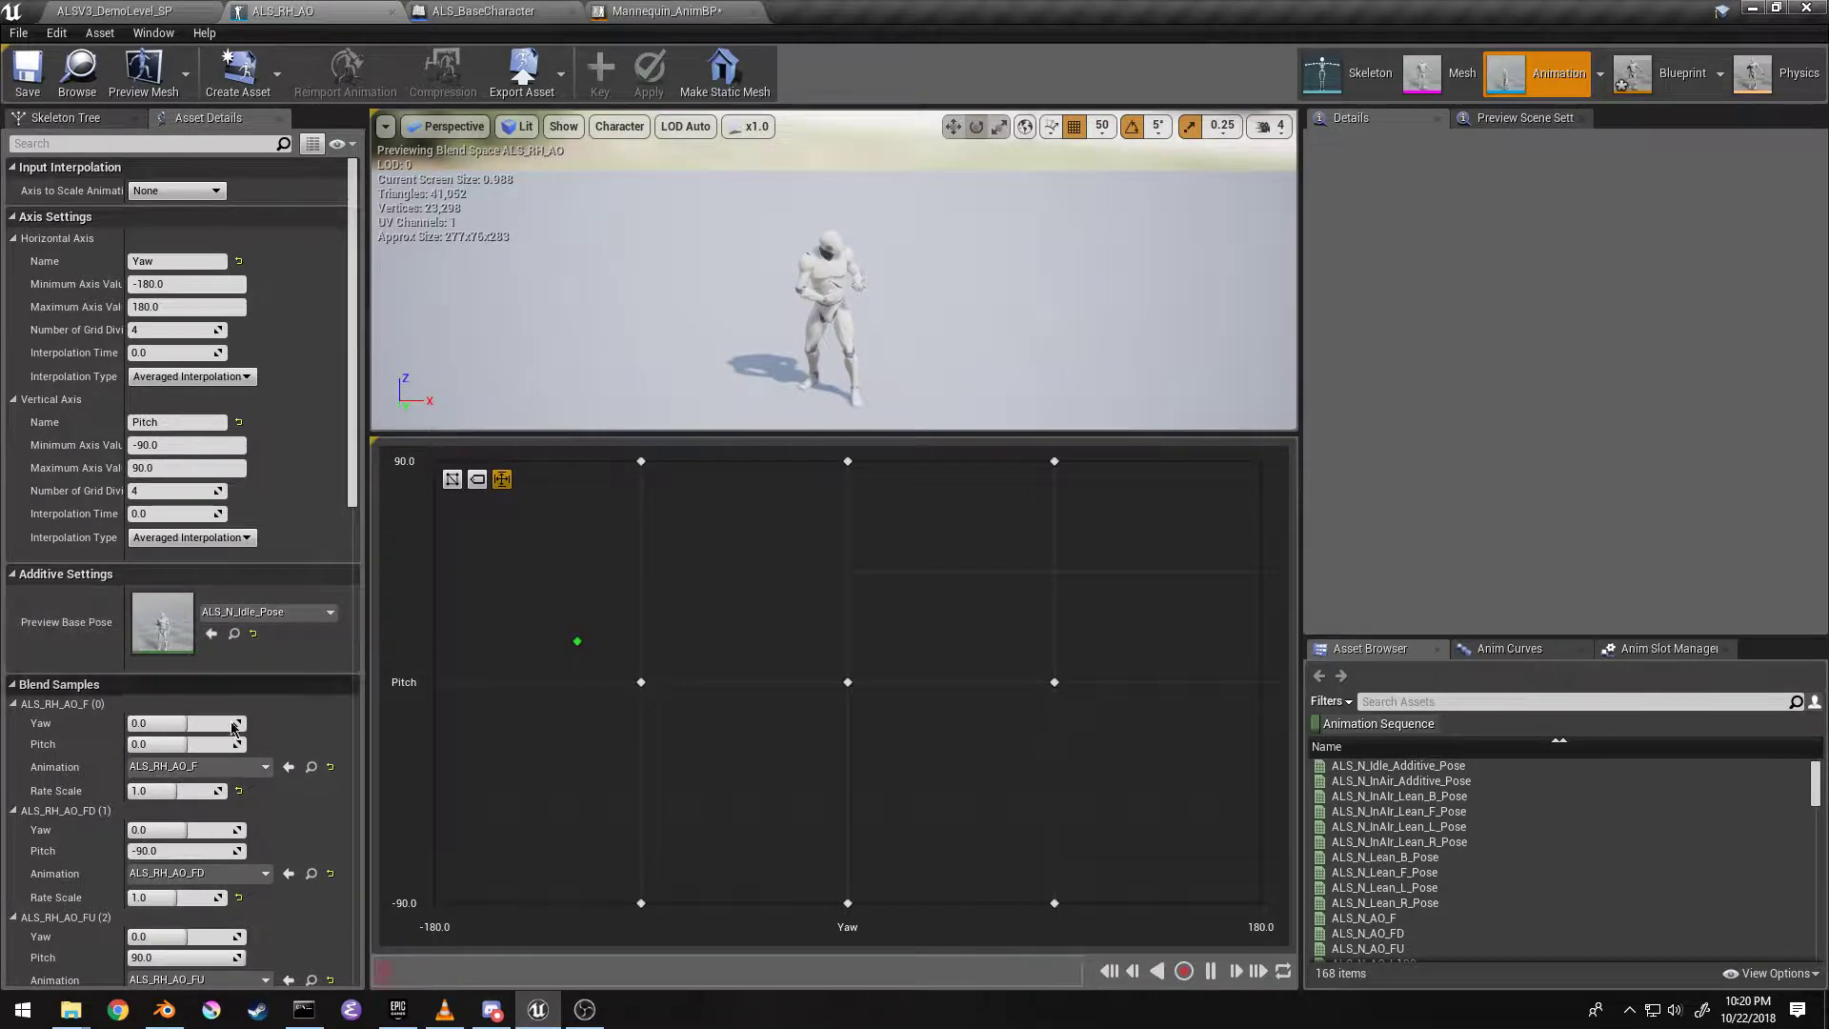
scroll(214, 643, down, 1)
scroll(257, 686, up, 1)
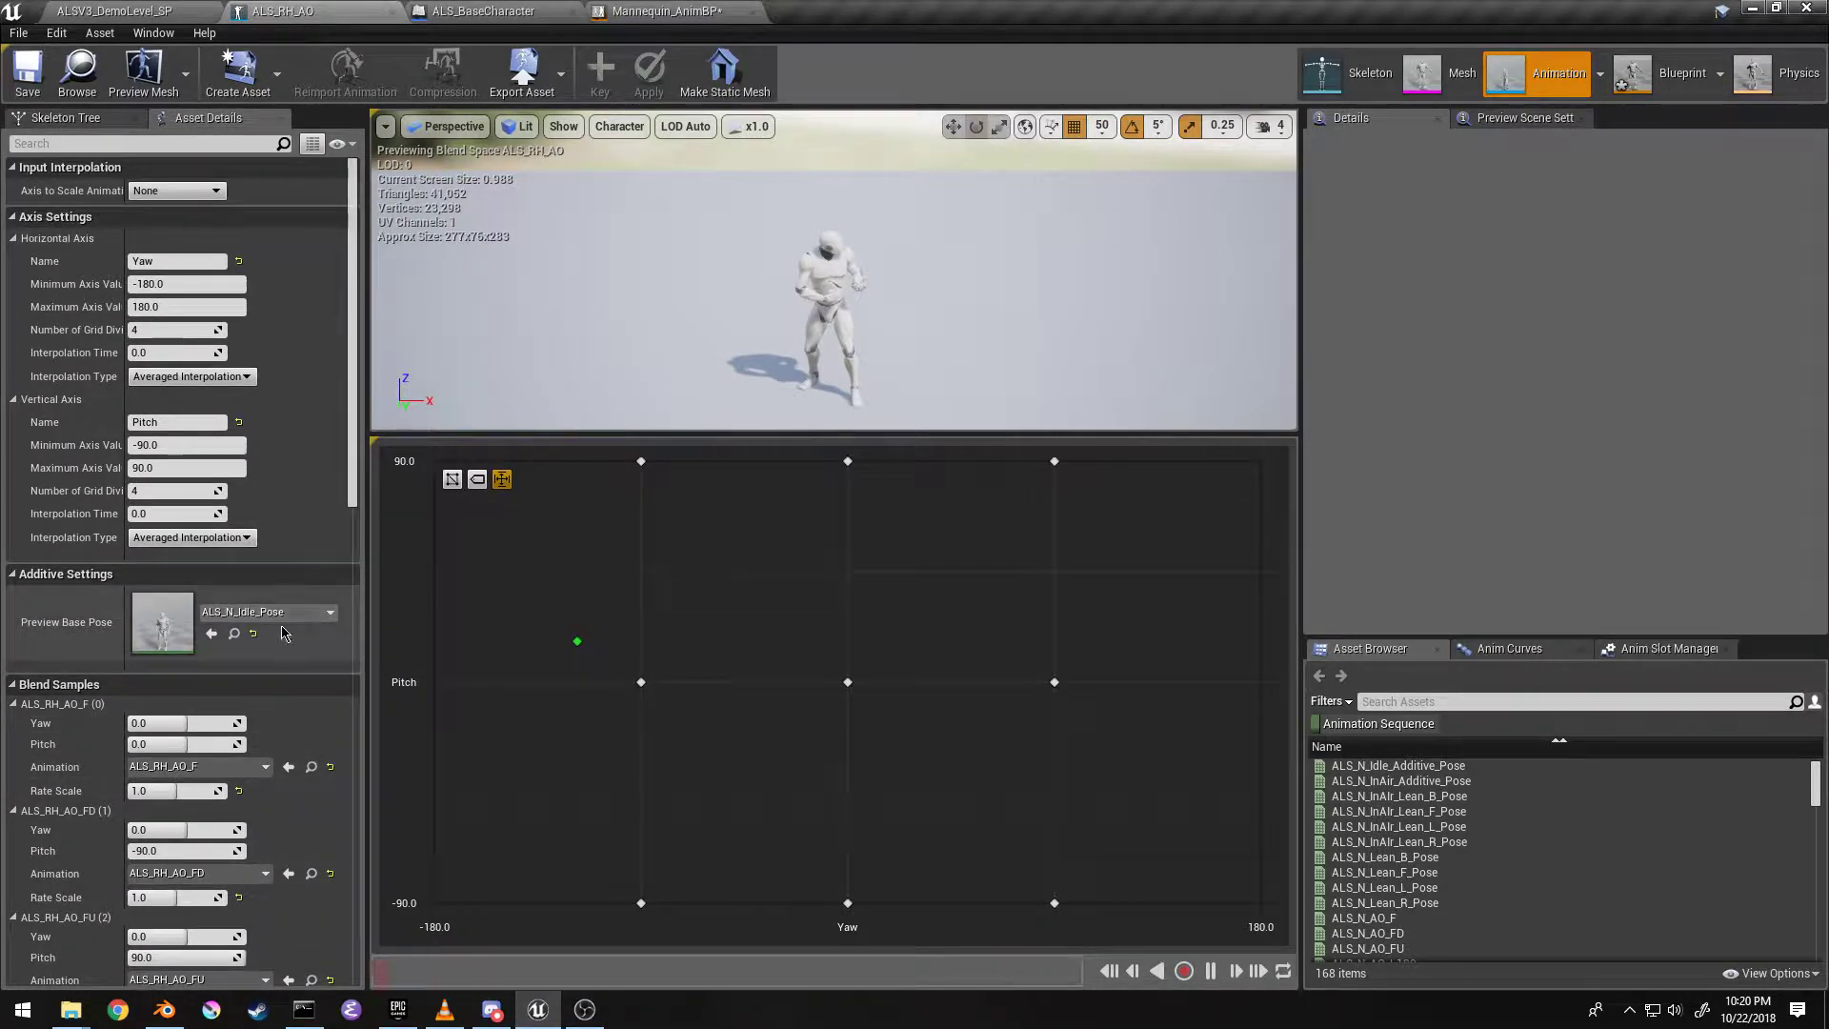
mouse_move(568, 625)
mouse_down()
mouse_move(1061, 480)
mouse_move(1260, 466)
mouse_move(1275, 928)
mouse_move(1287, 660)
mouse_up()
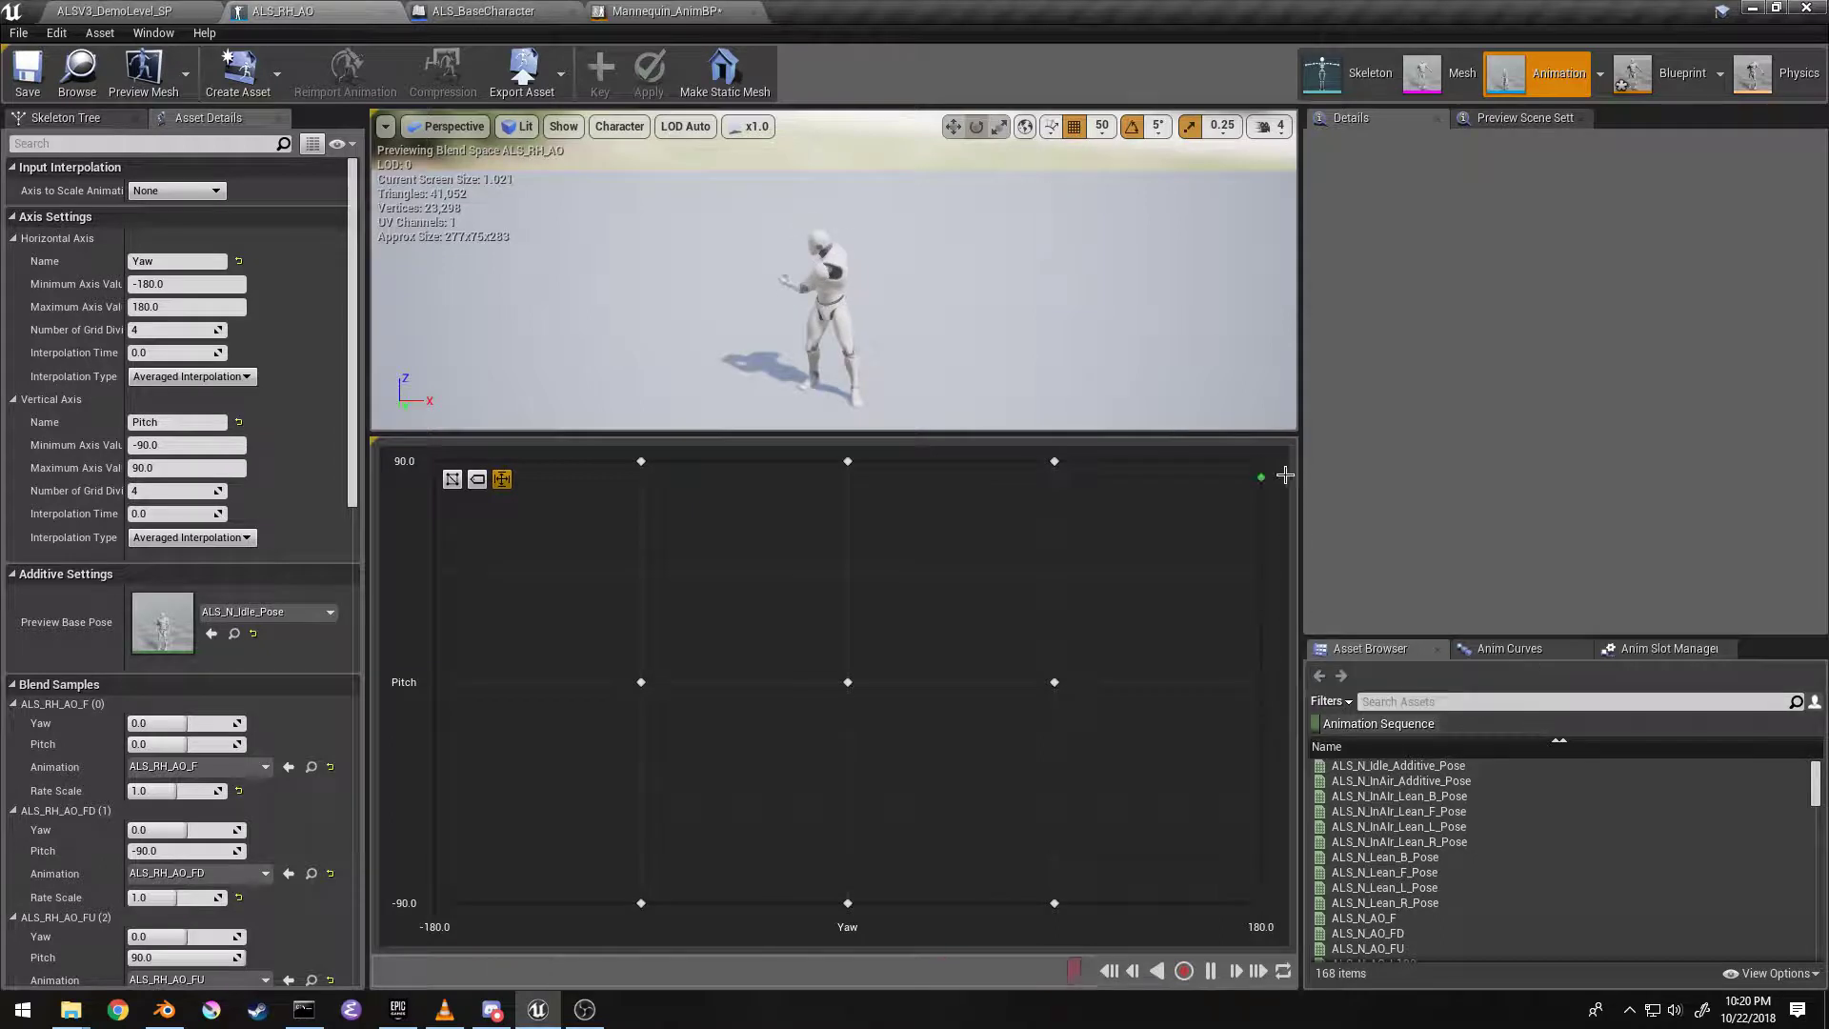
mouse_move(1285, 474)
mouse_down()
mouse_move(1265, 900)
mouse_move(401, 536)
mouse_move(765, 636)
mouse_up()
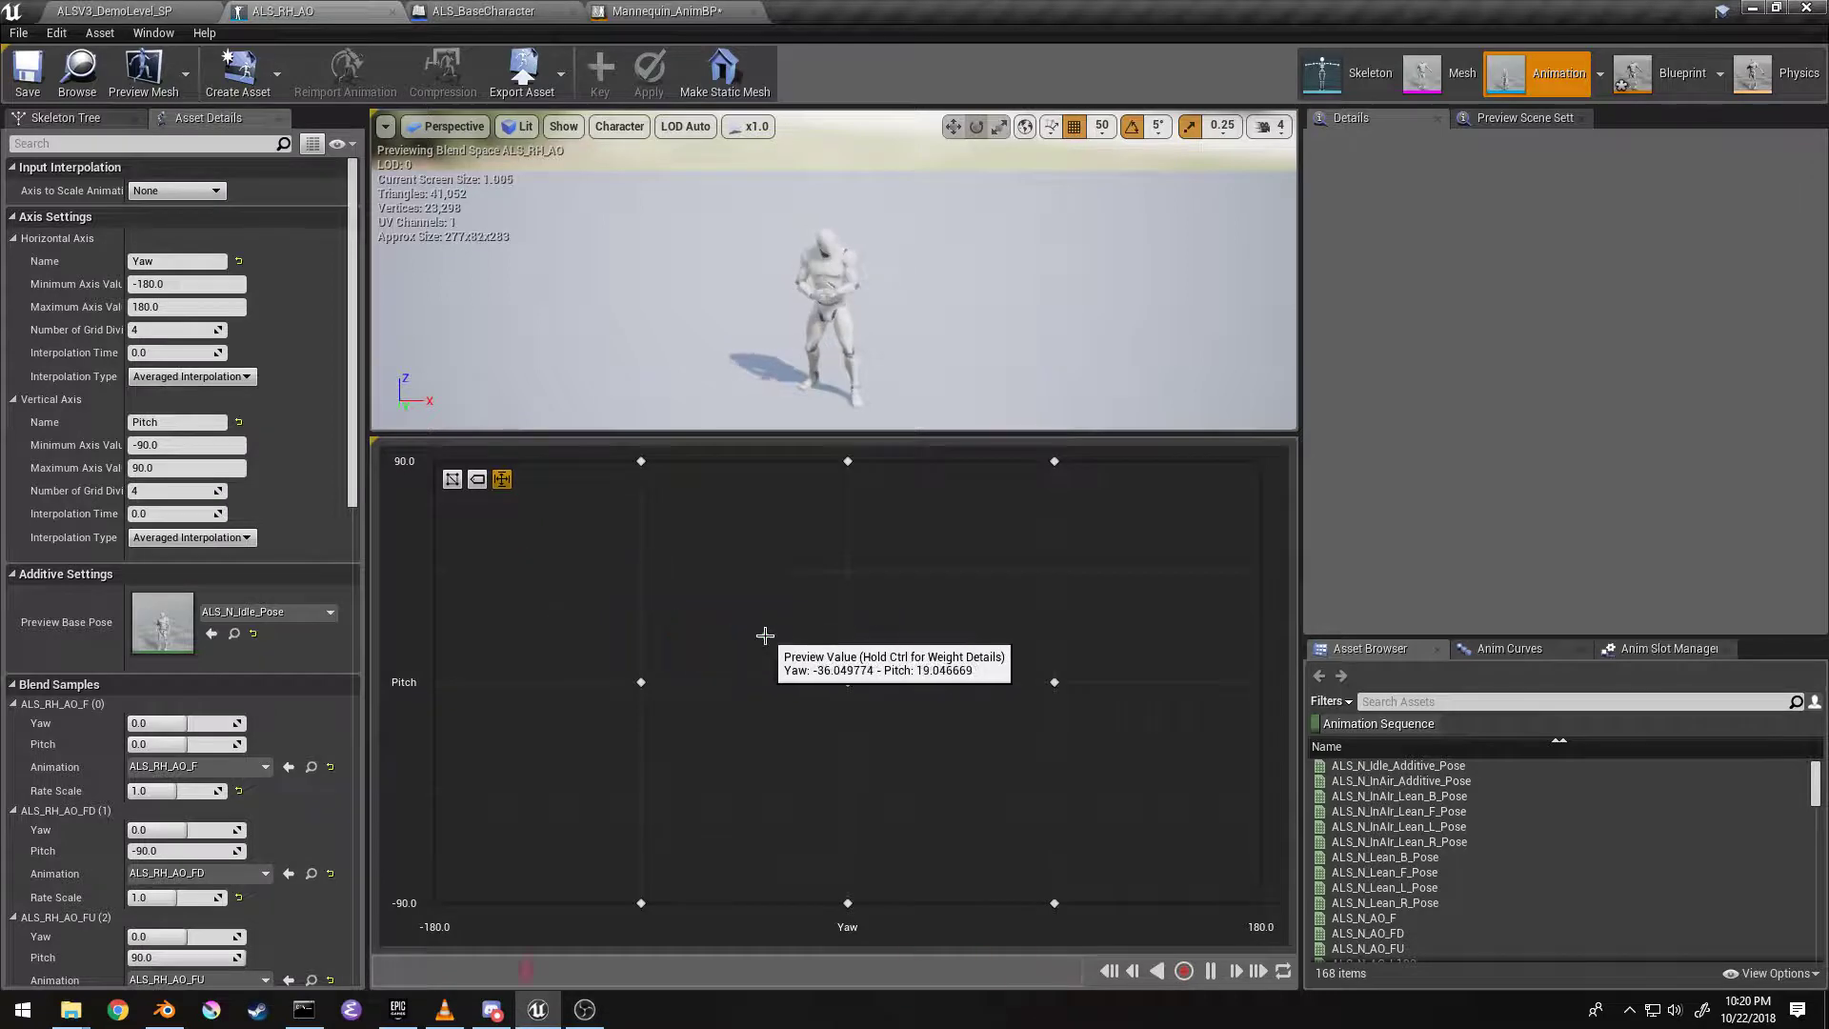
Step: Browse the Content Browser to Characters > Mannequin > Animations > AimOffsets
click(126, 11)
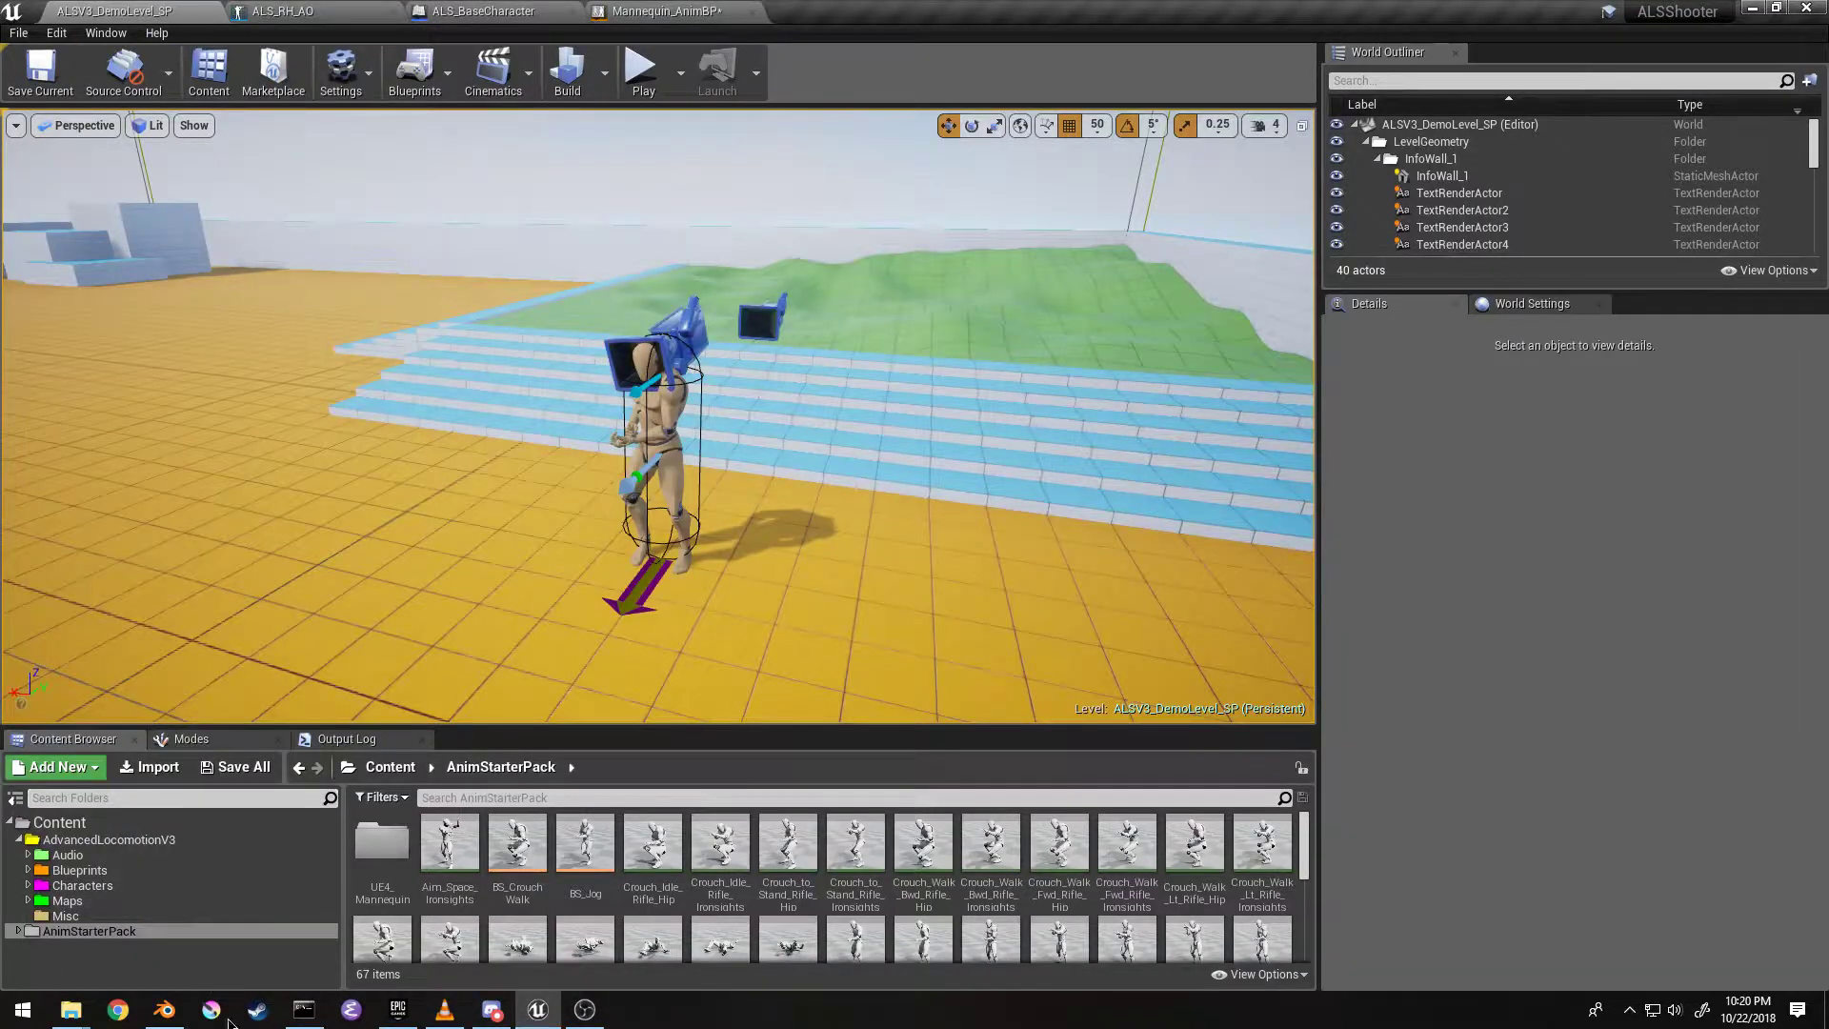
click(82, 886)
double_click(382, 843)
click(382, 844)
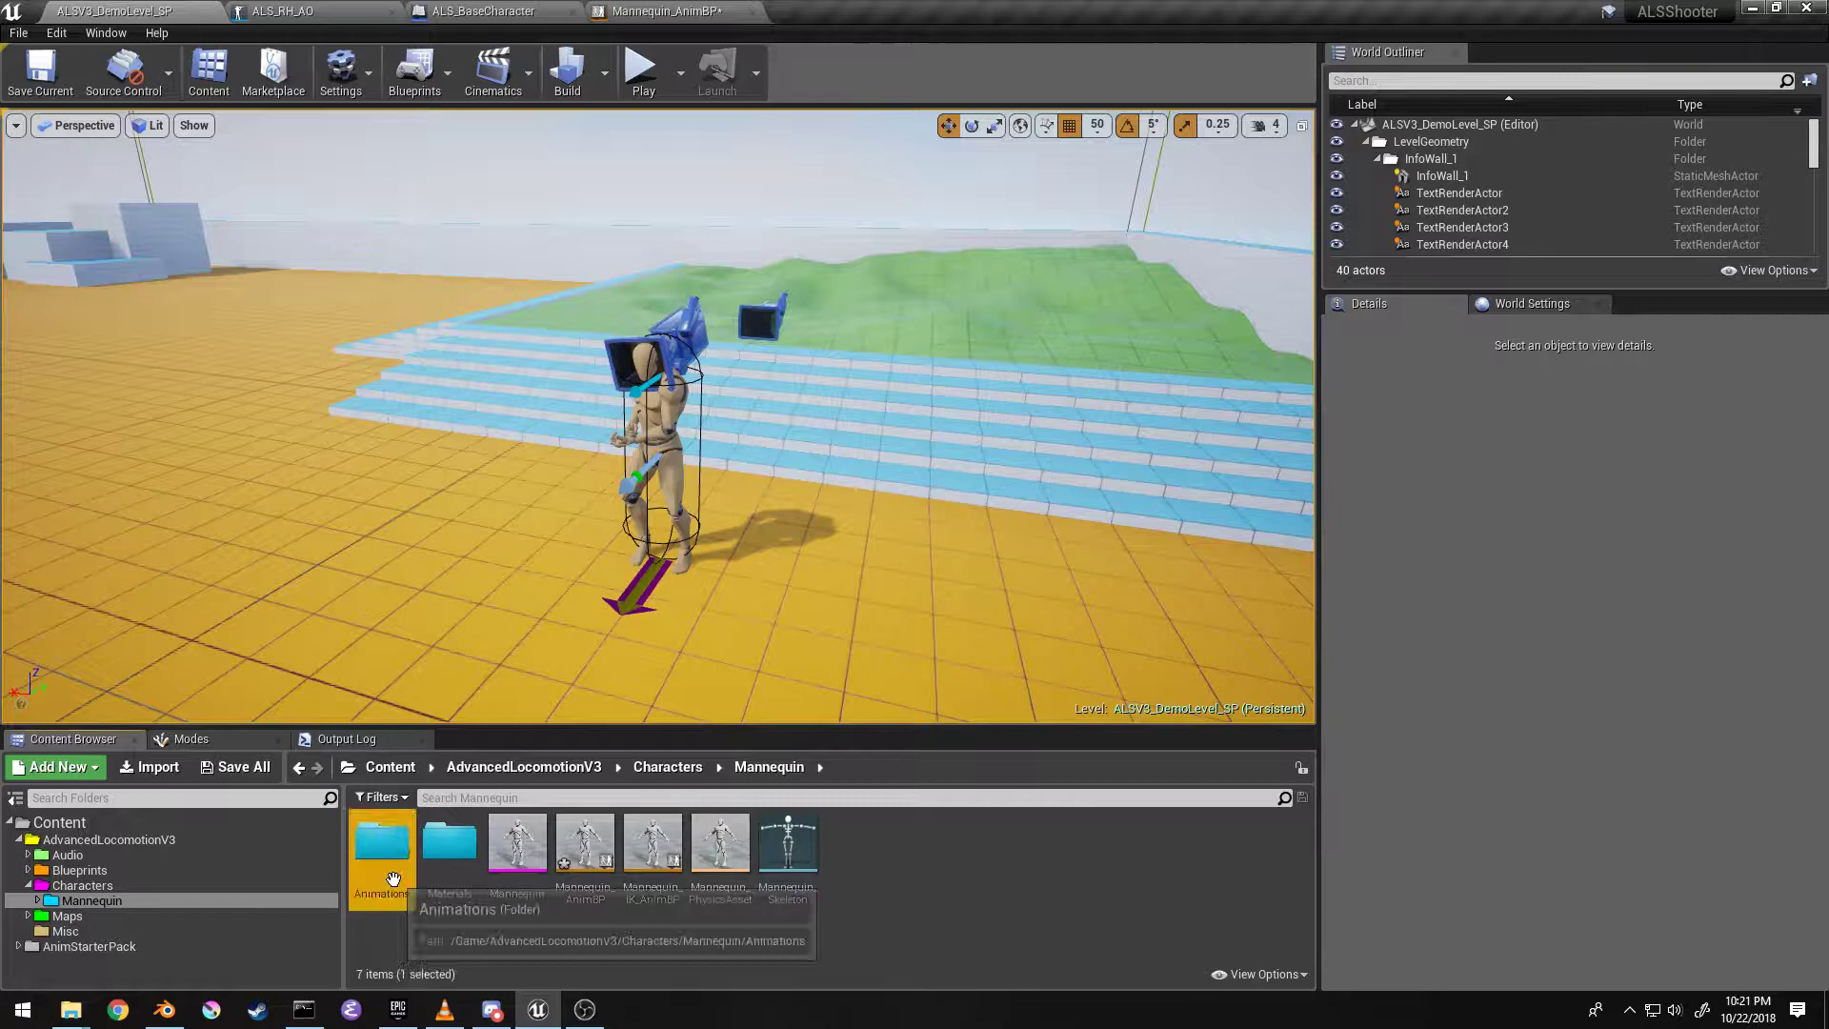
double_click(394, 857)
double_click(449, 845)
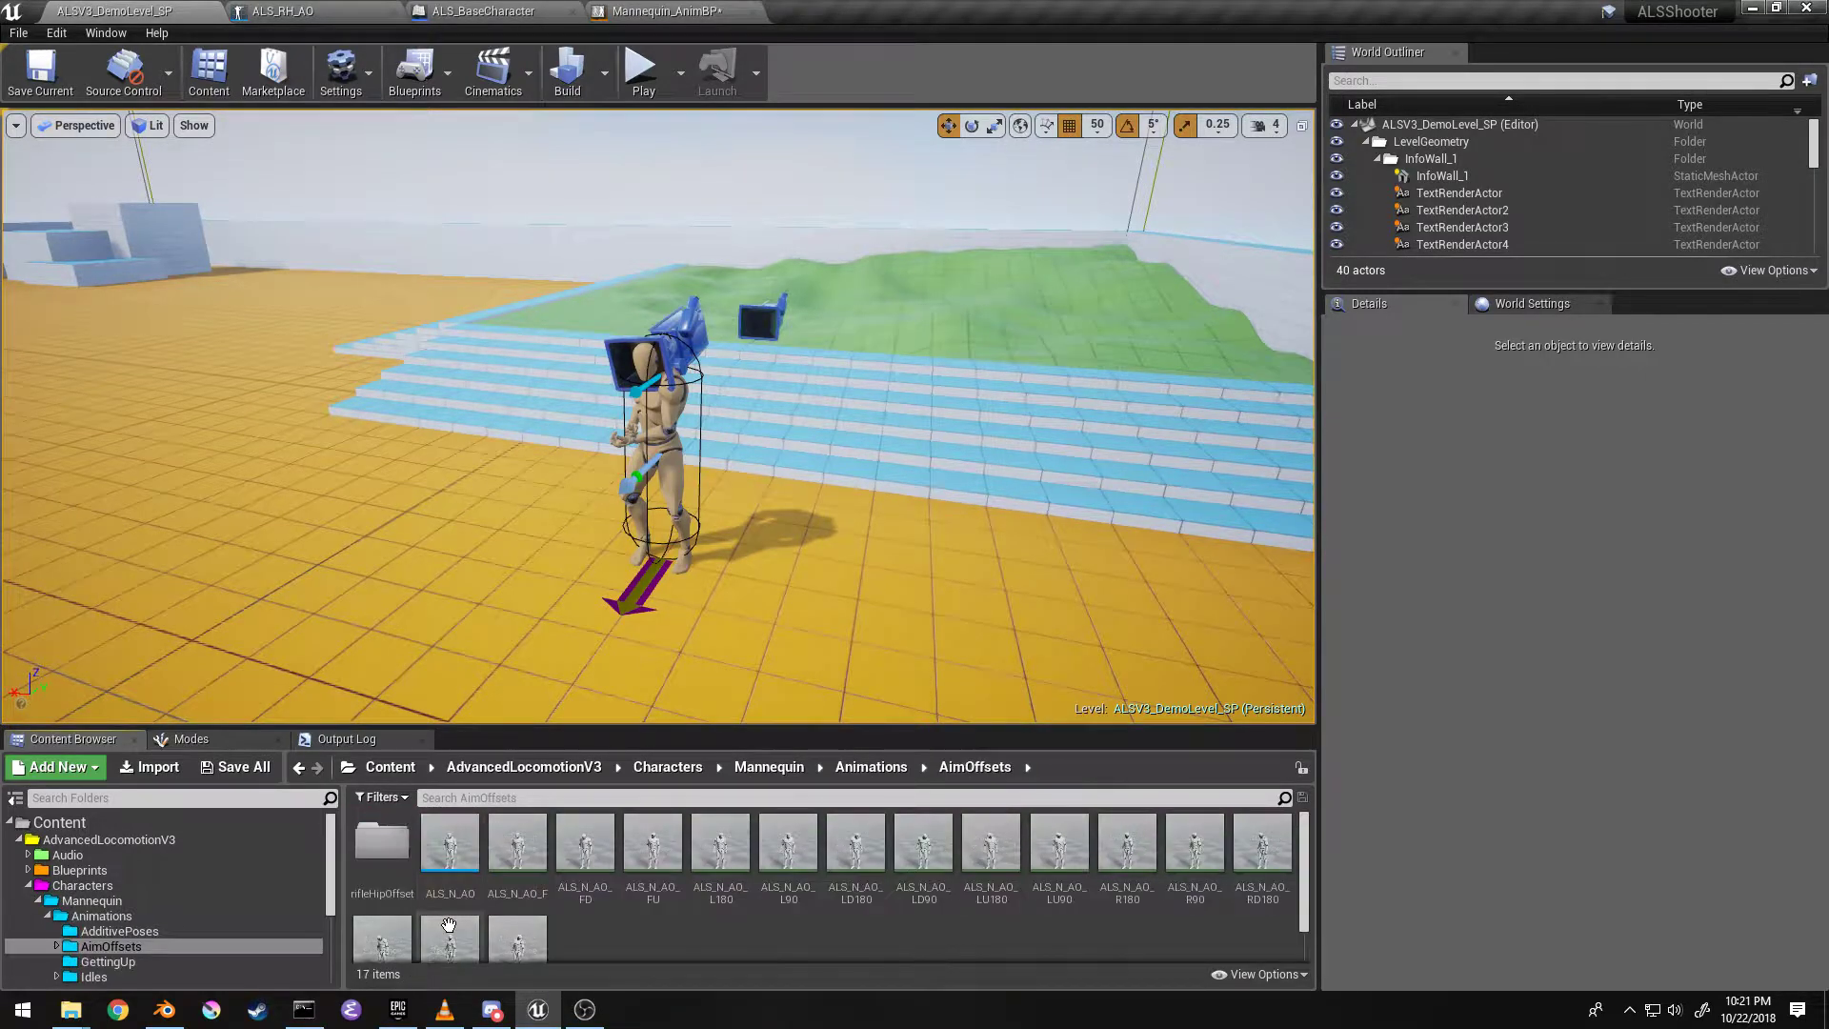
Step: Open ALS_N_AO, enlarge its character preview, then go back to the demo level
double_click(449, 857)
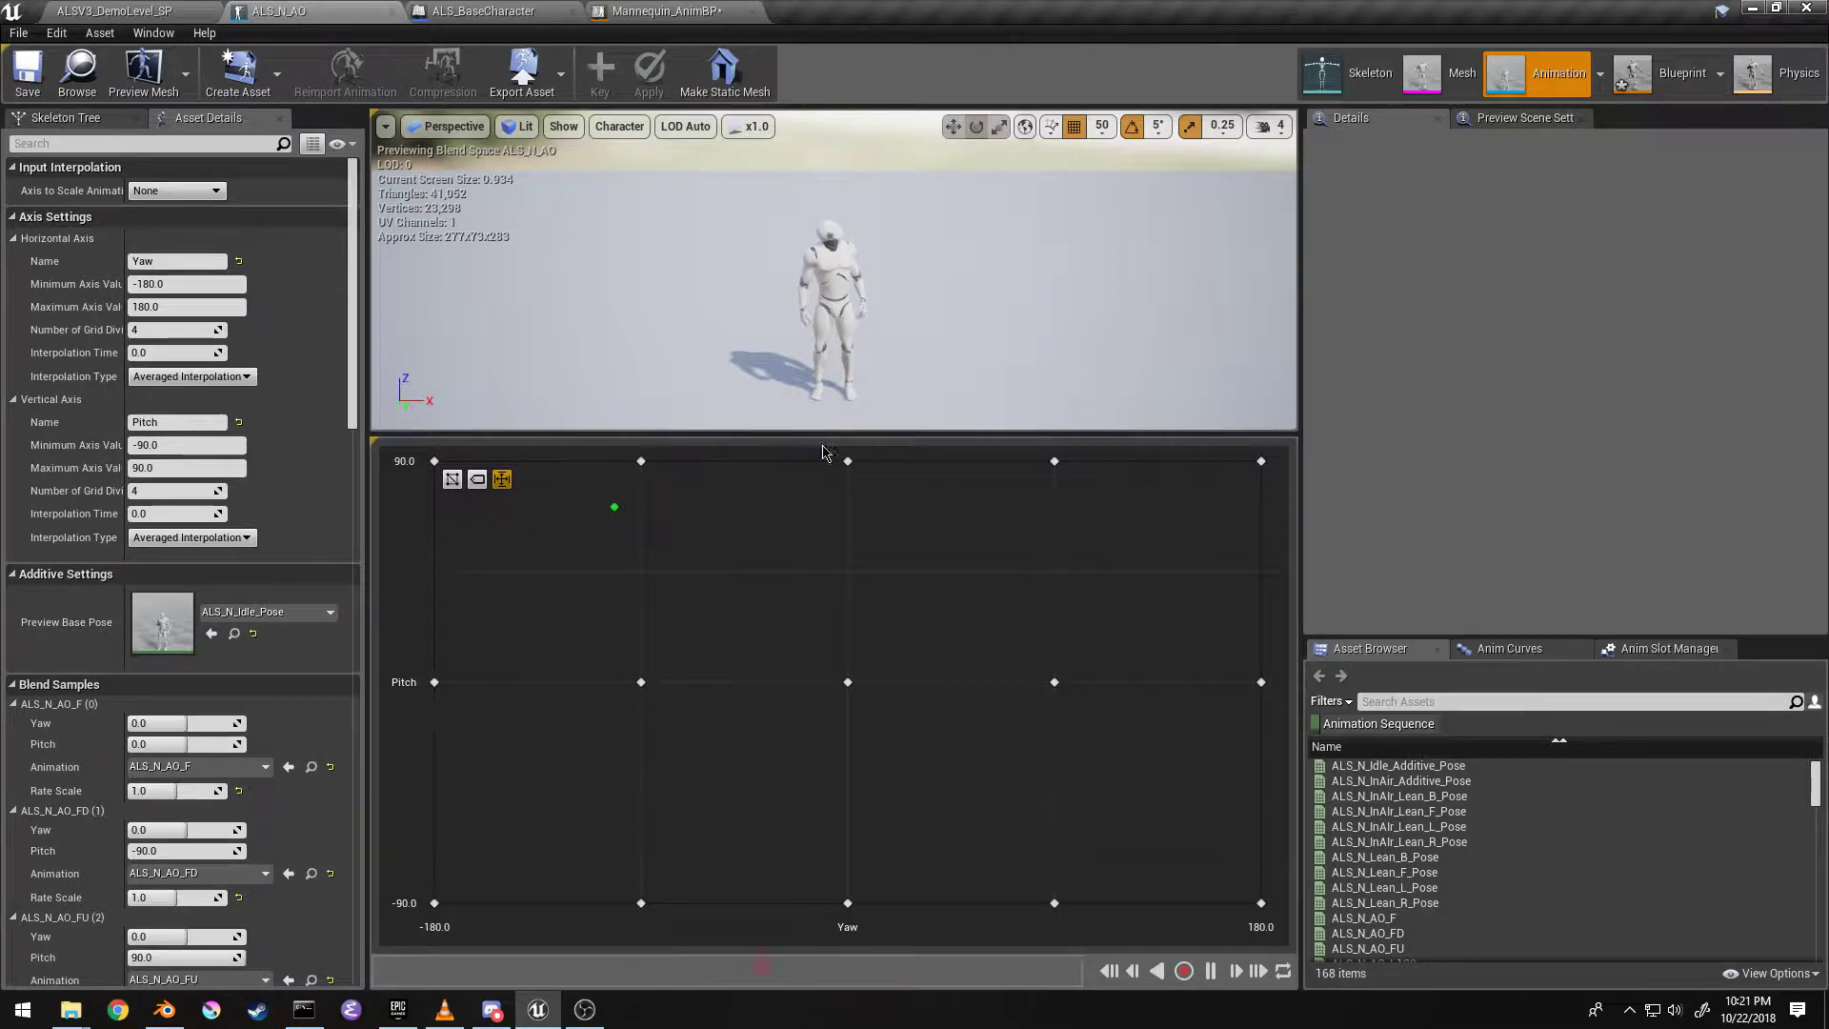
drag(827, 437, 827, 779)
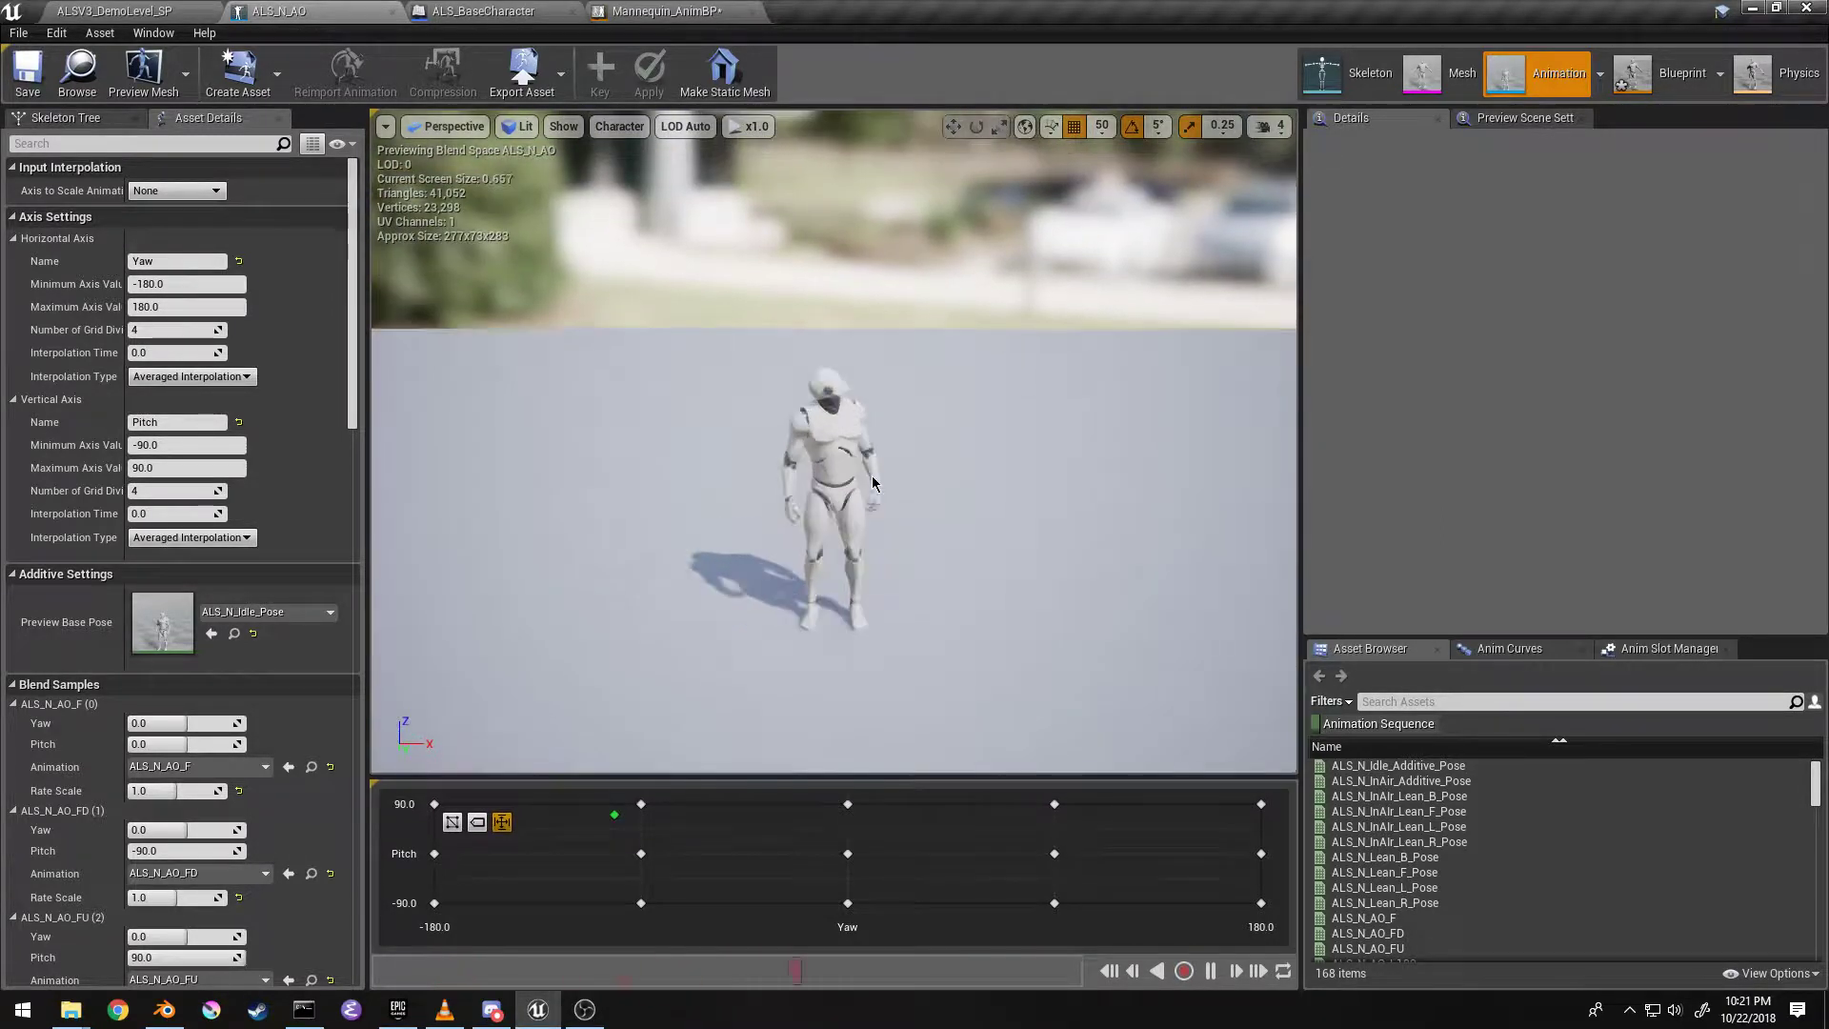
scroll(875, 484, up, 5)
scroll(876, 483, down, 5)
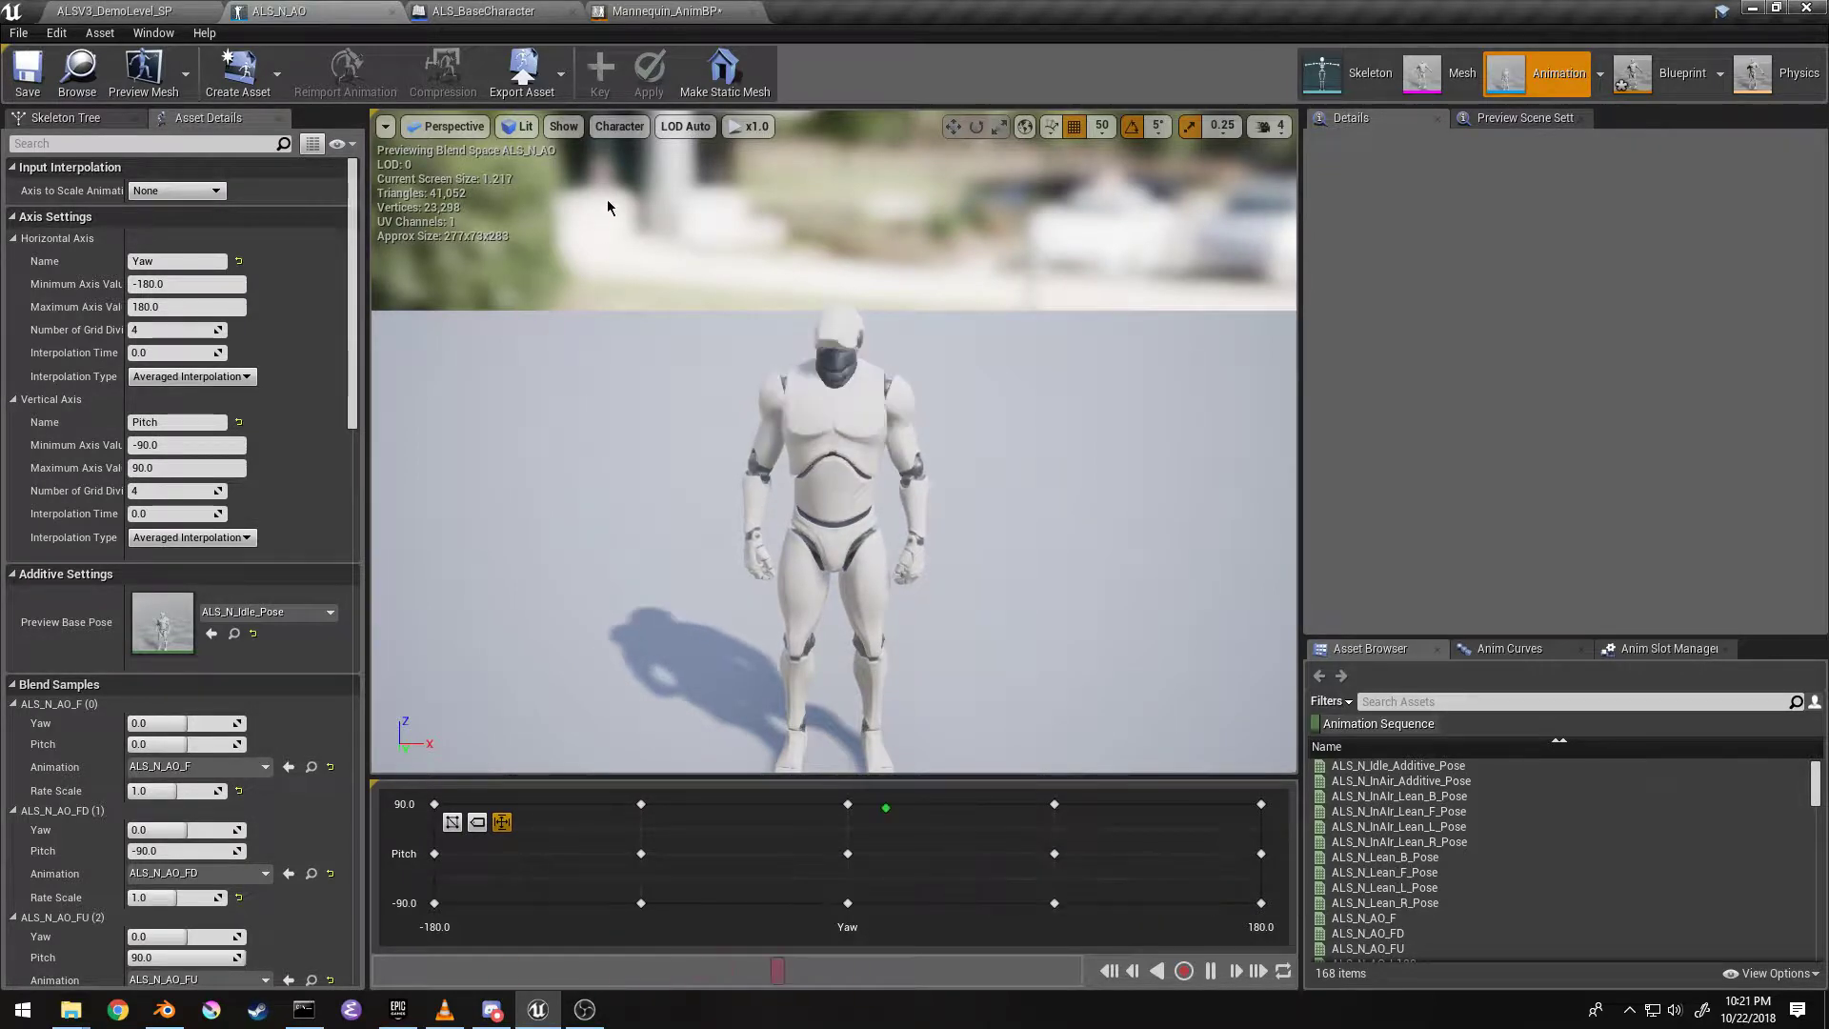
click(81, 10)
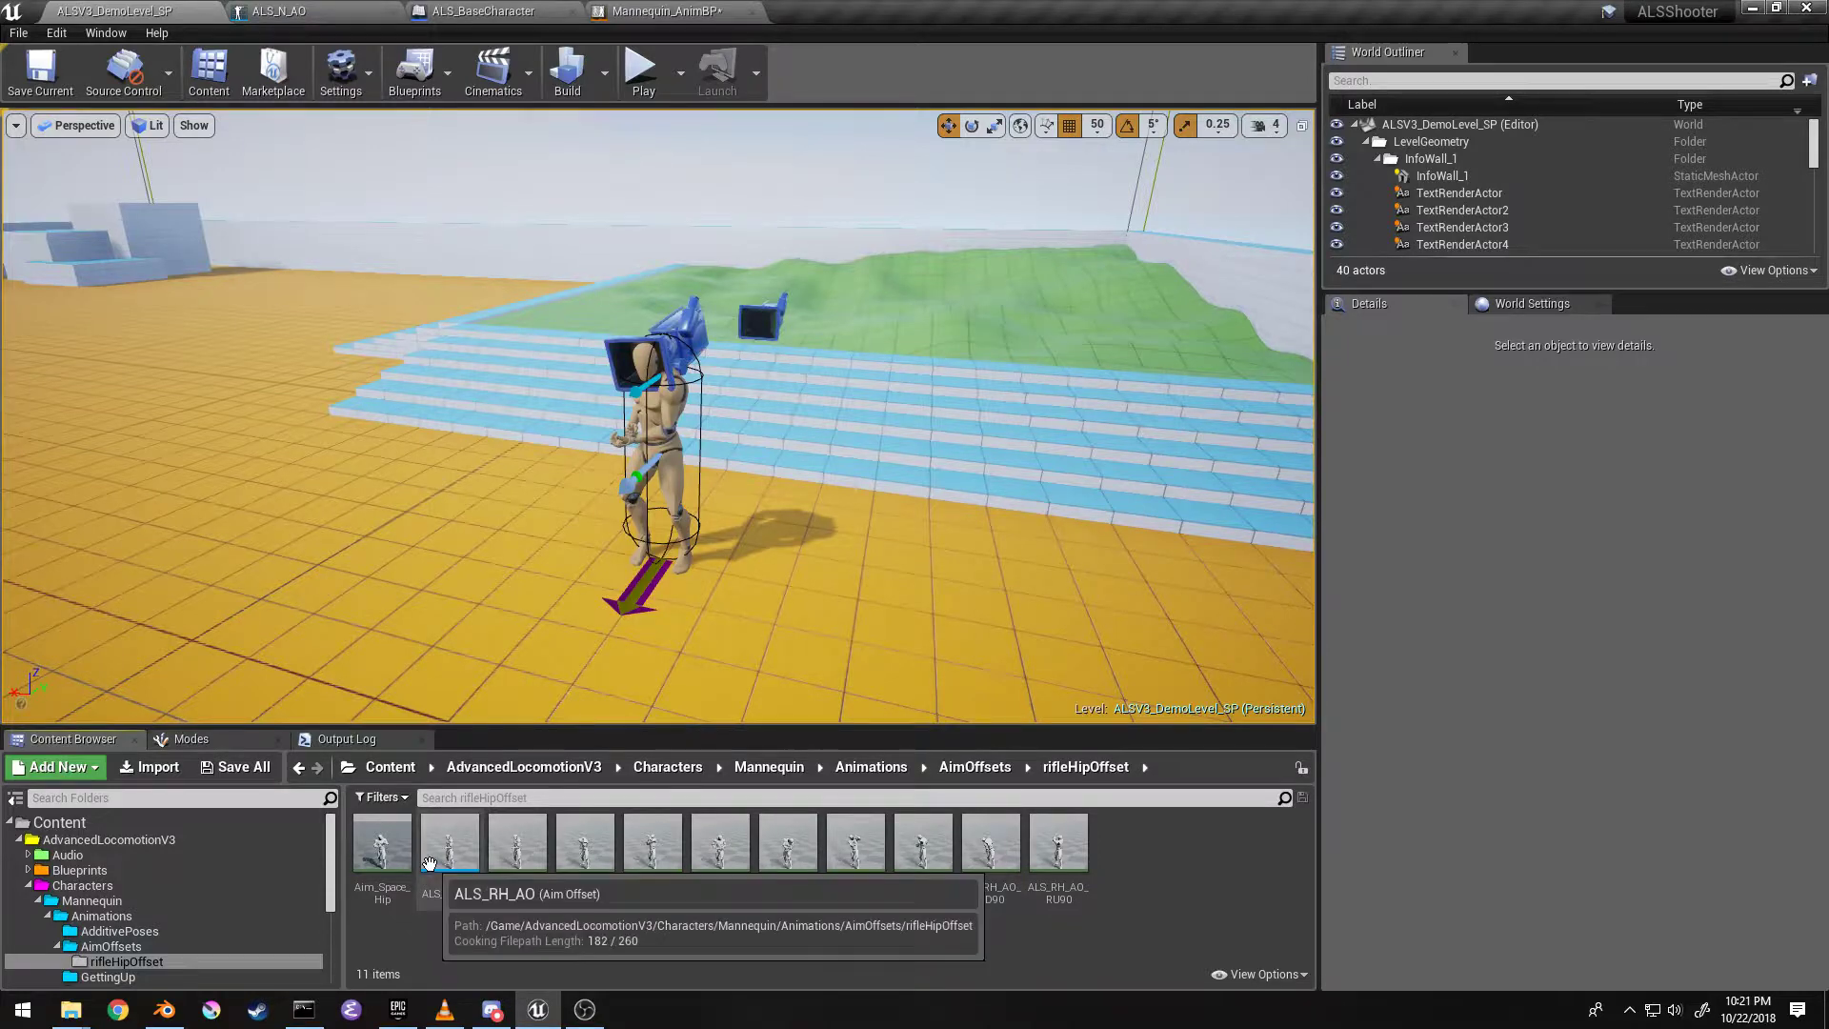
double_click(449, 851)
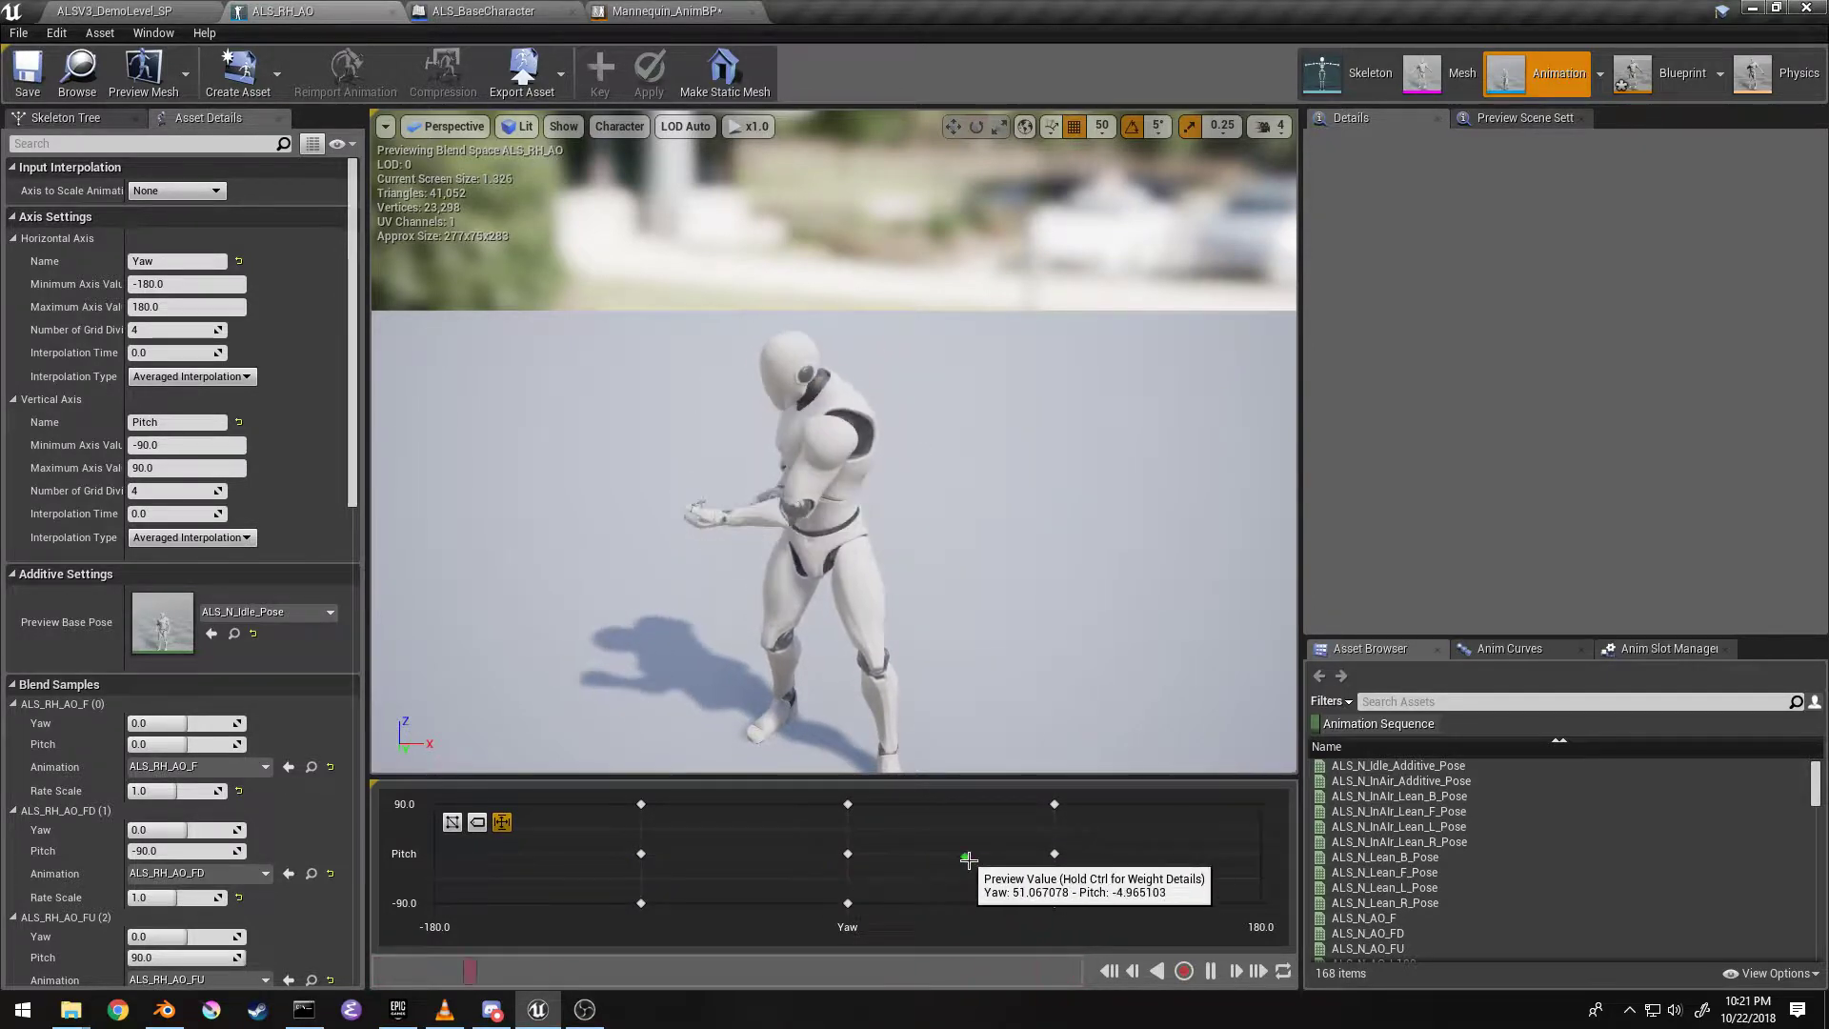
key(ctrl+Tab)
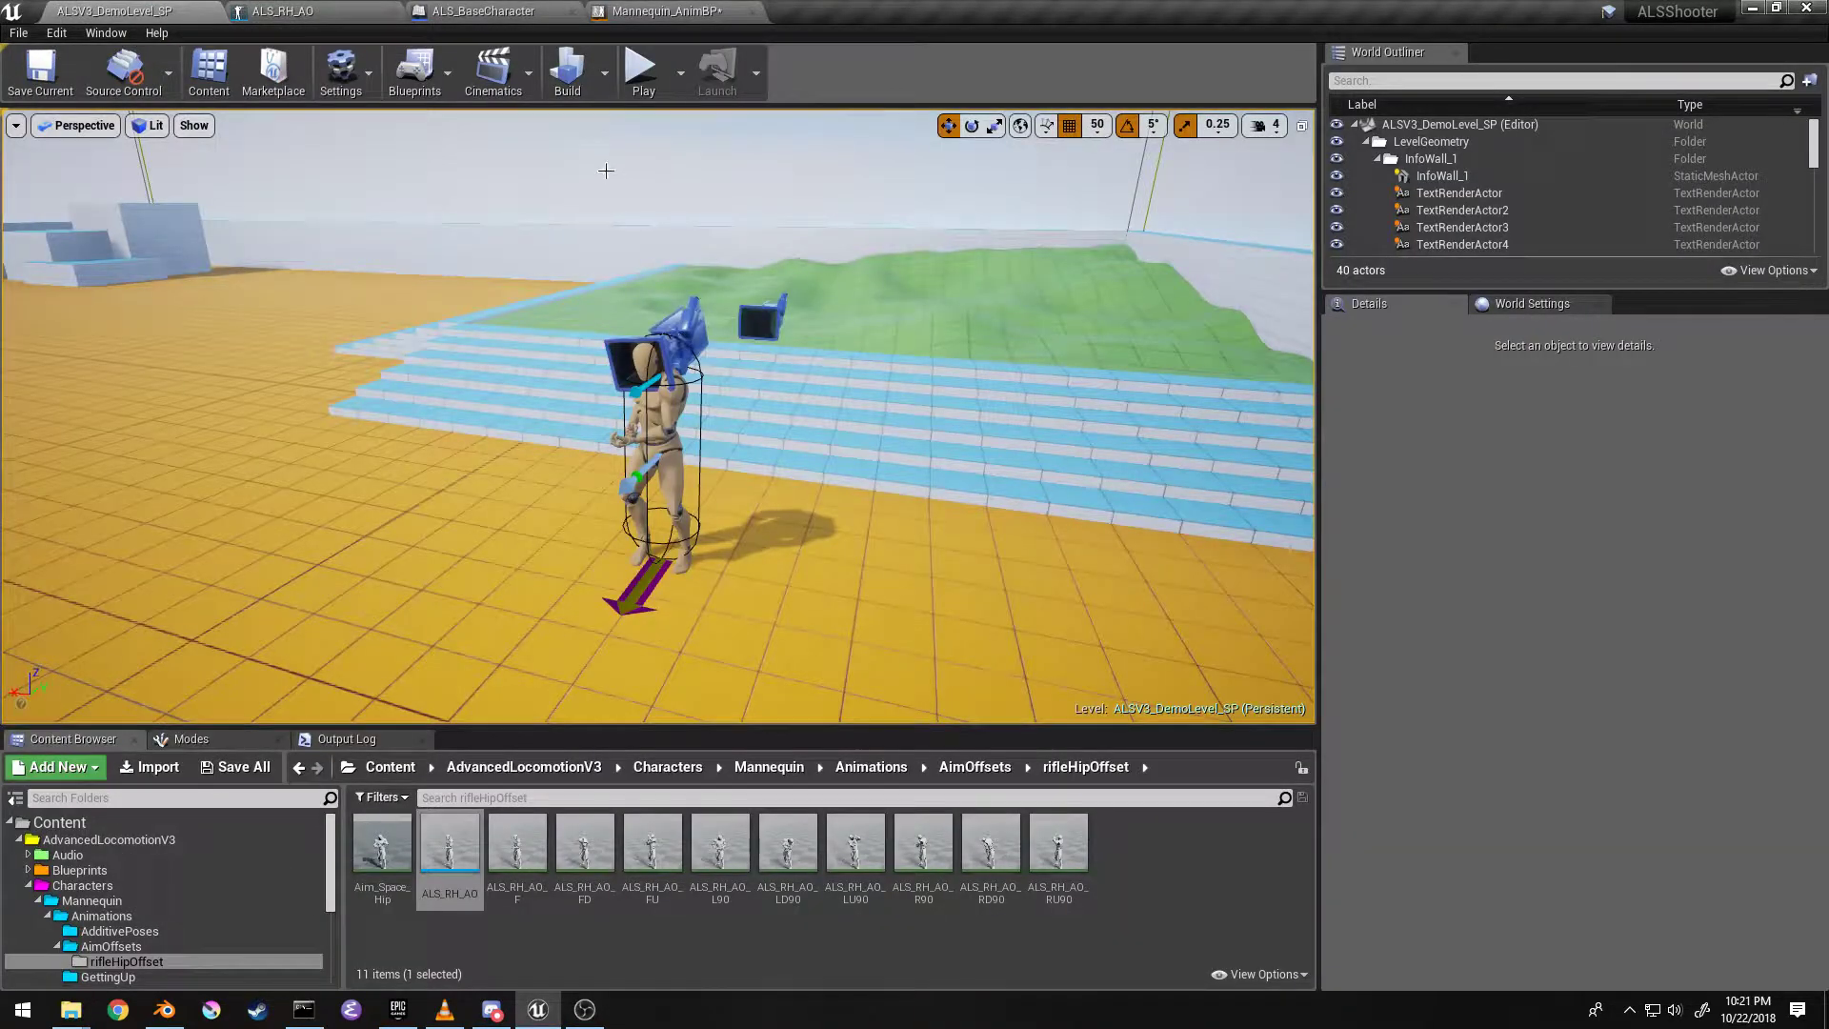
Step: Start a Play-in-Editor session of the demo level, stop it, and restart it
click(643, 72)
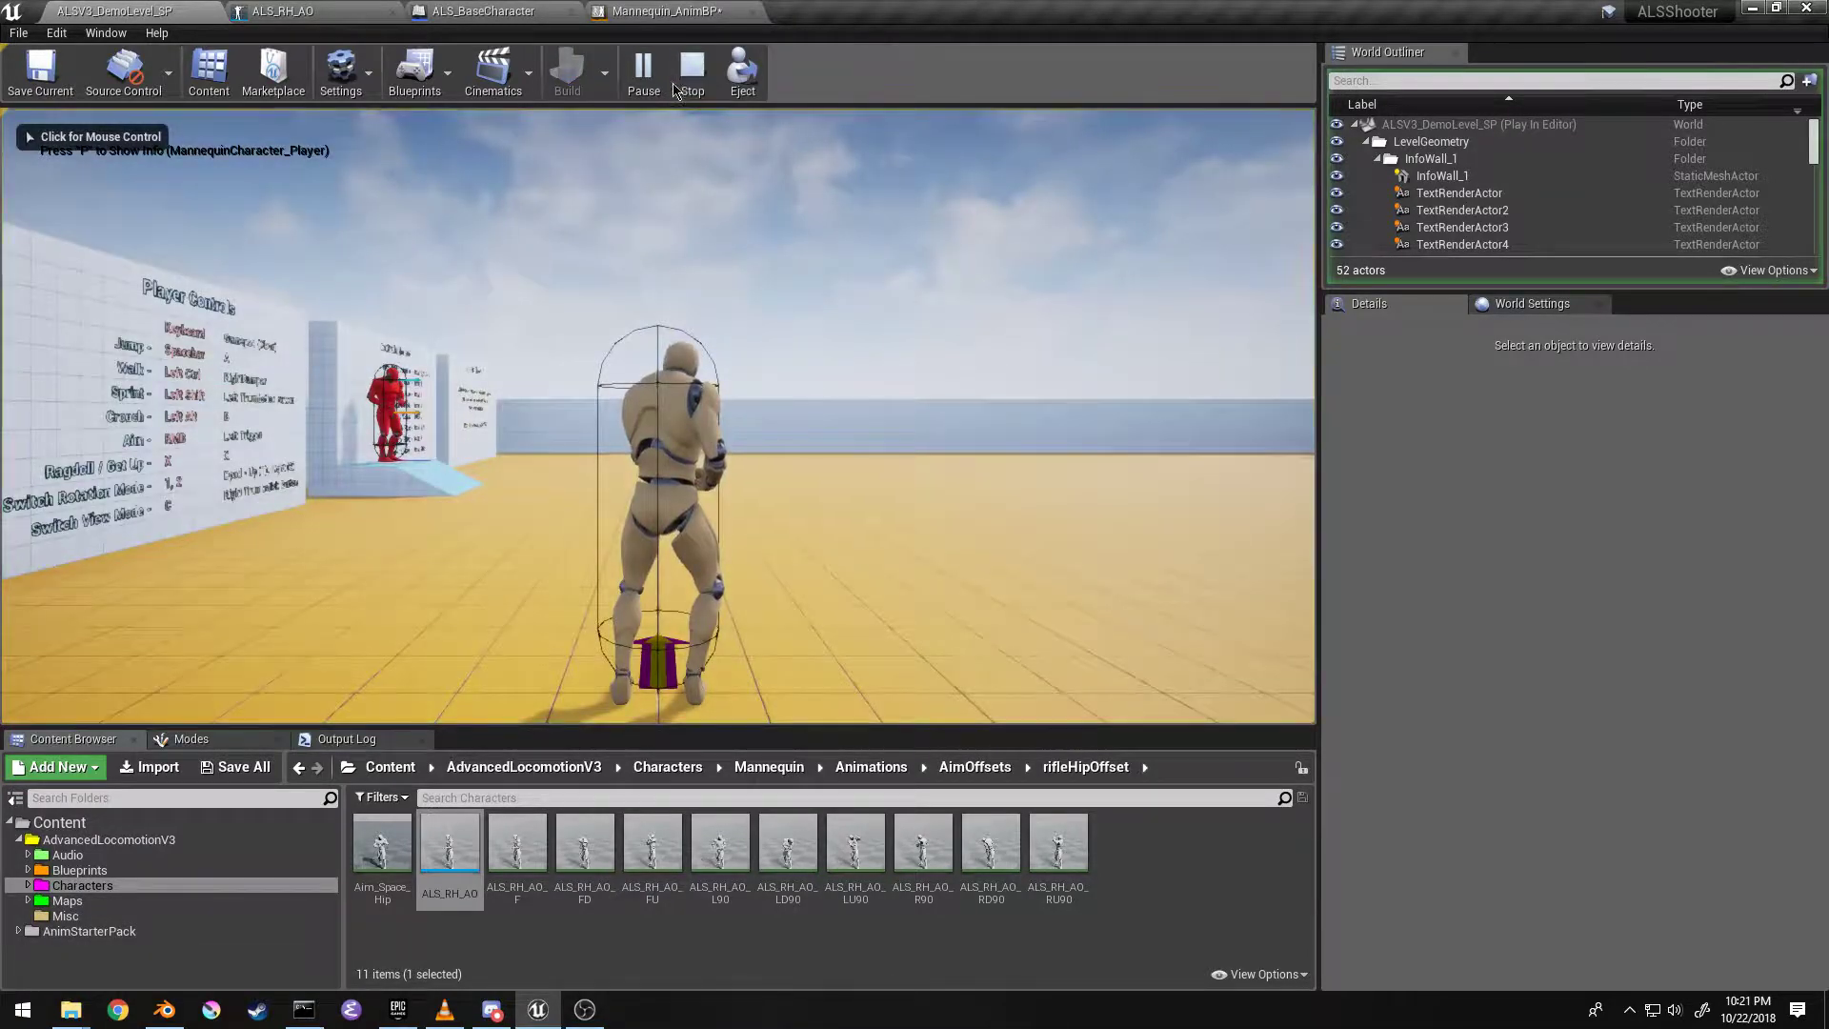
click(693, 71)
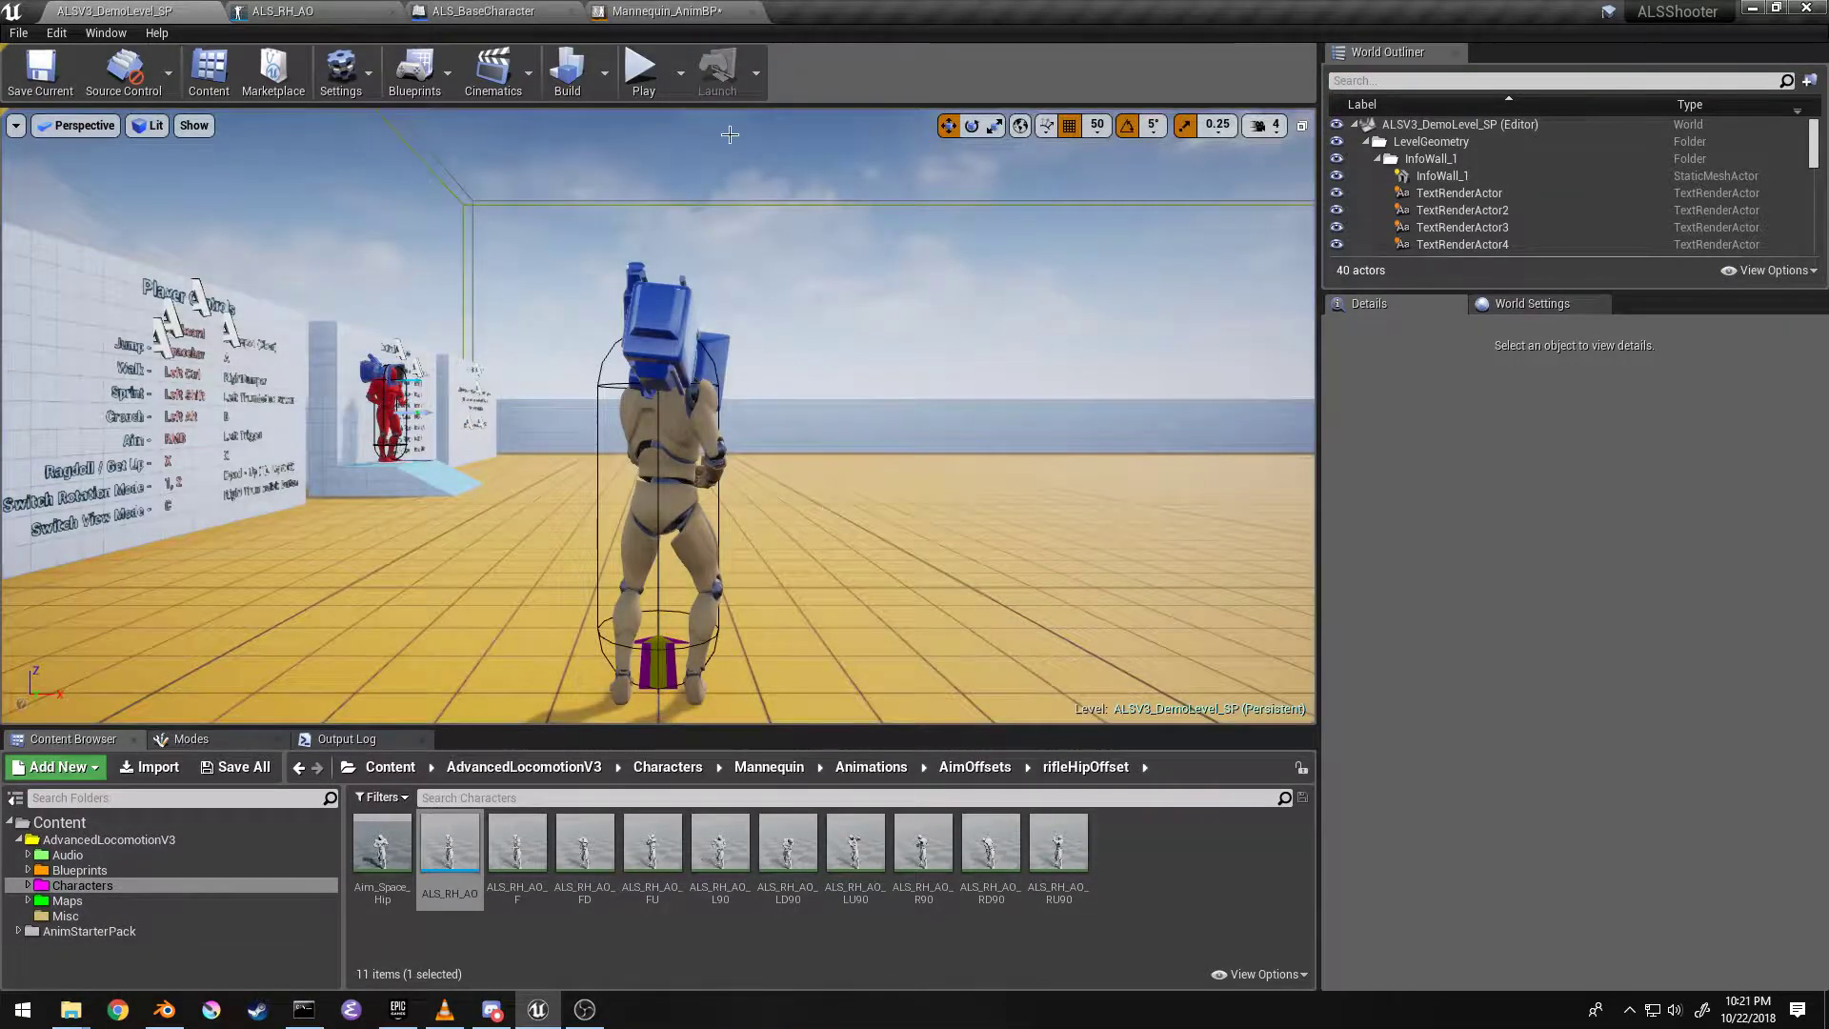
click(643, 71)
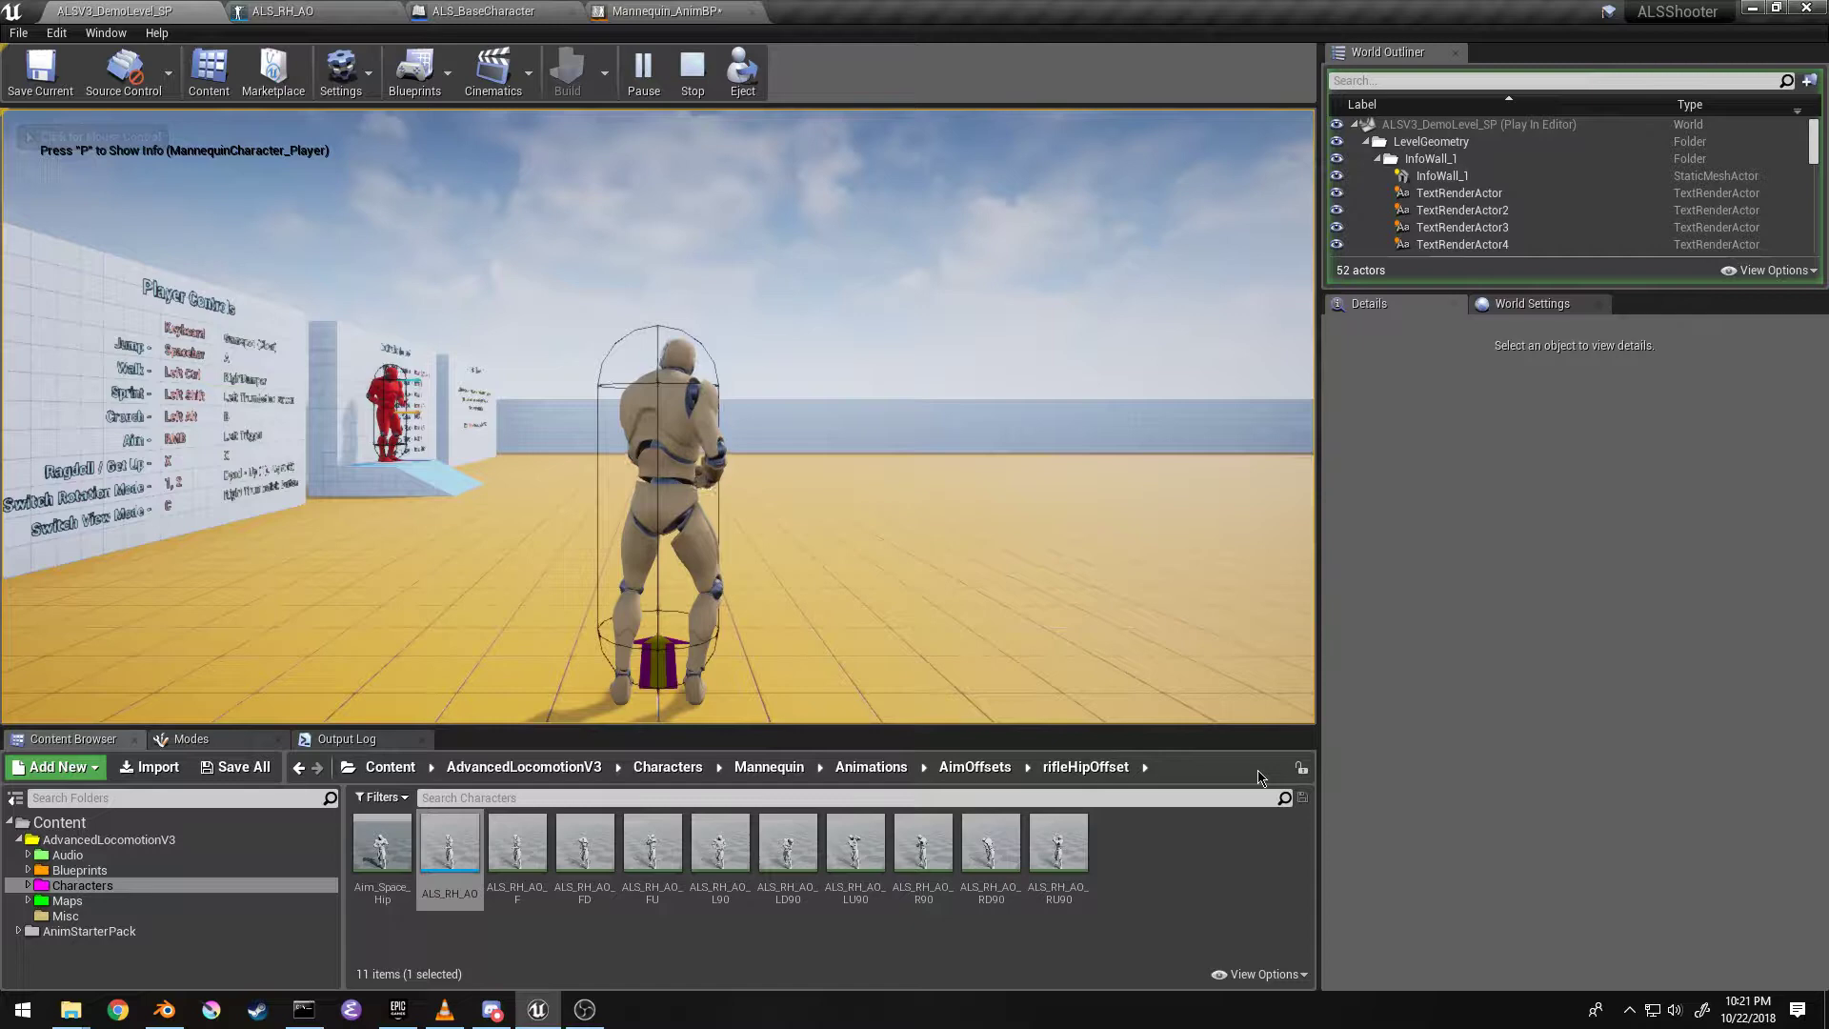
Step: Run the mannequin across the yellow floor, turning toward the info walls and sea
key(w)
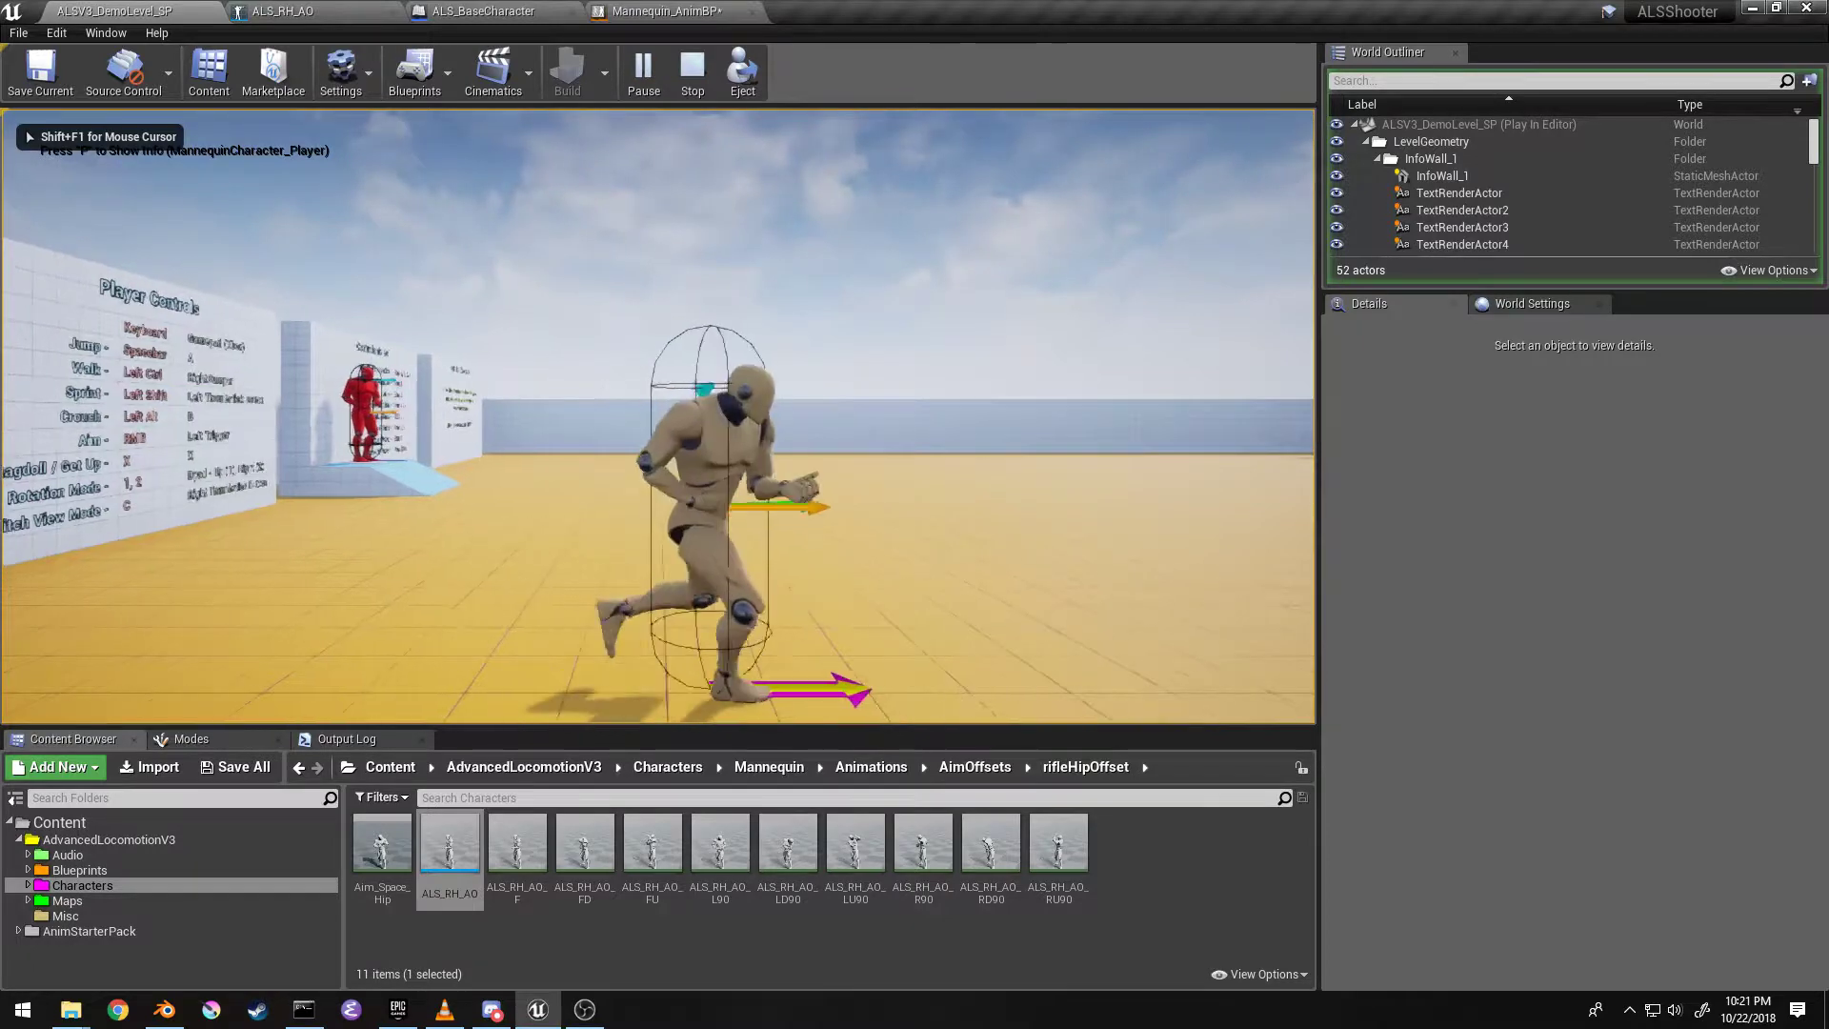
key(w)
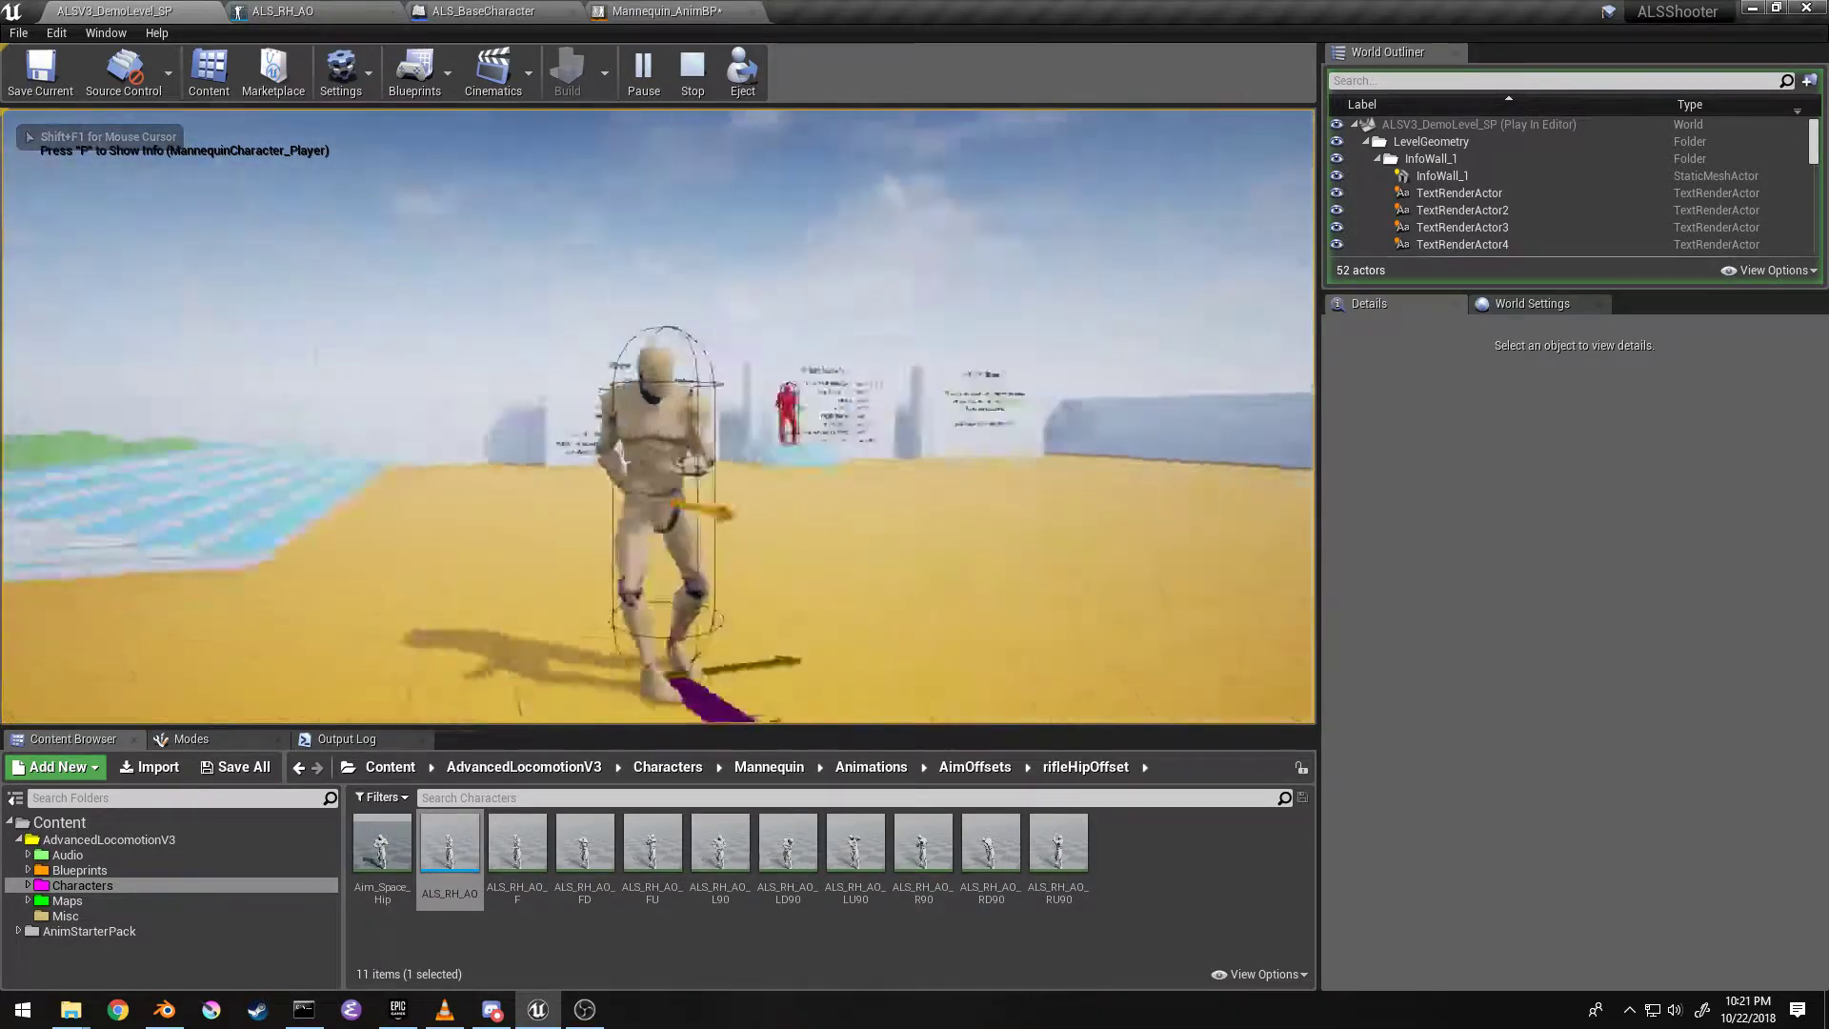
key(w)
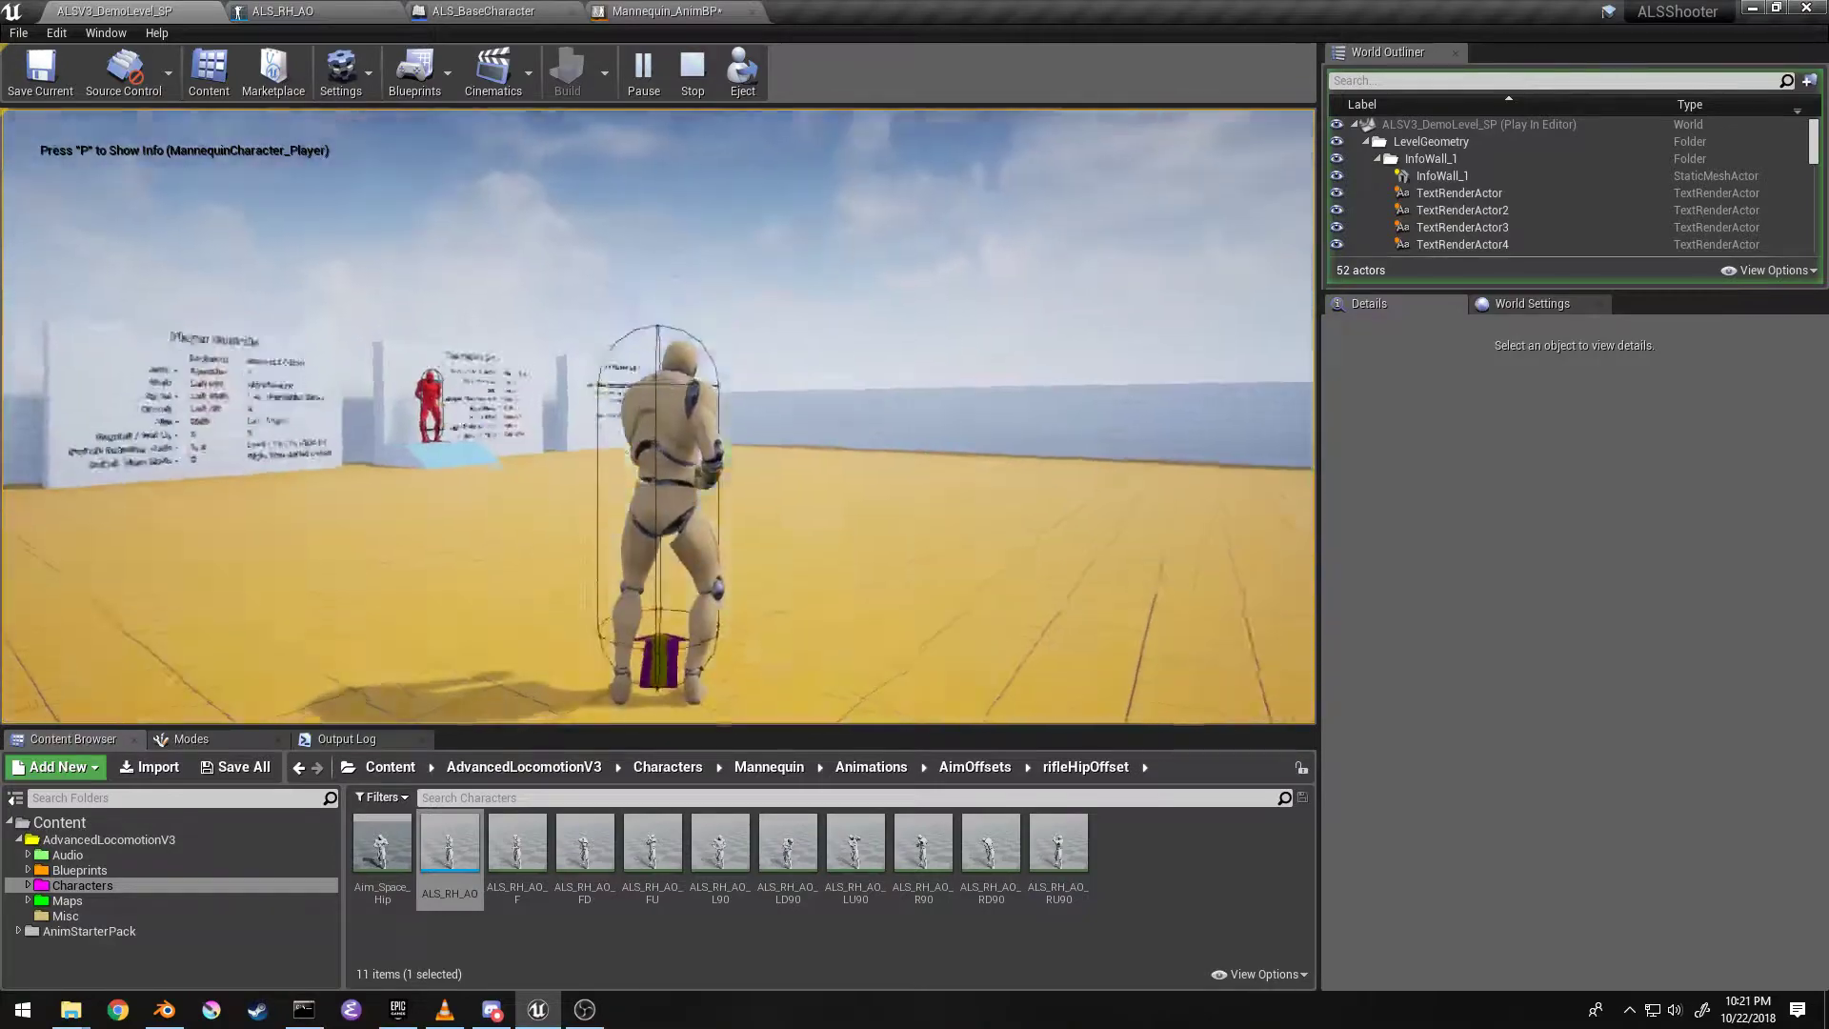
key(w)
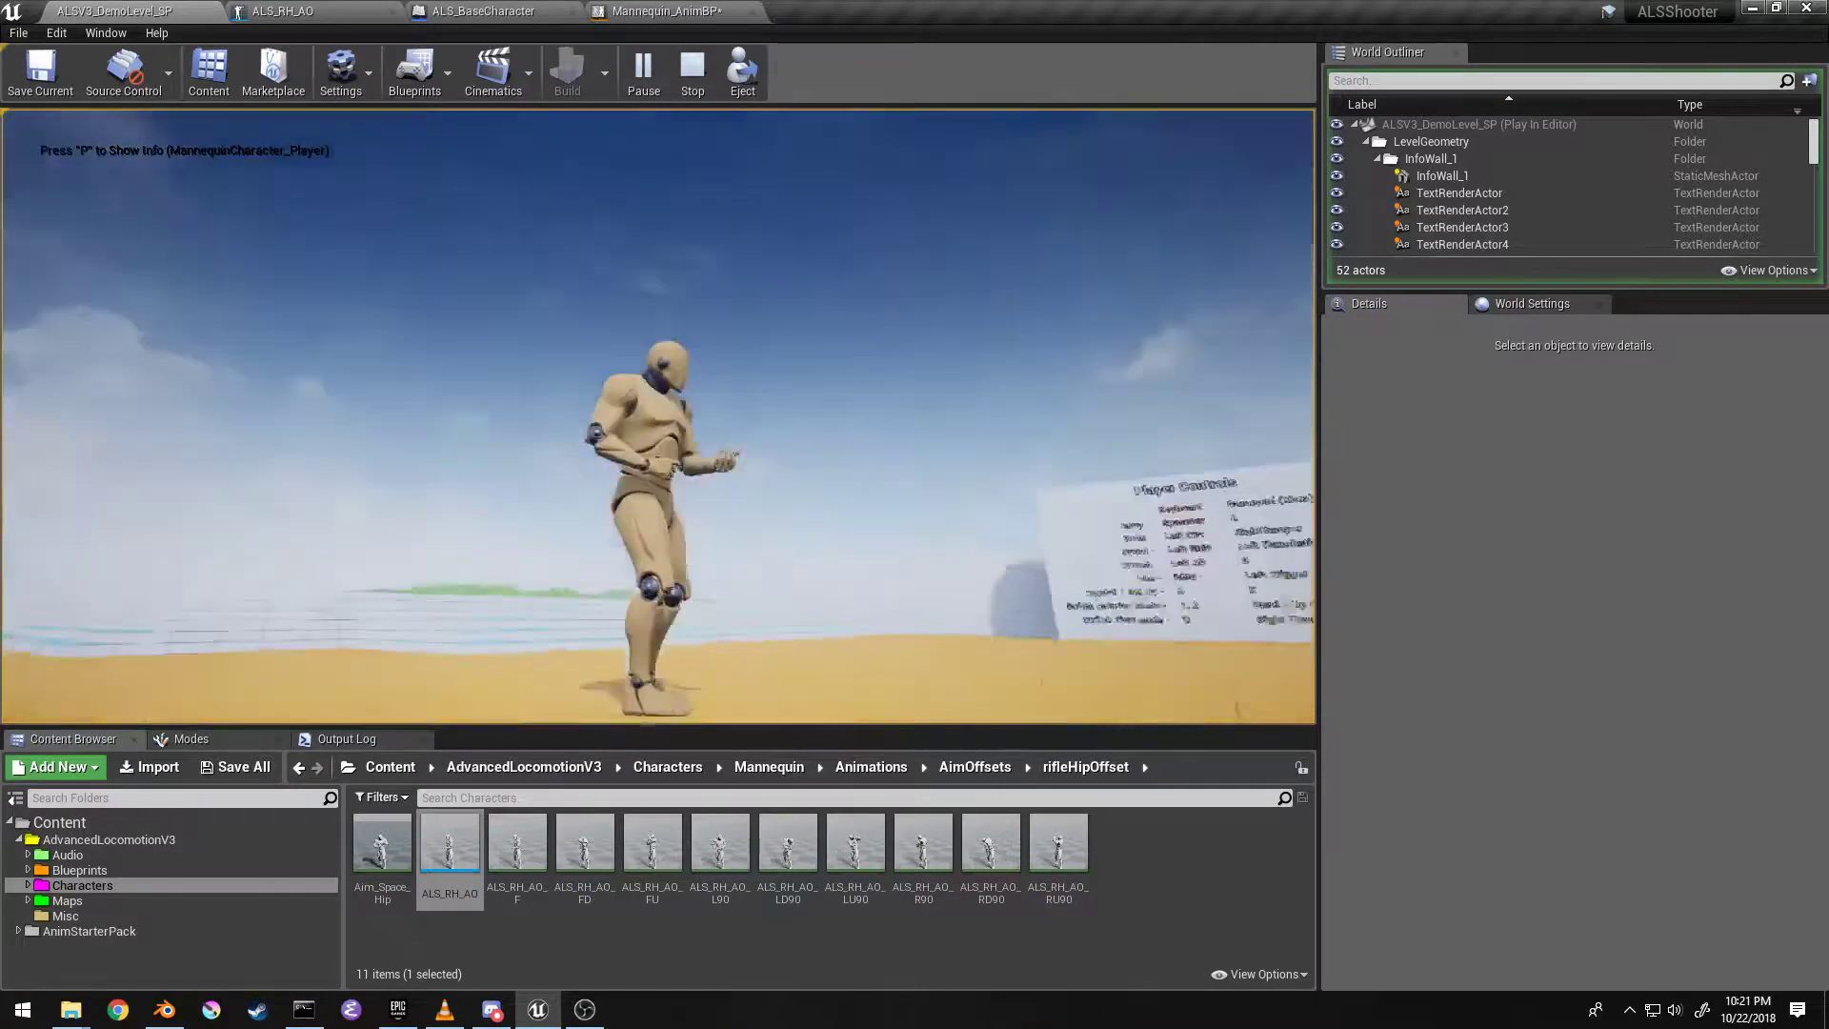
key(w)
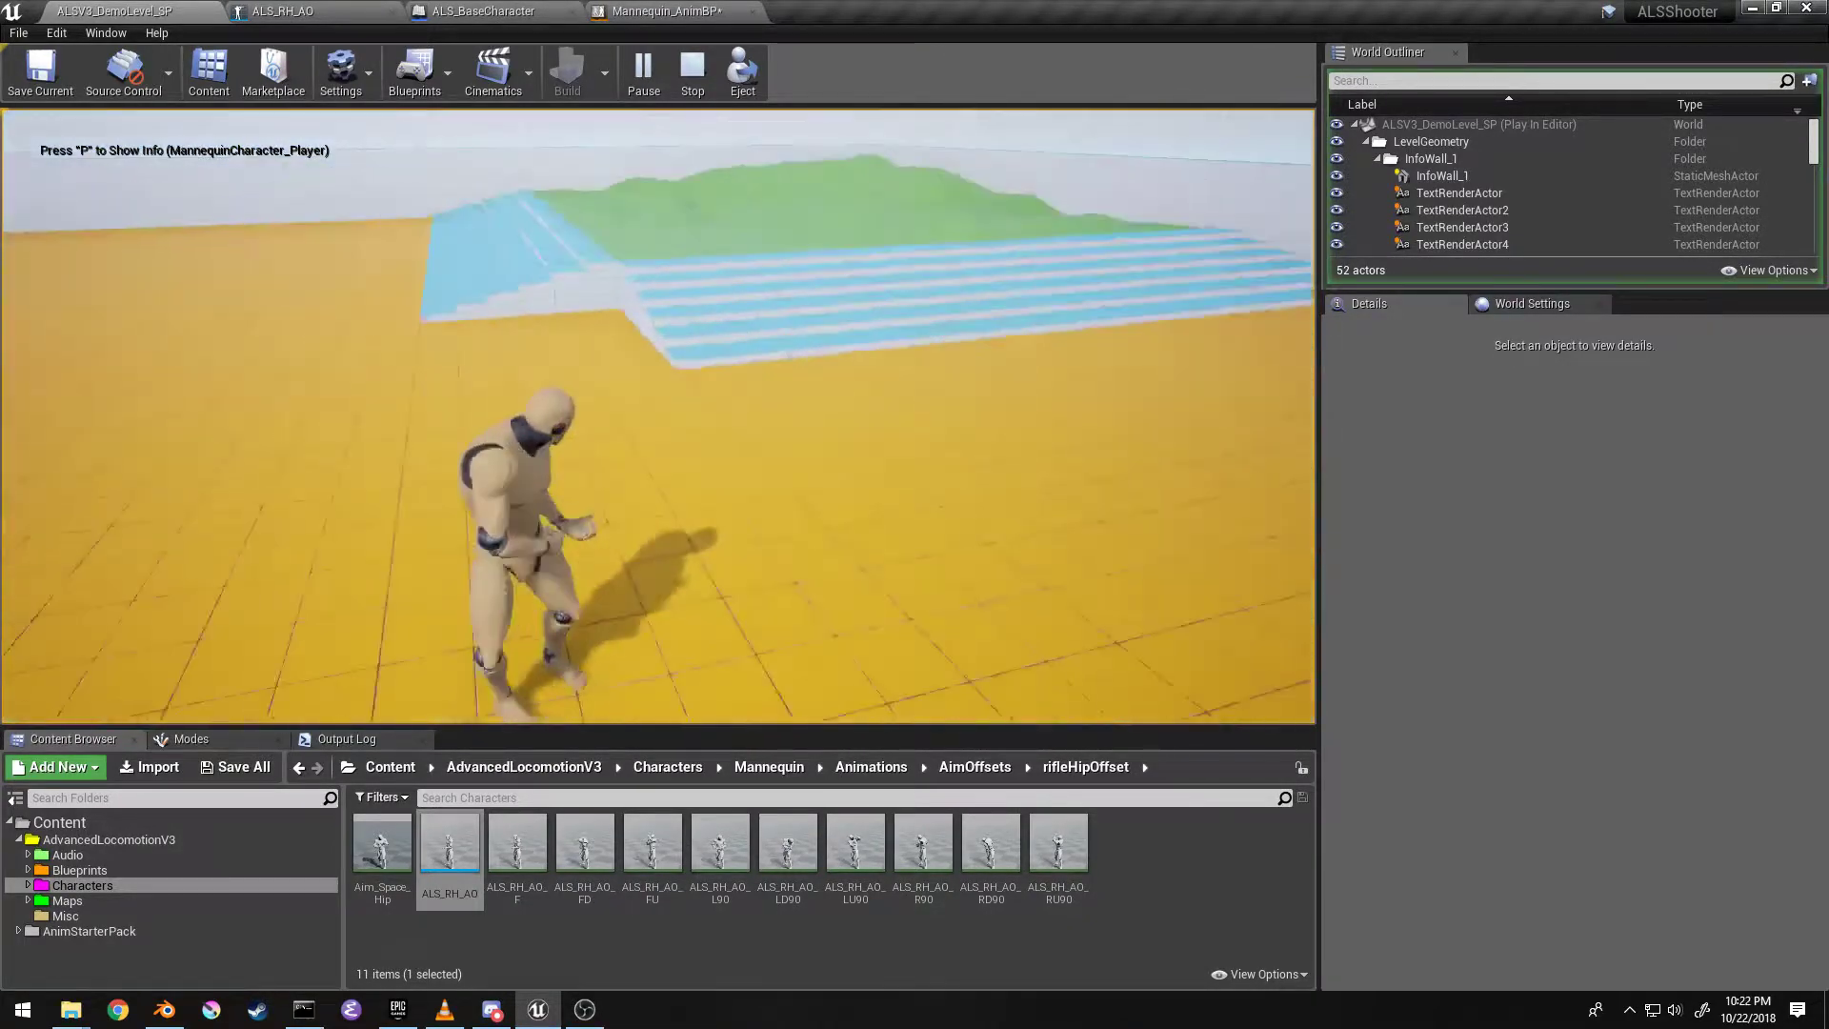
key(w)
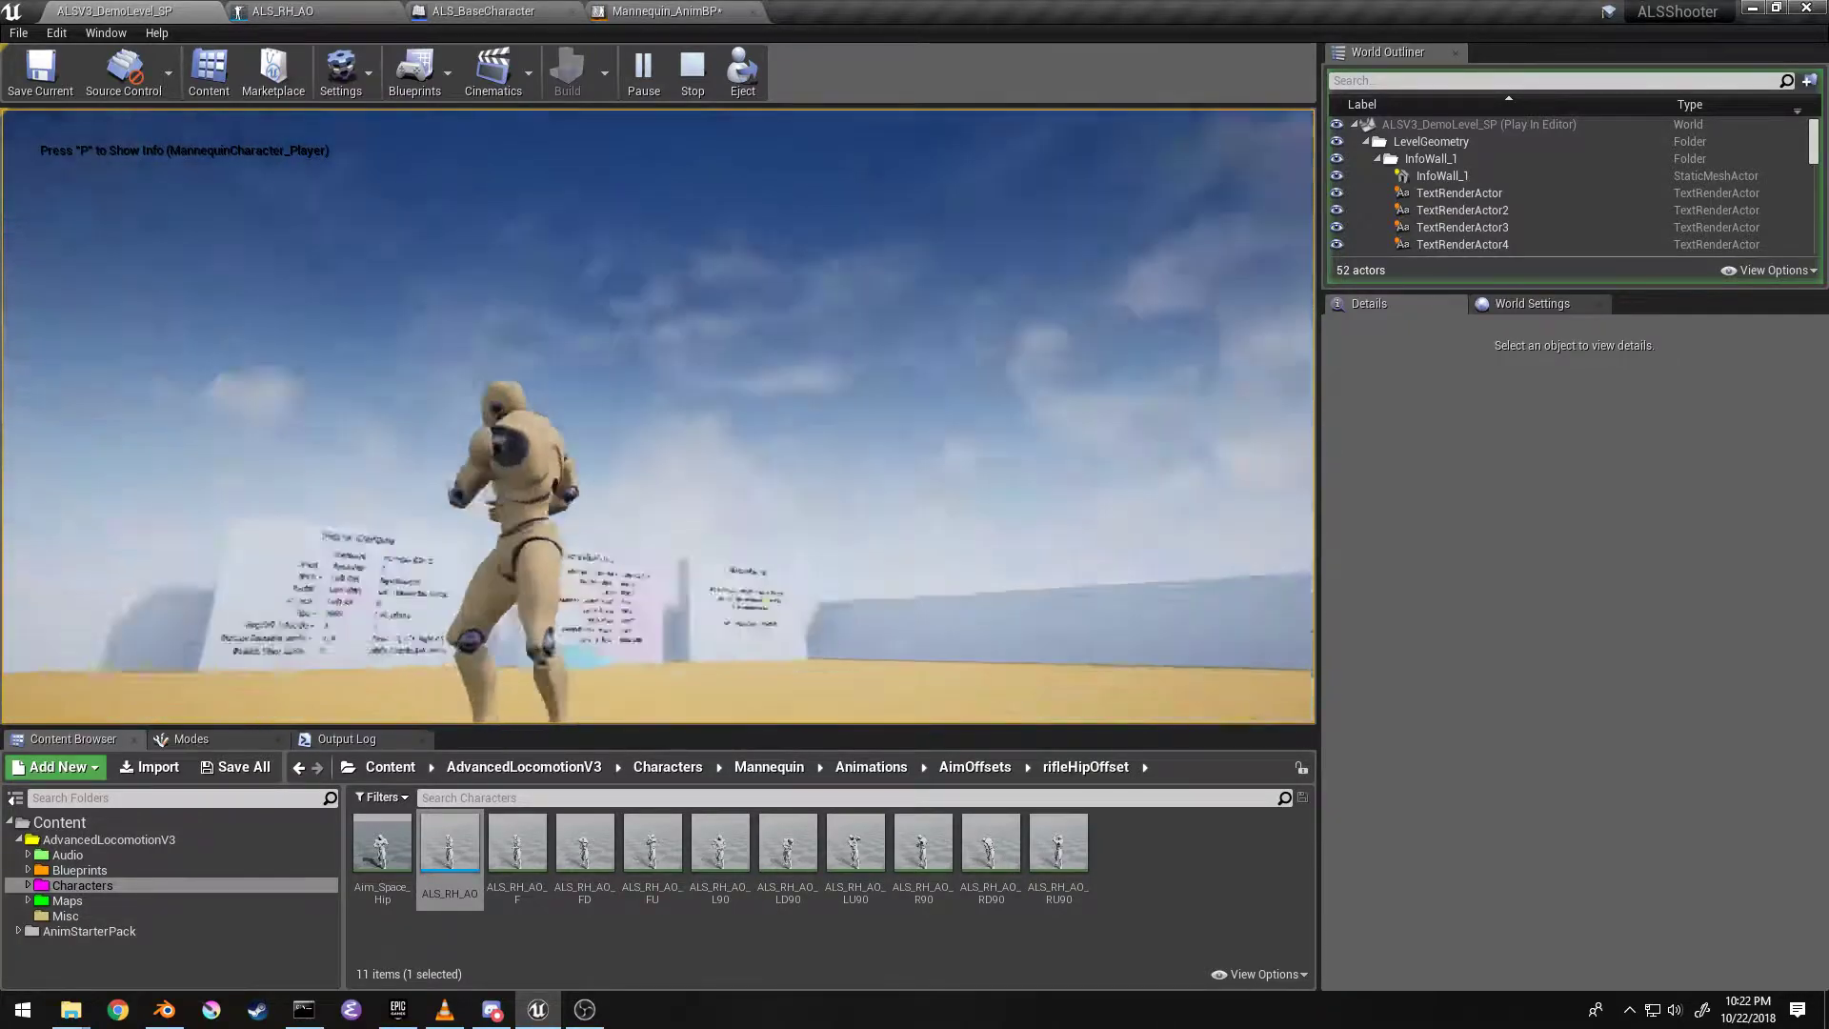
key(w)
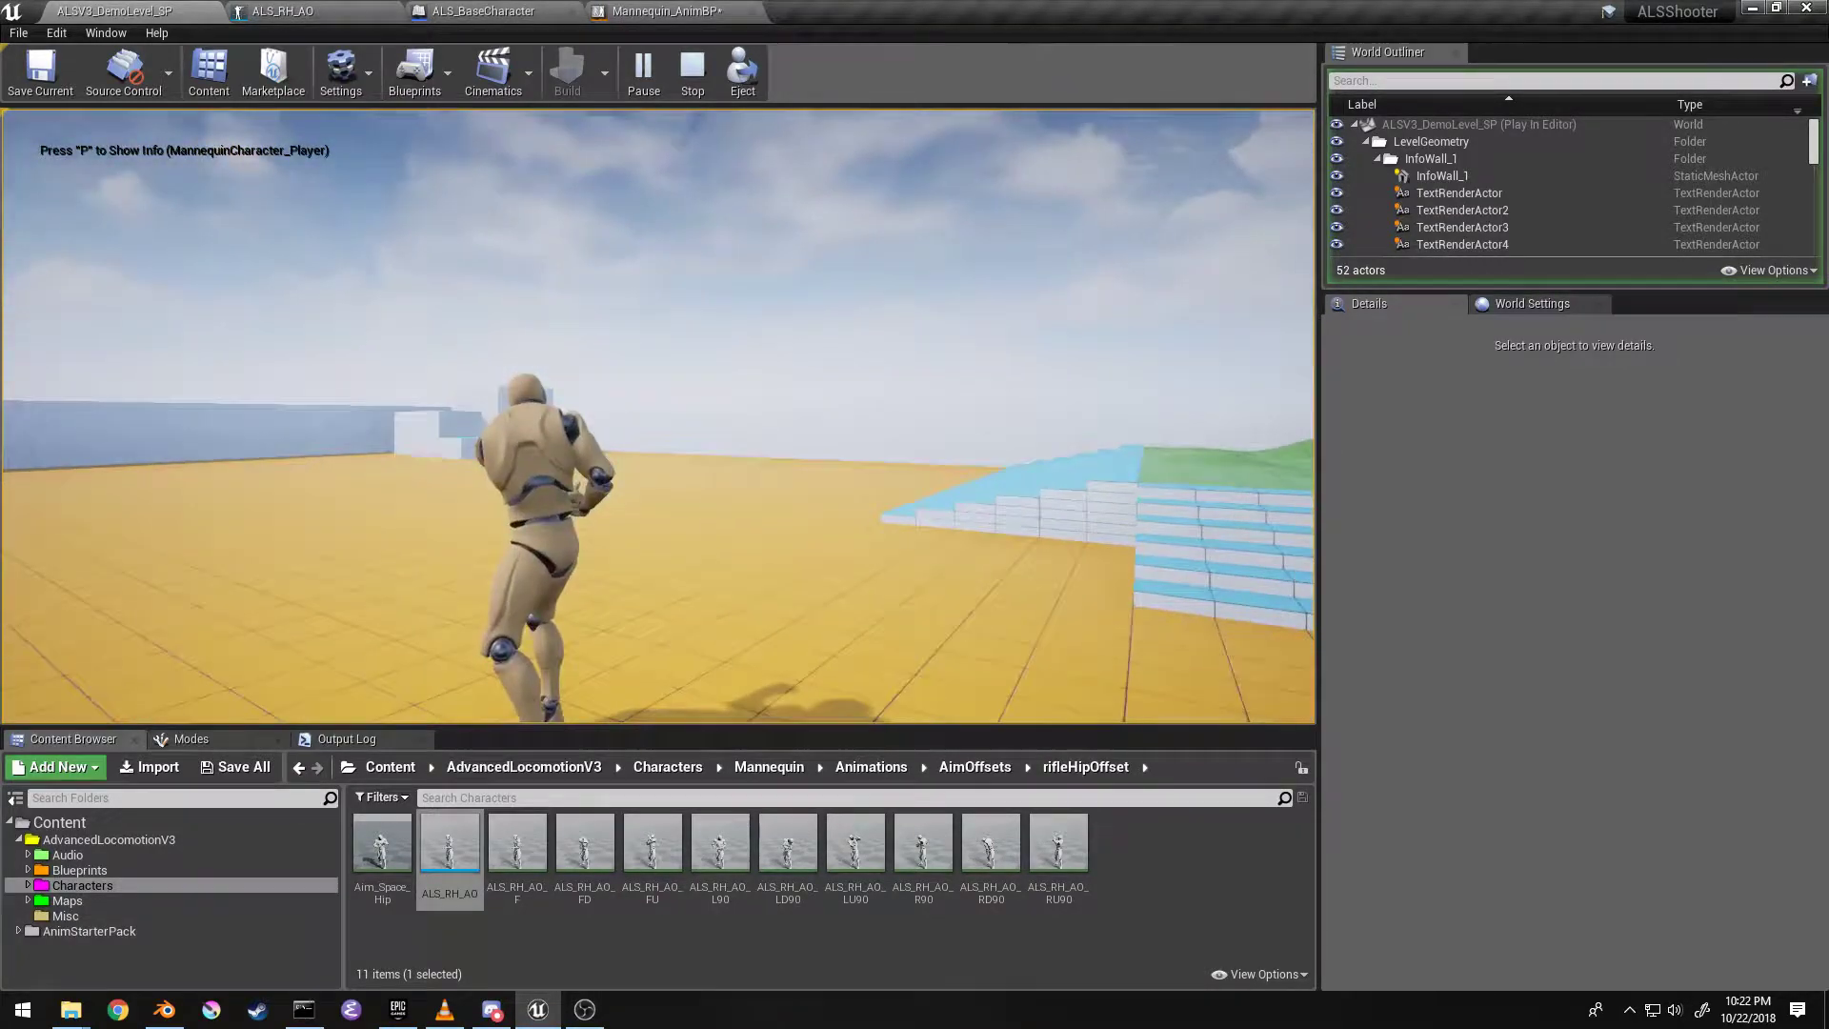
key(w)
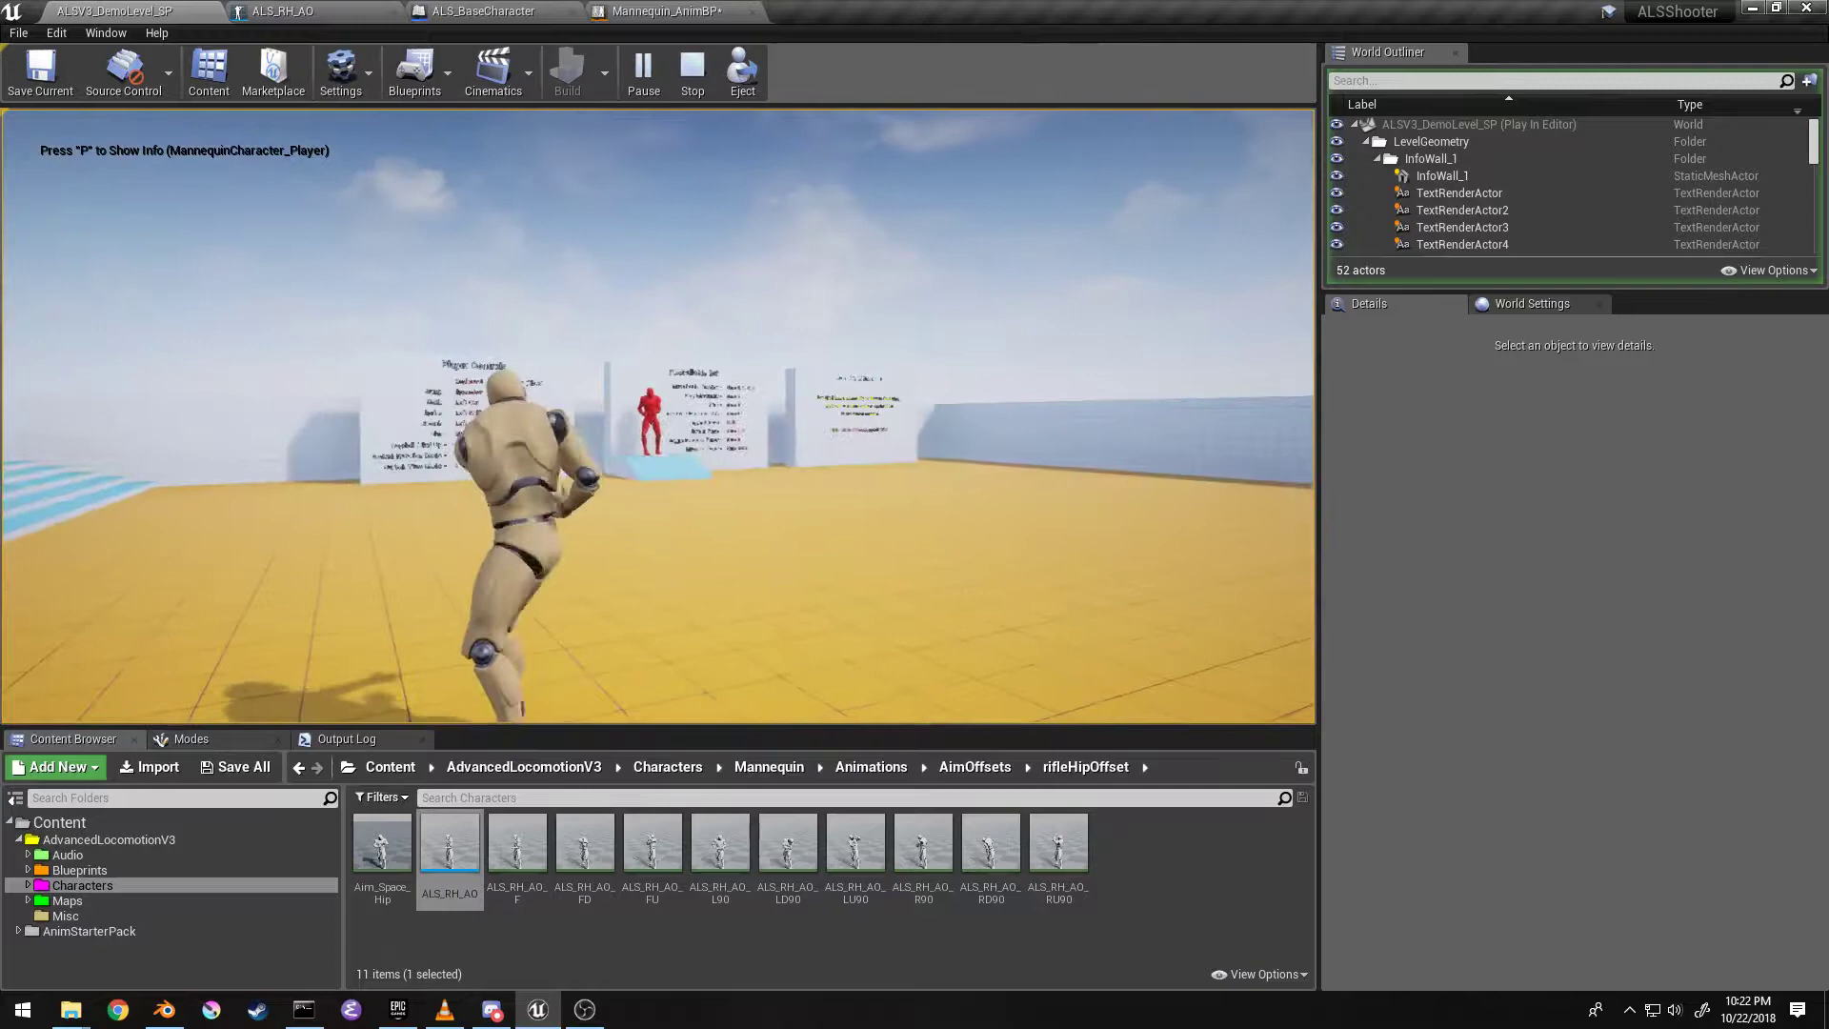
key(w)
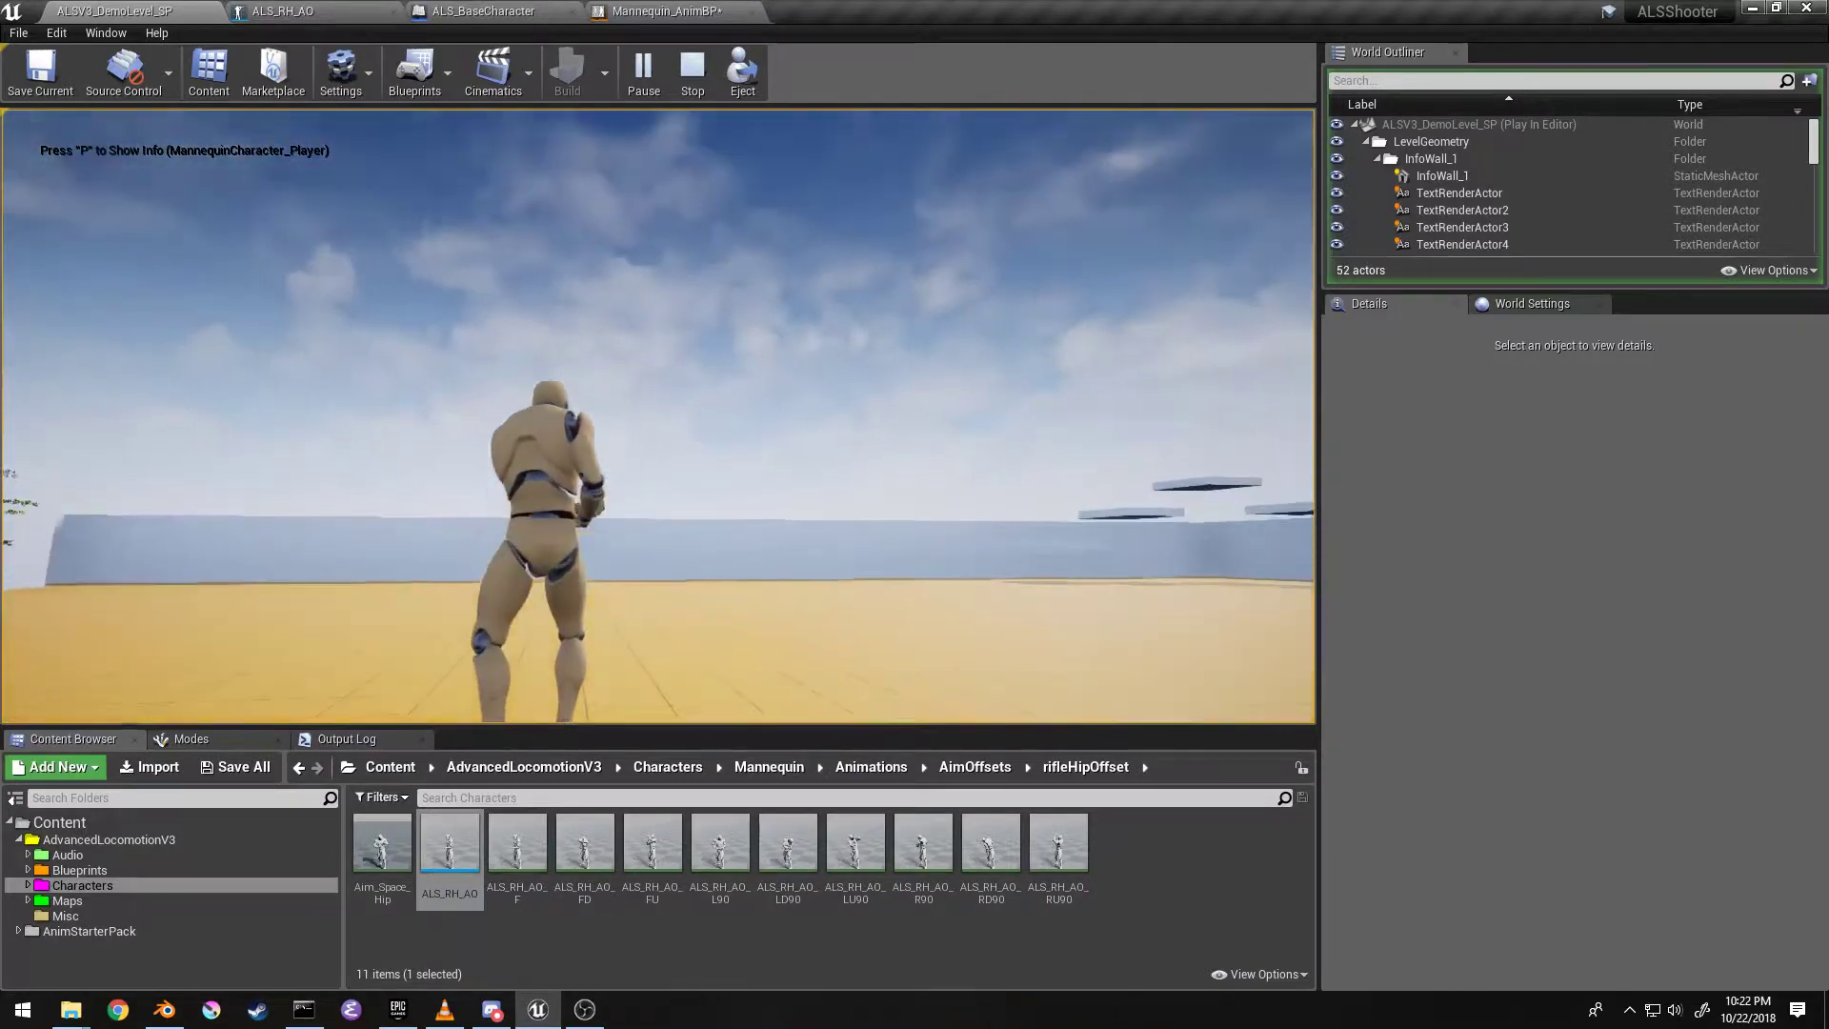
Step: Keep running past the stairs and grass toward the info walls, then exit play with Esc
key(w)
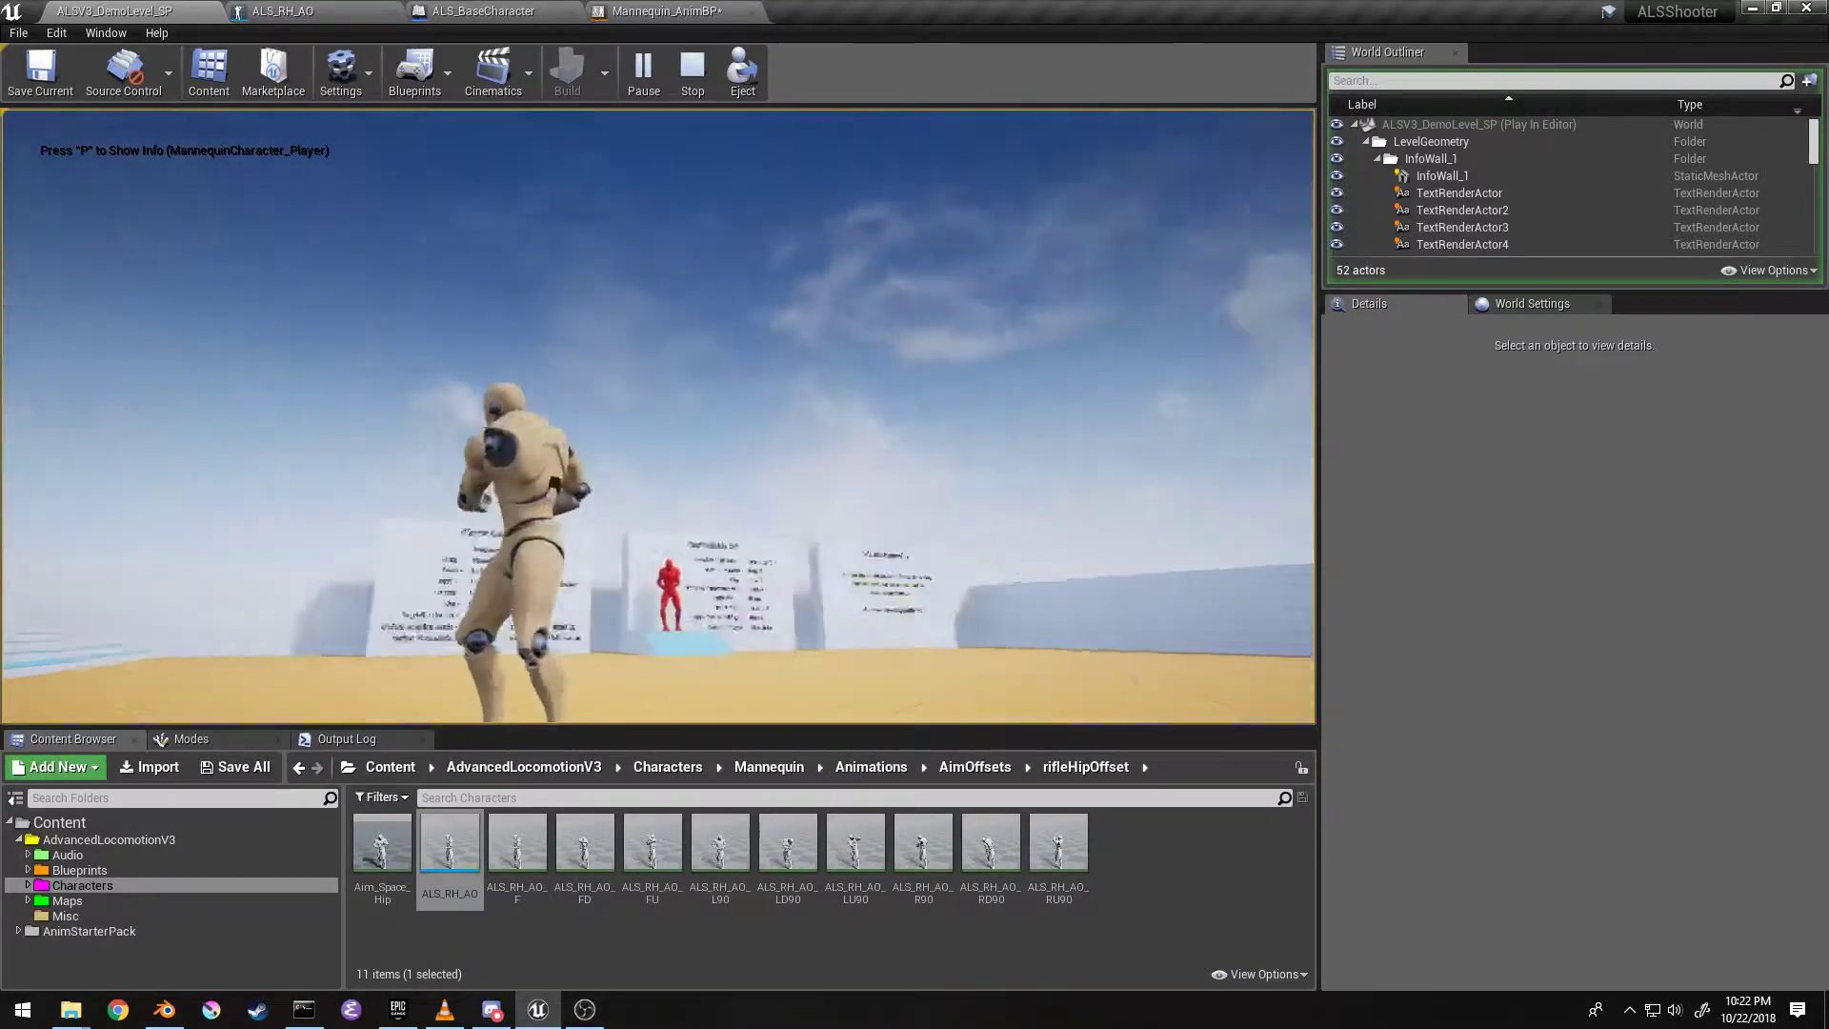
key(w)
key(w)
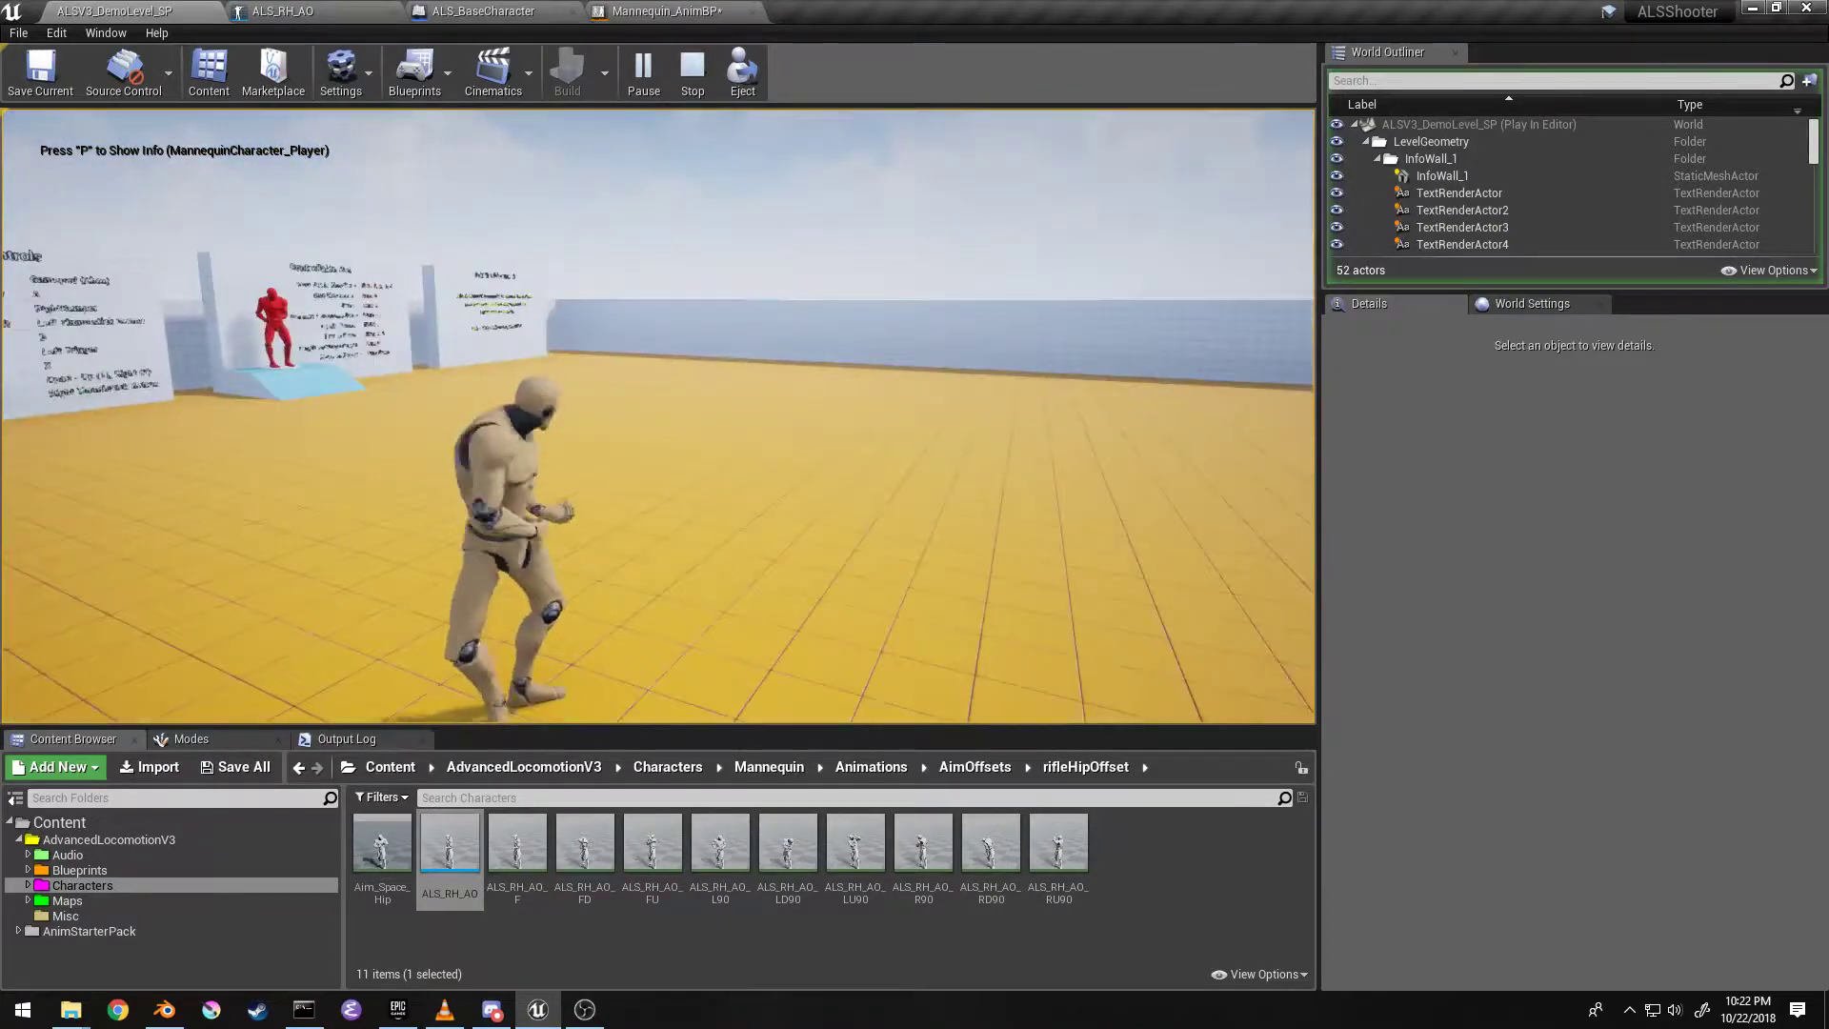
key(w)
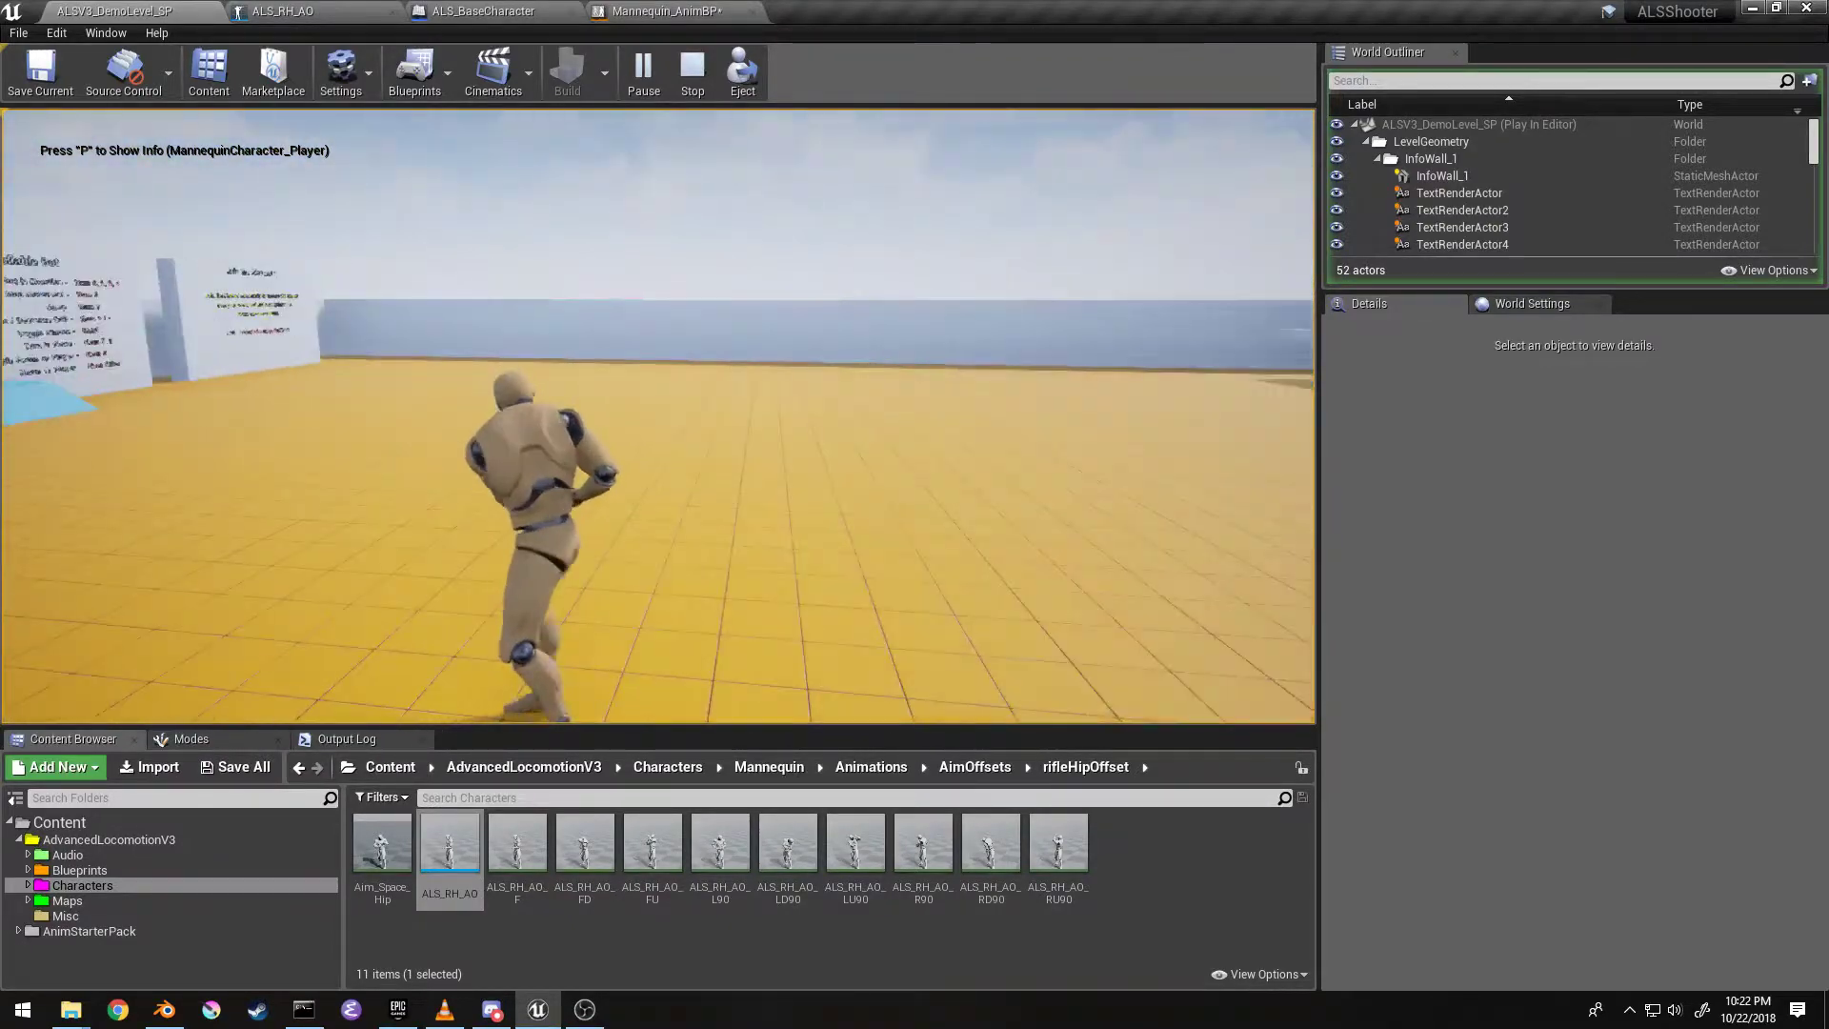
key(w)
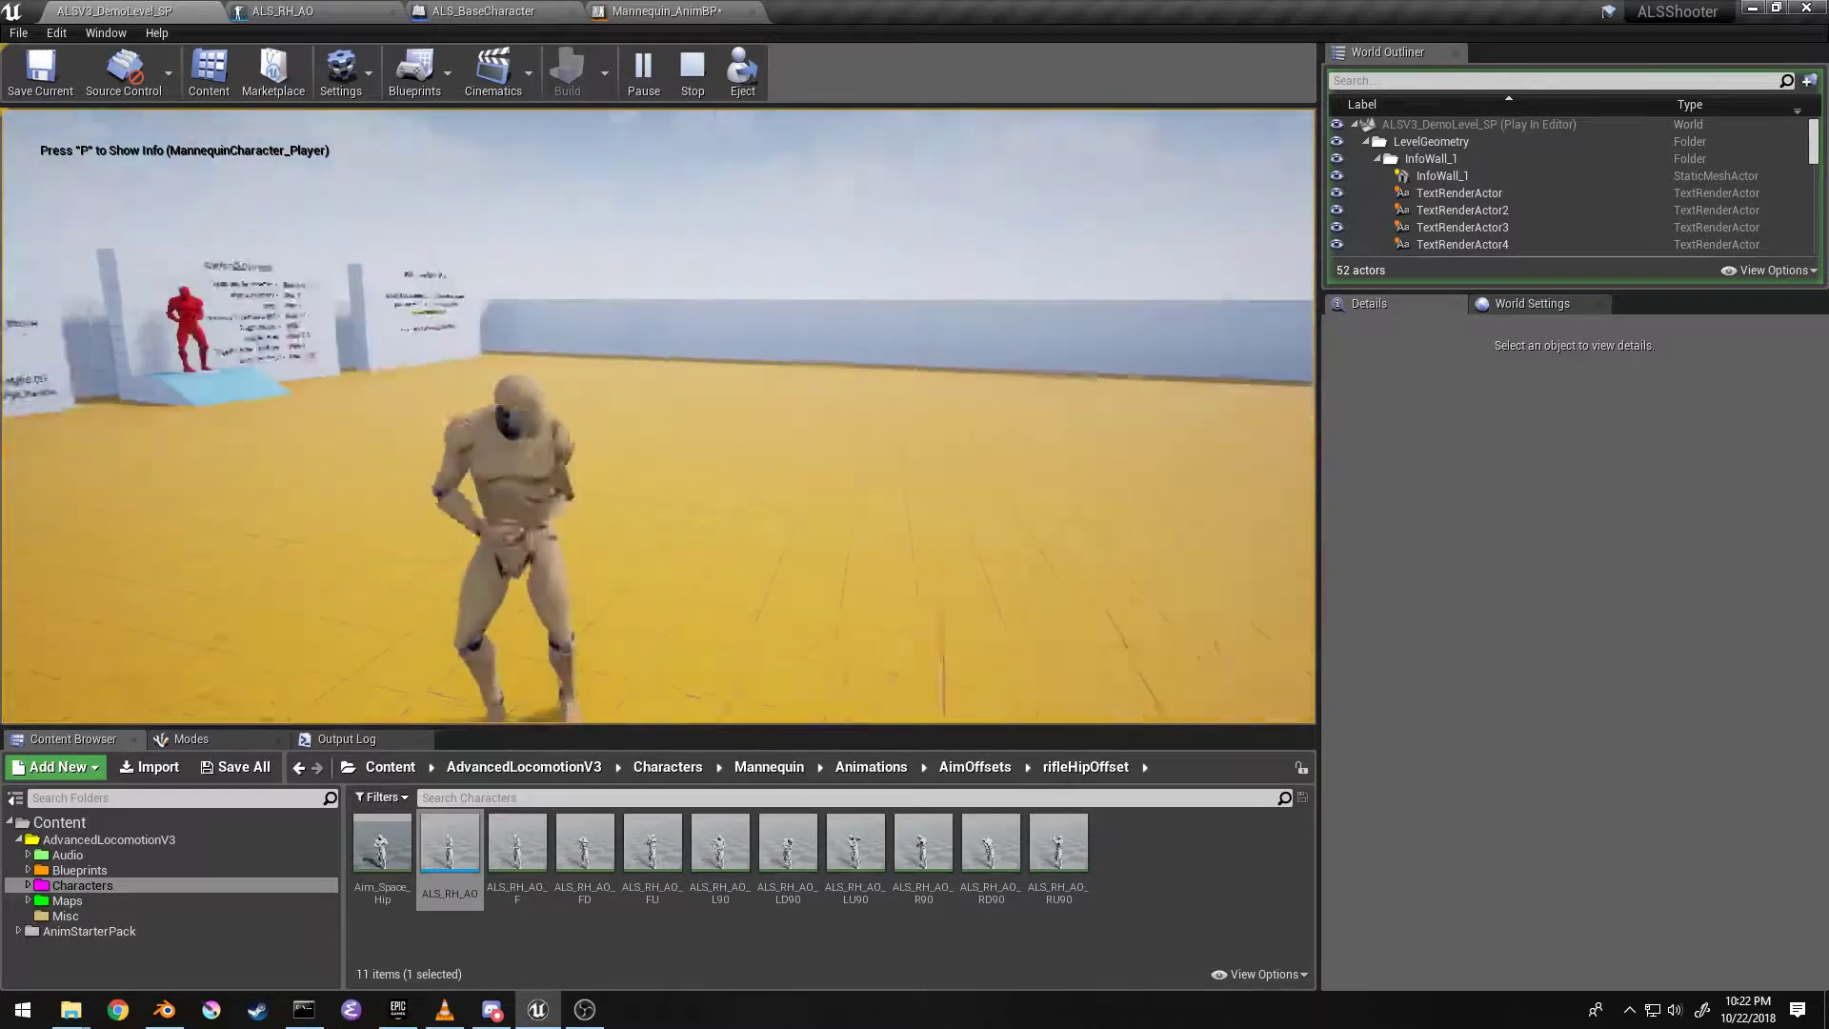
key(w)
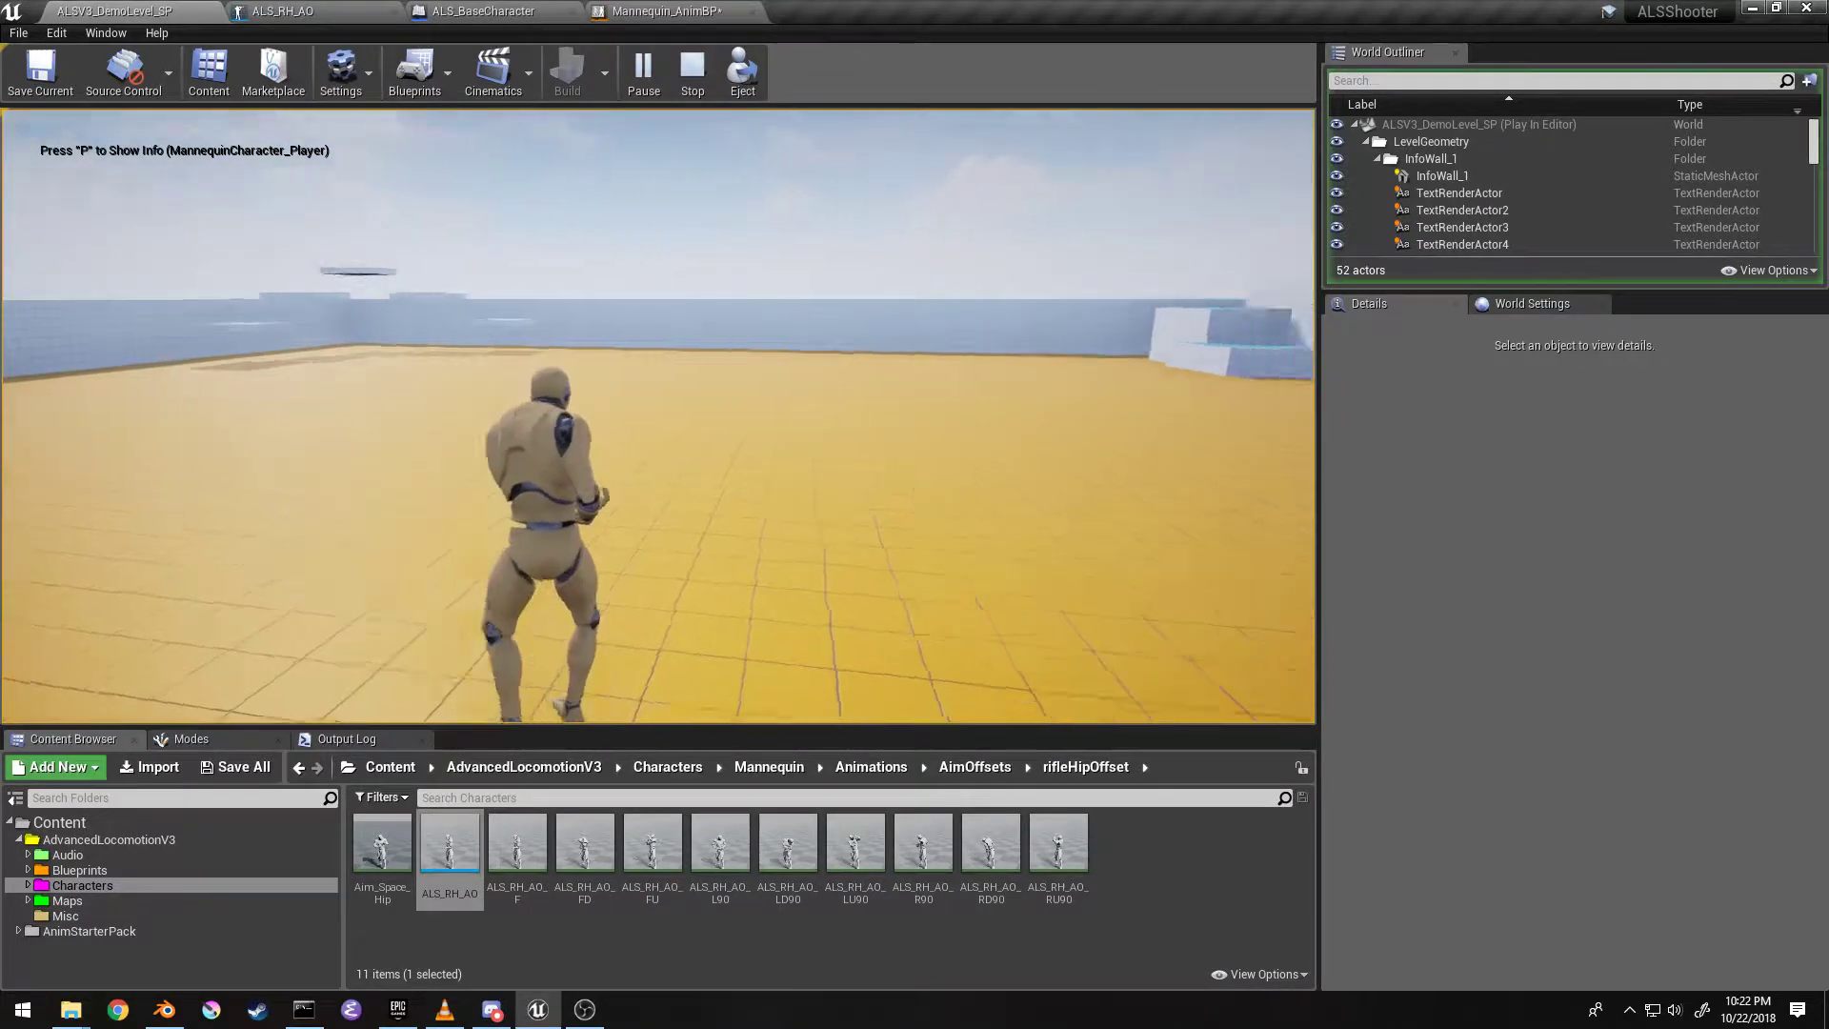
key(w)
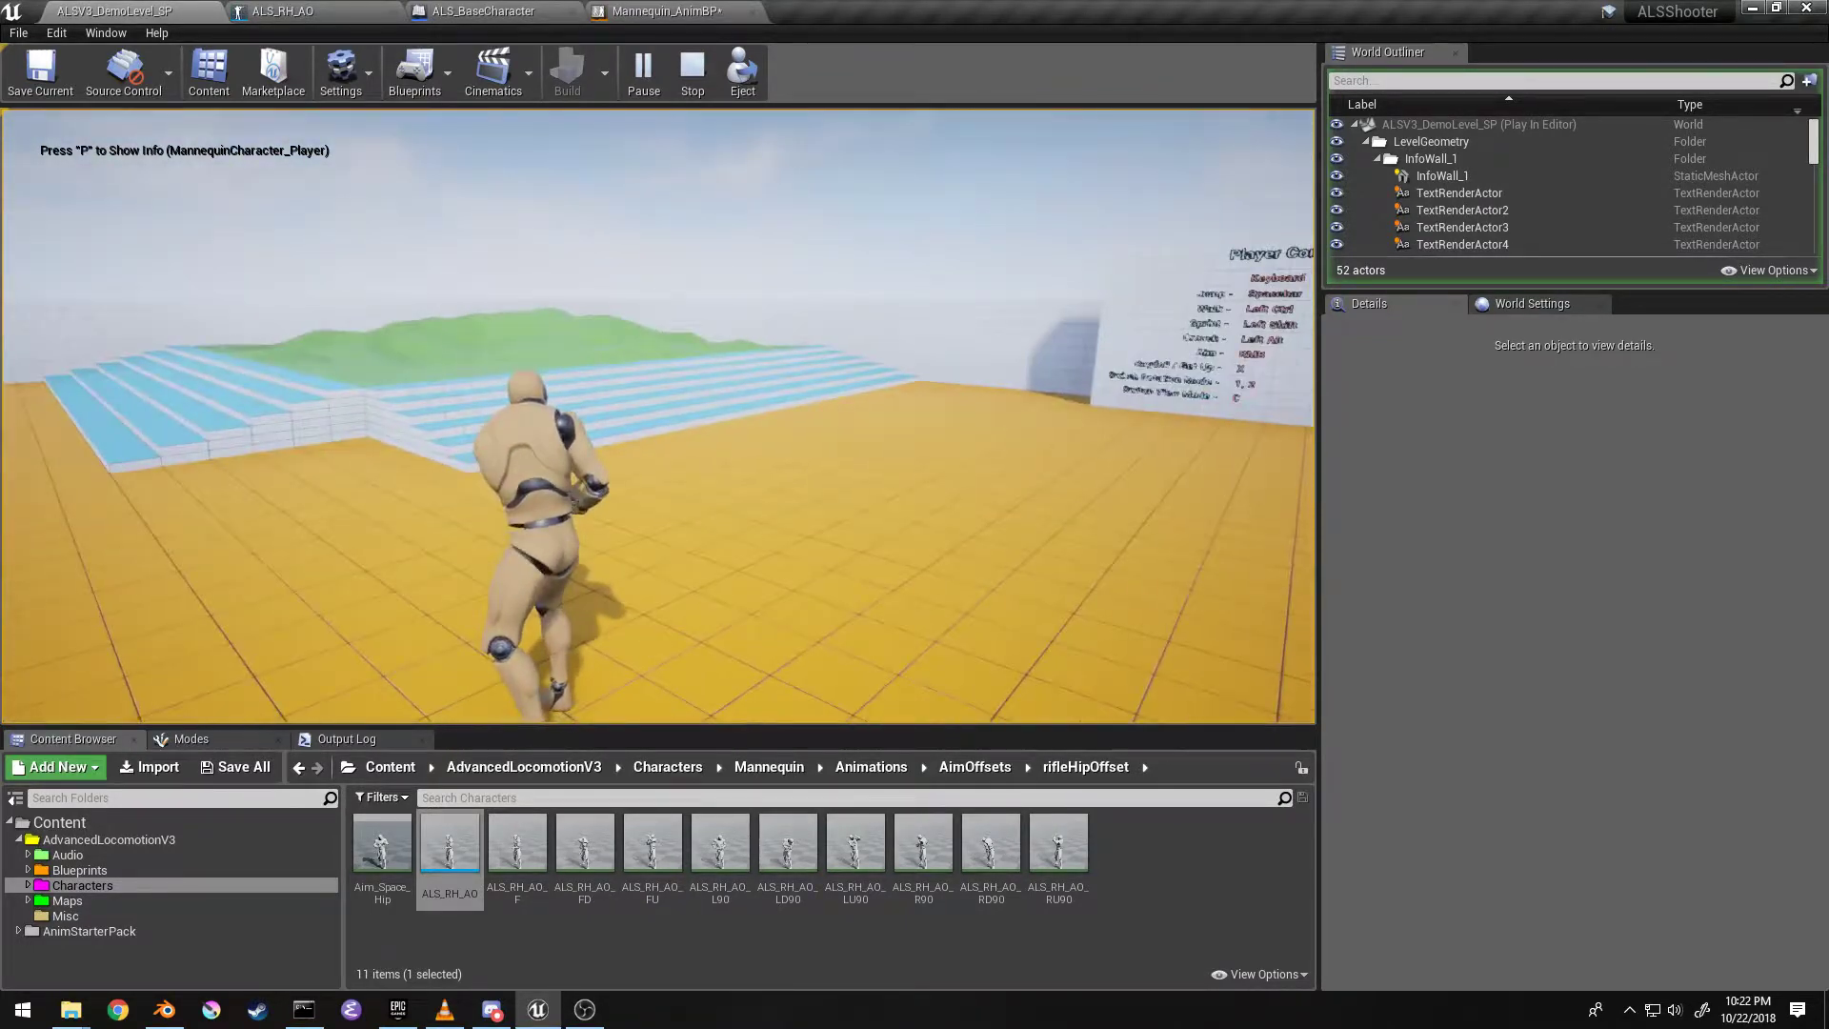
key(w)
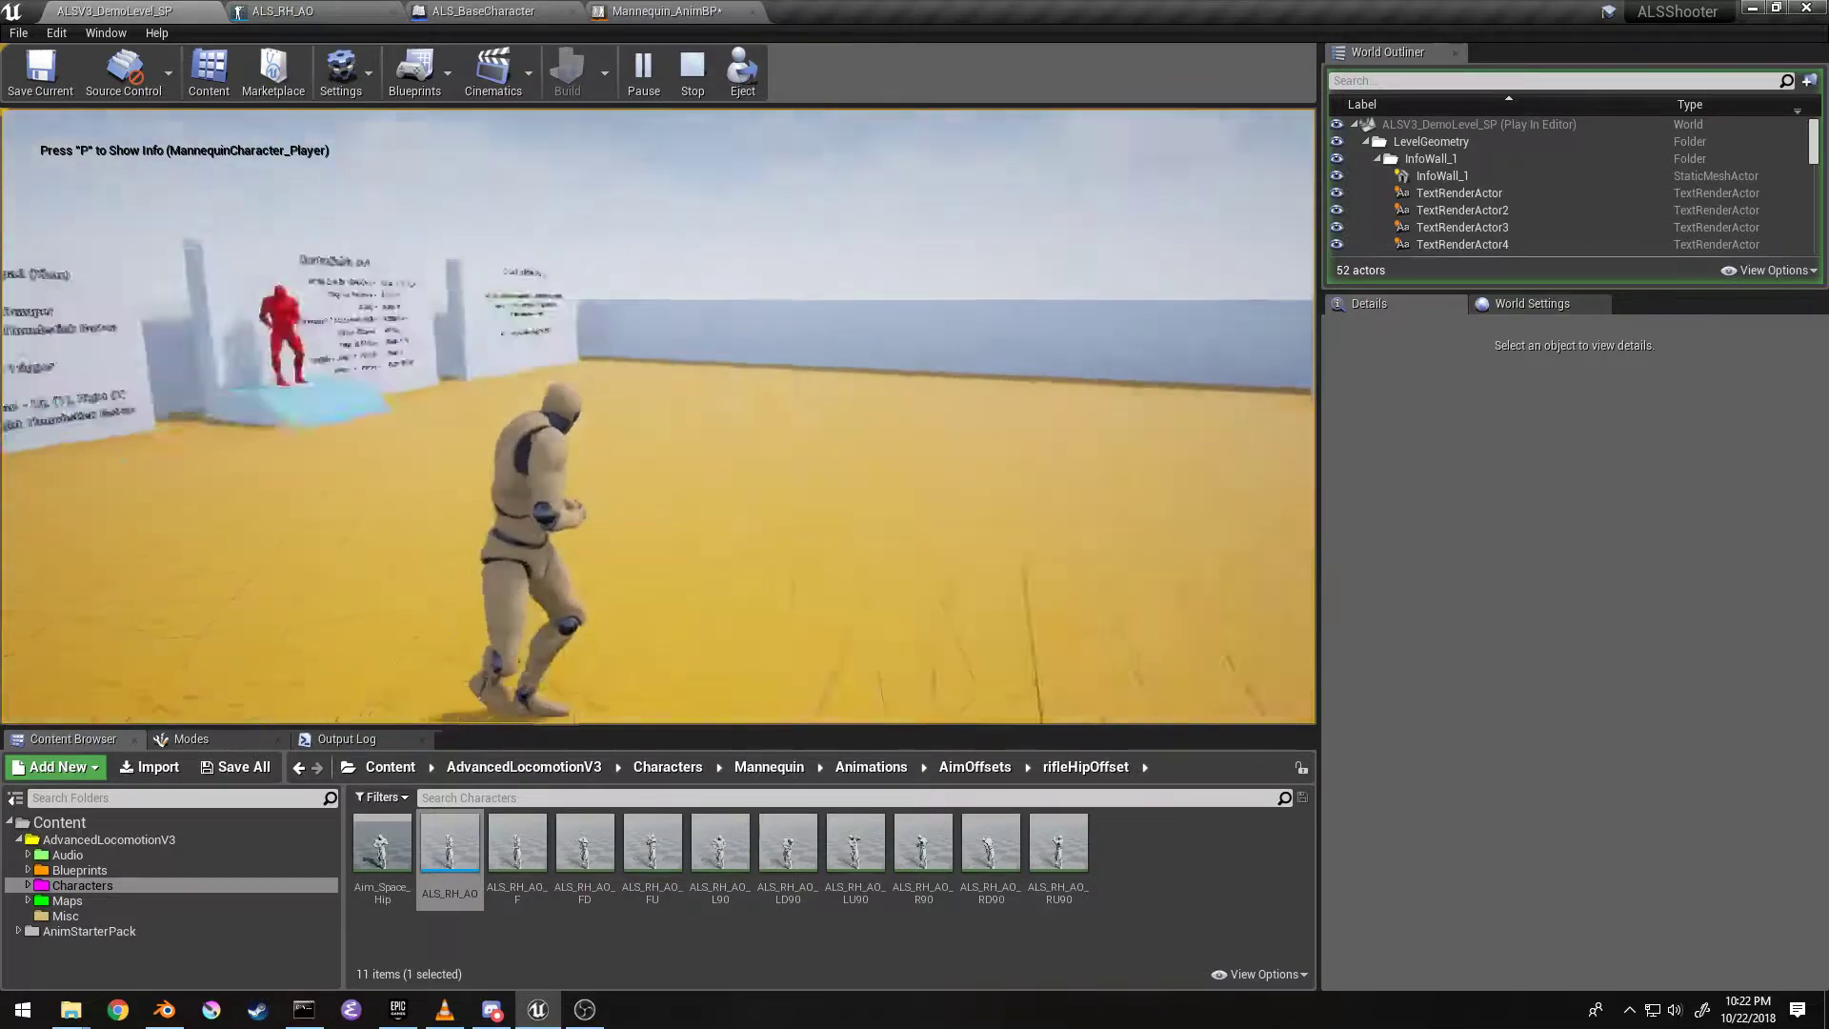
key(w)
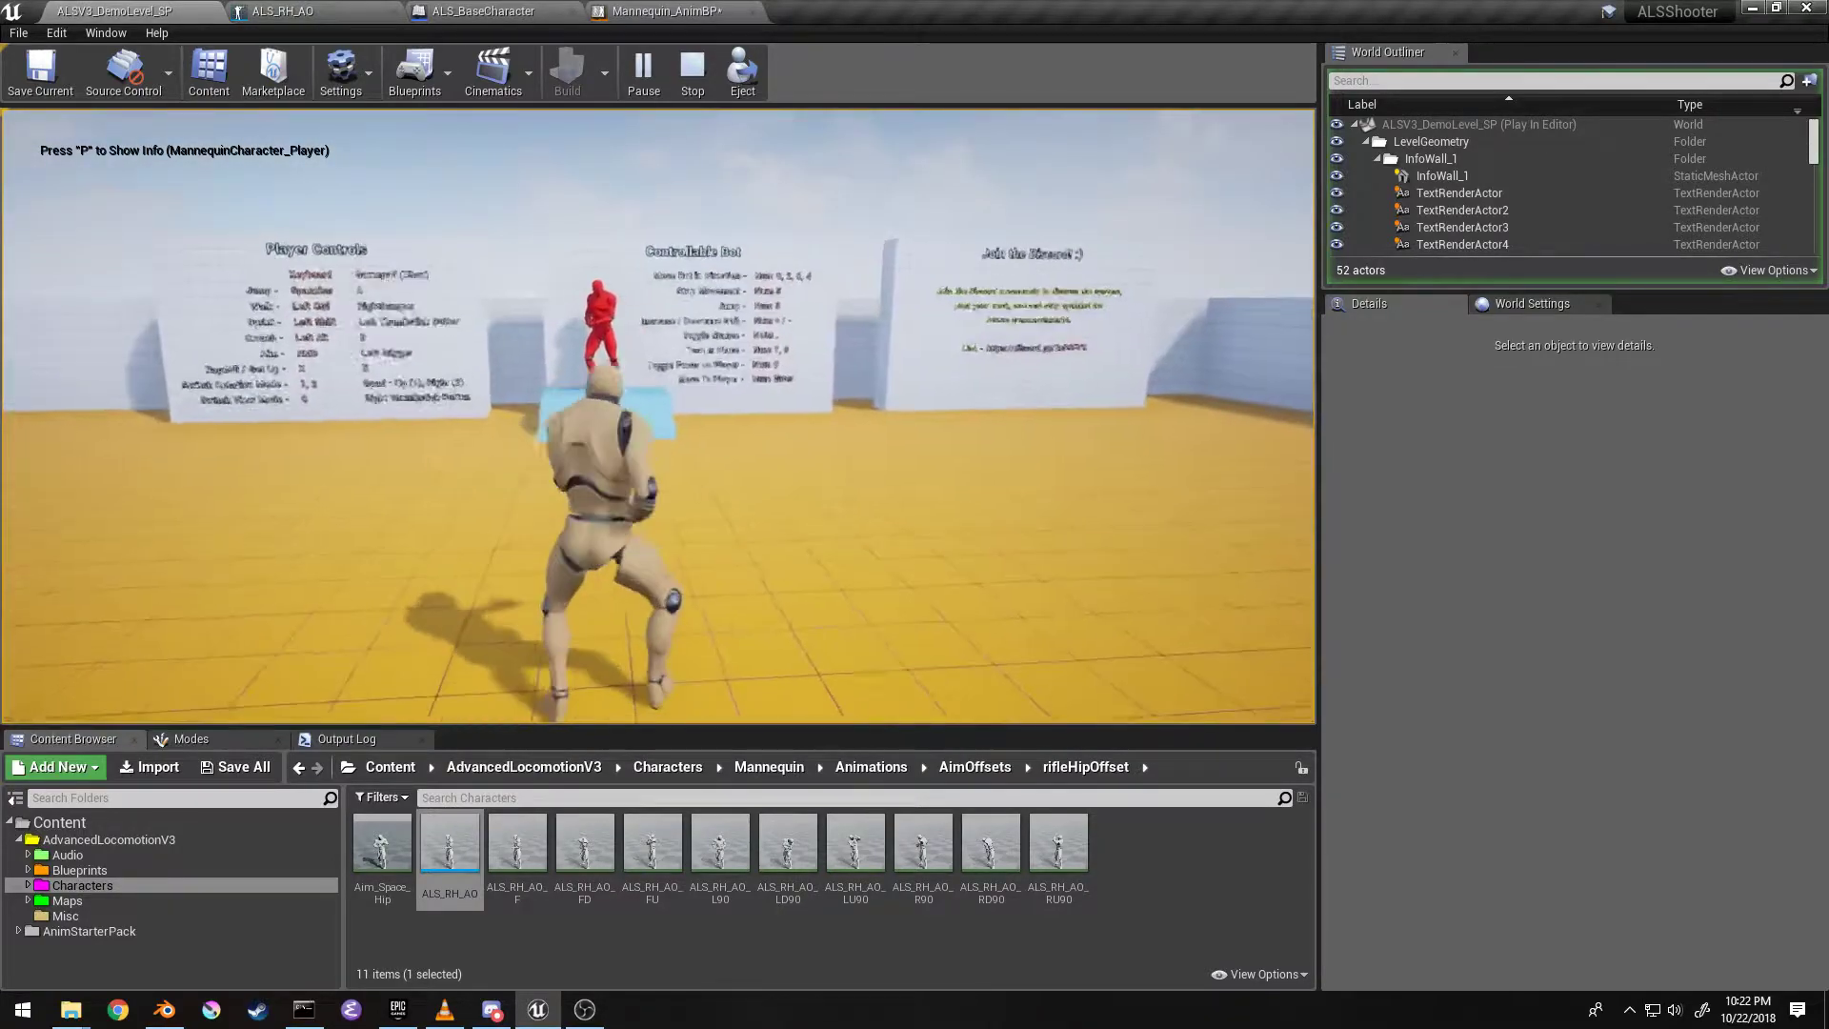
key(w)
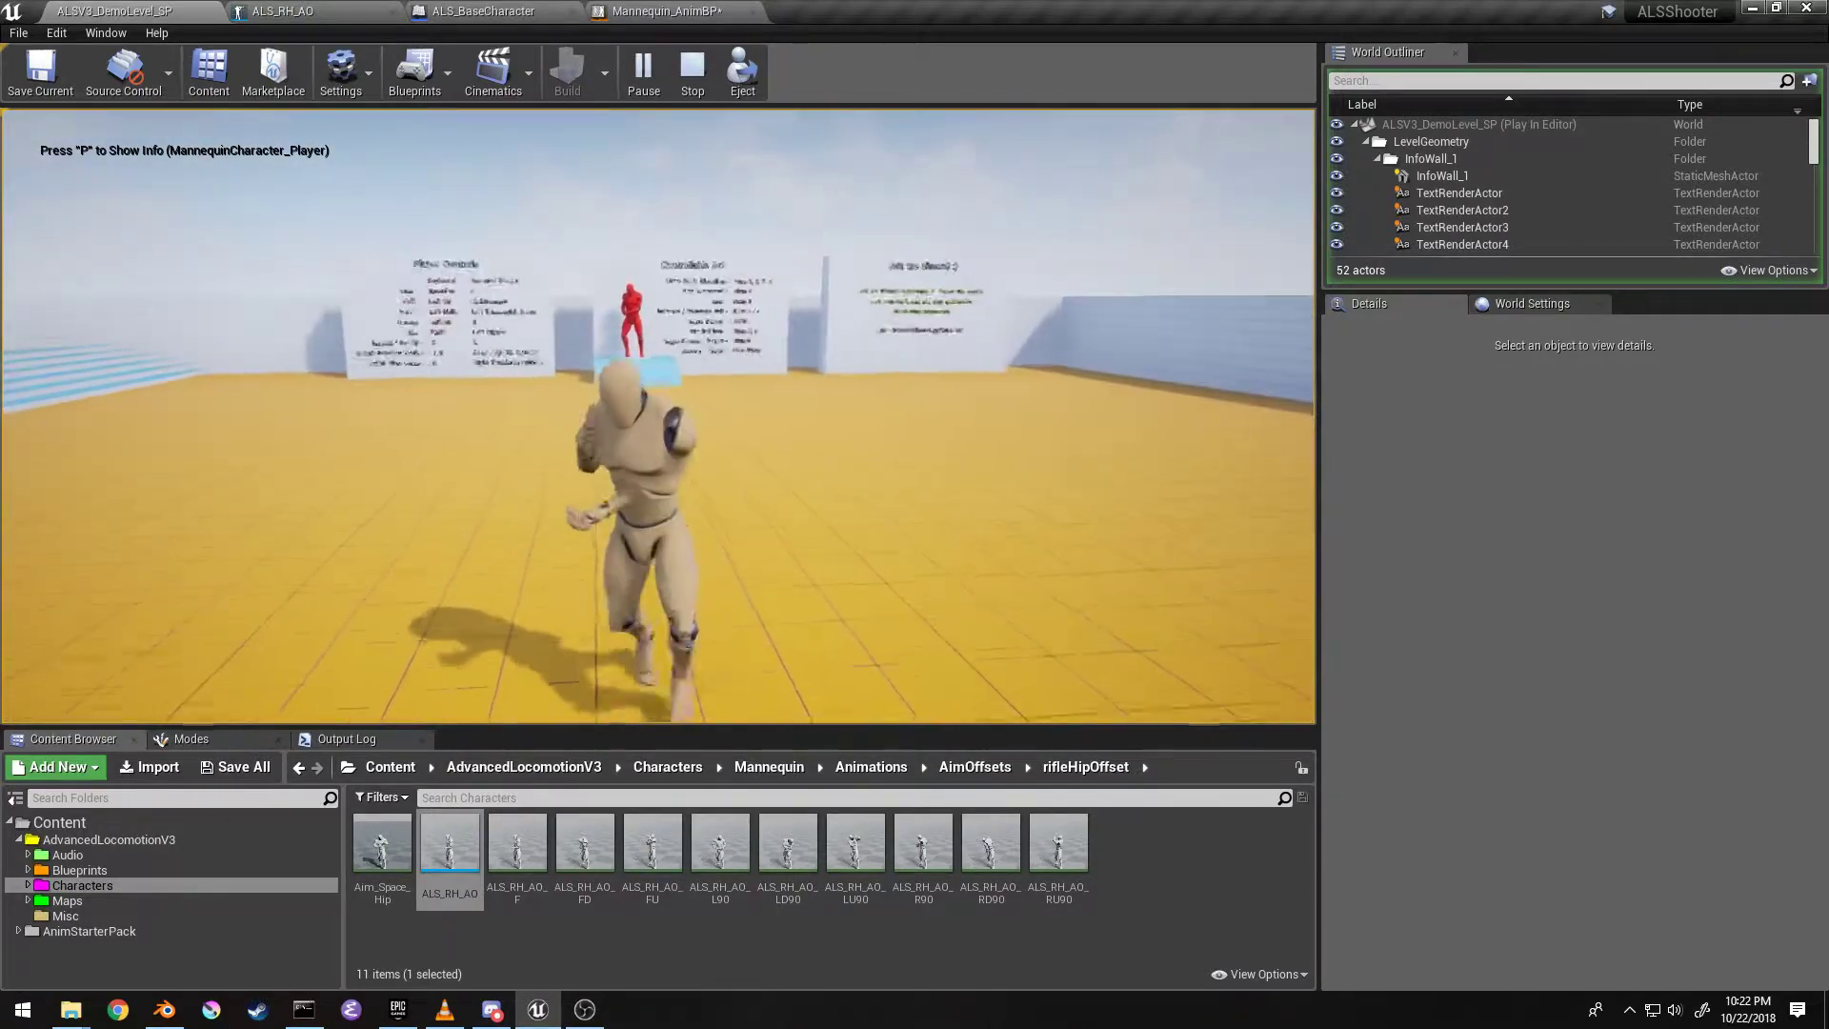
key(Escape)
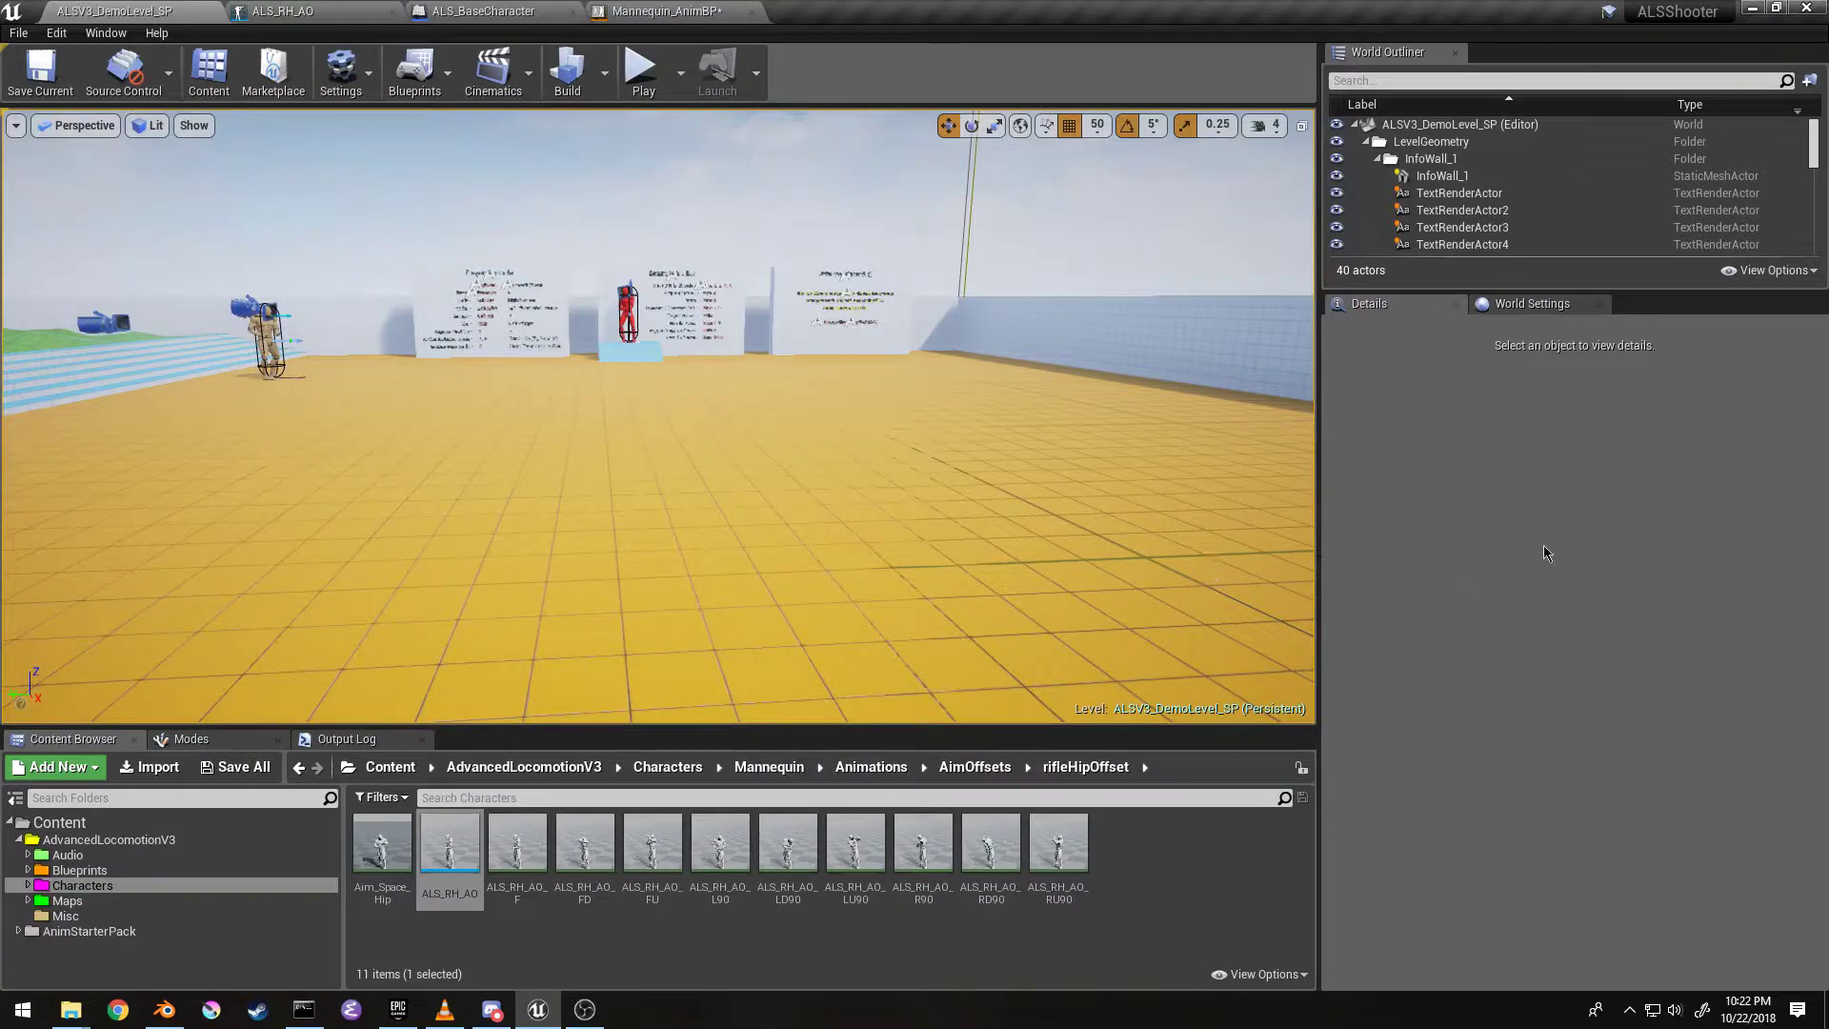
Step: Orbit around the mannequin and glance at the Mannequin_AnimBP graph, then return to the level
right_drag(658, 428, 430, 359)
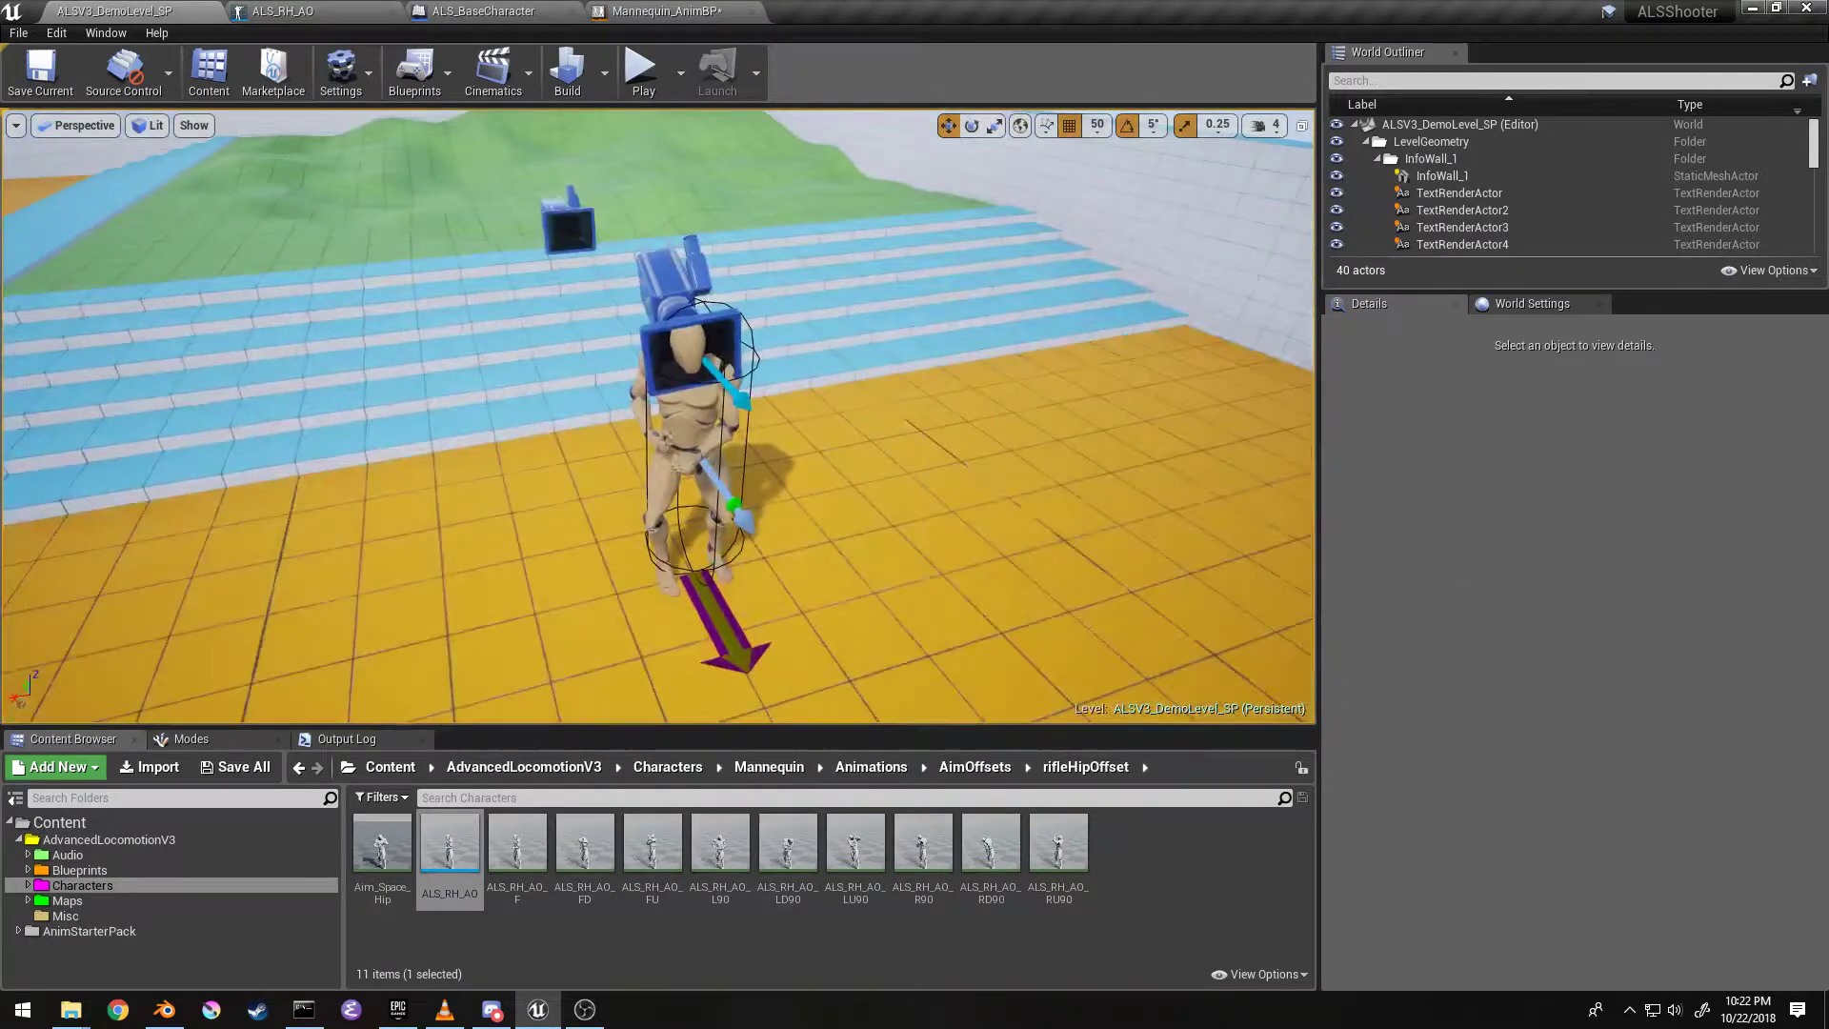
right_drag(658, 429, 544, 414)
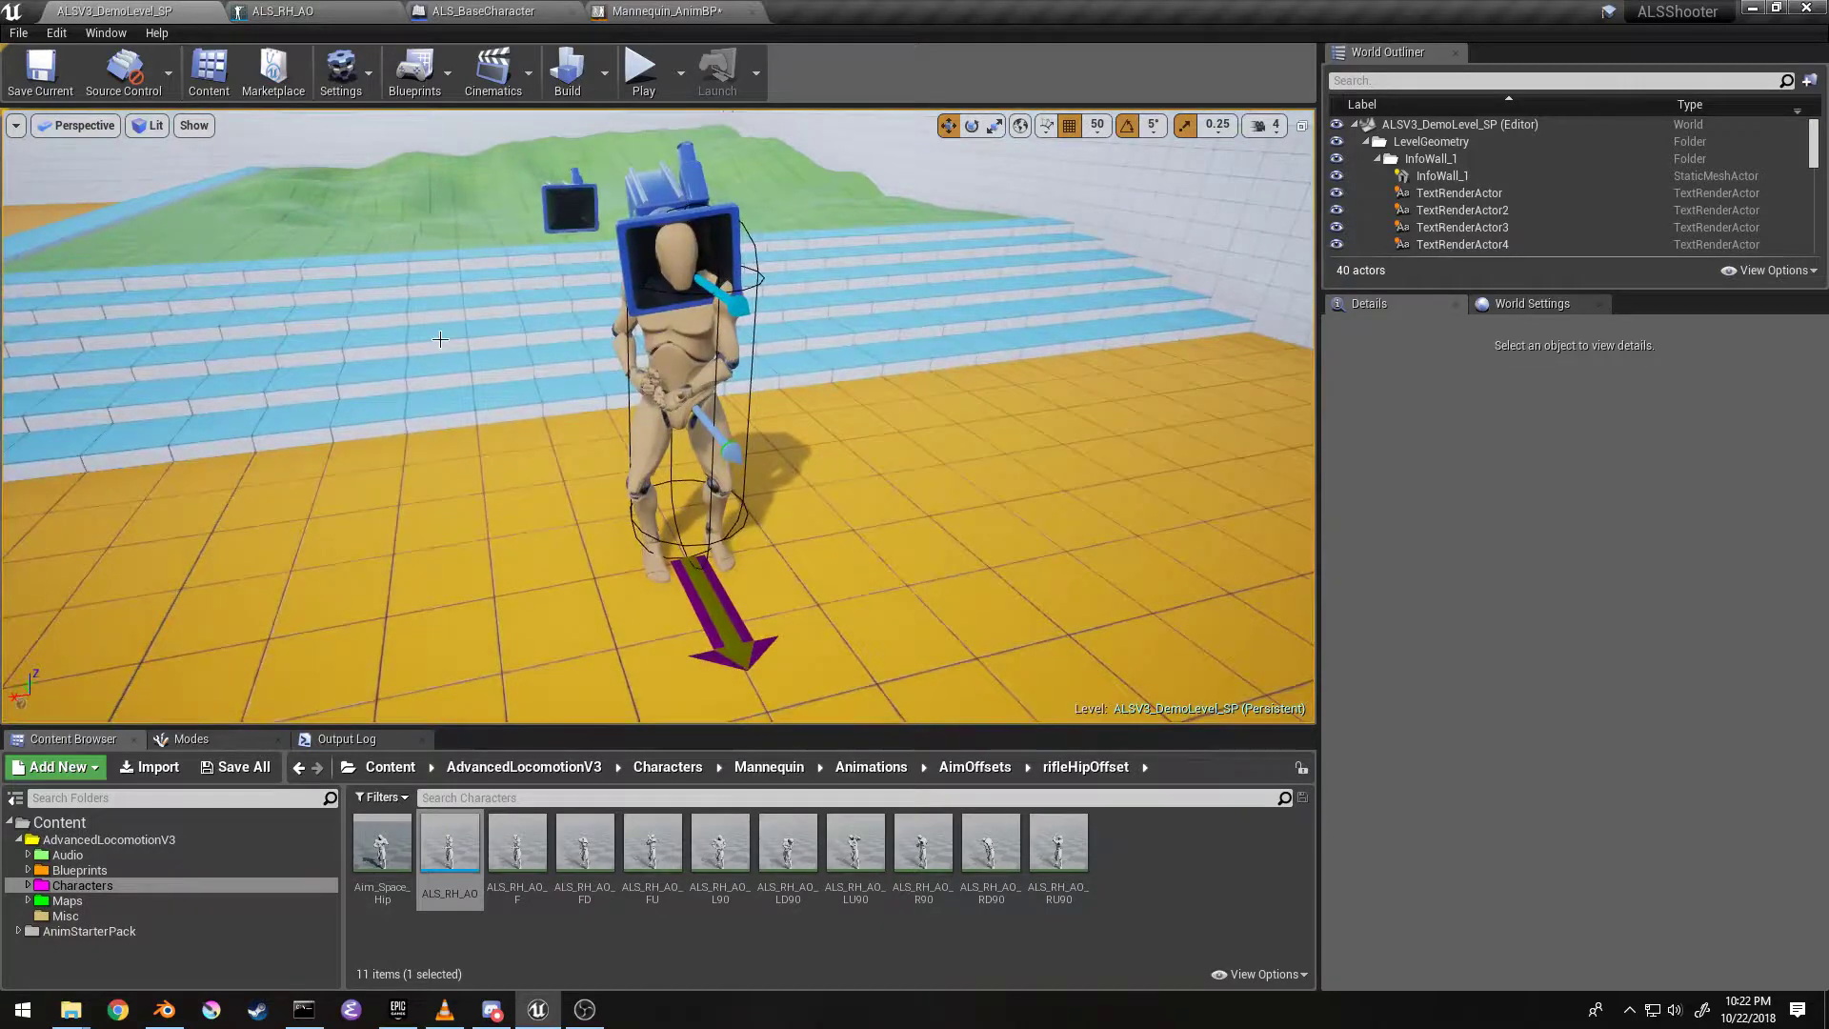
mouse_move(990, 854)
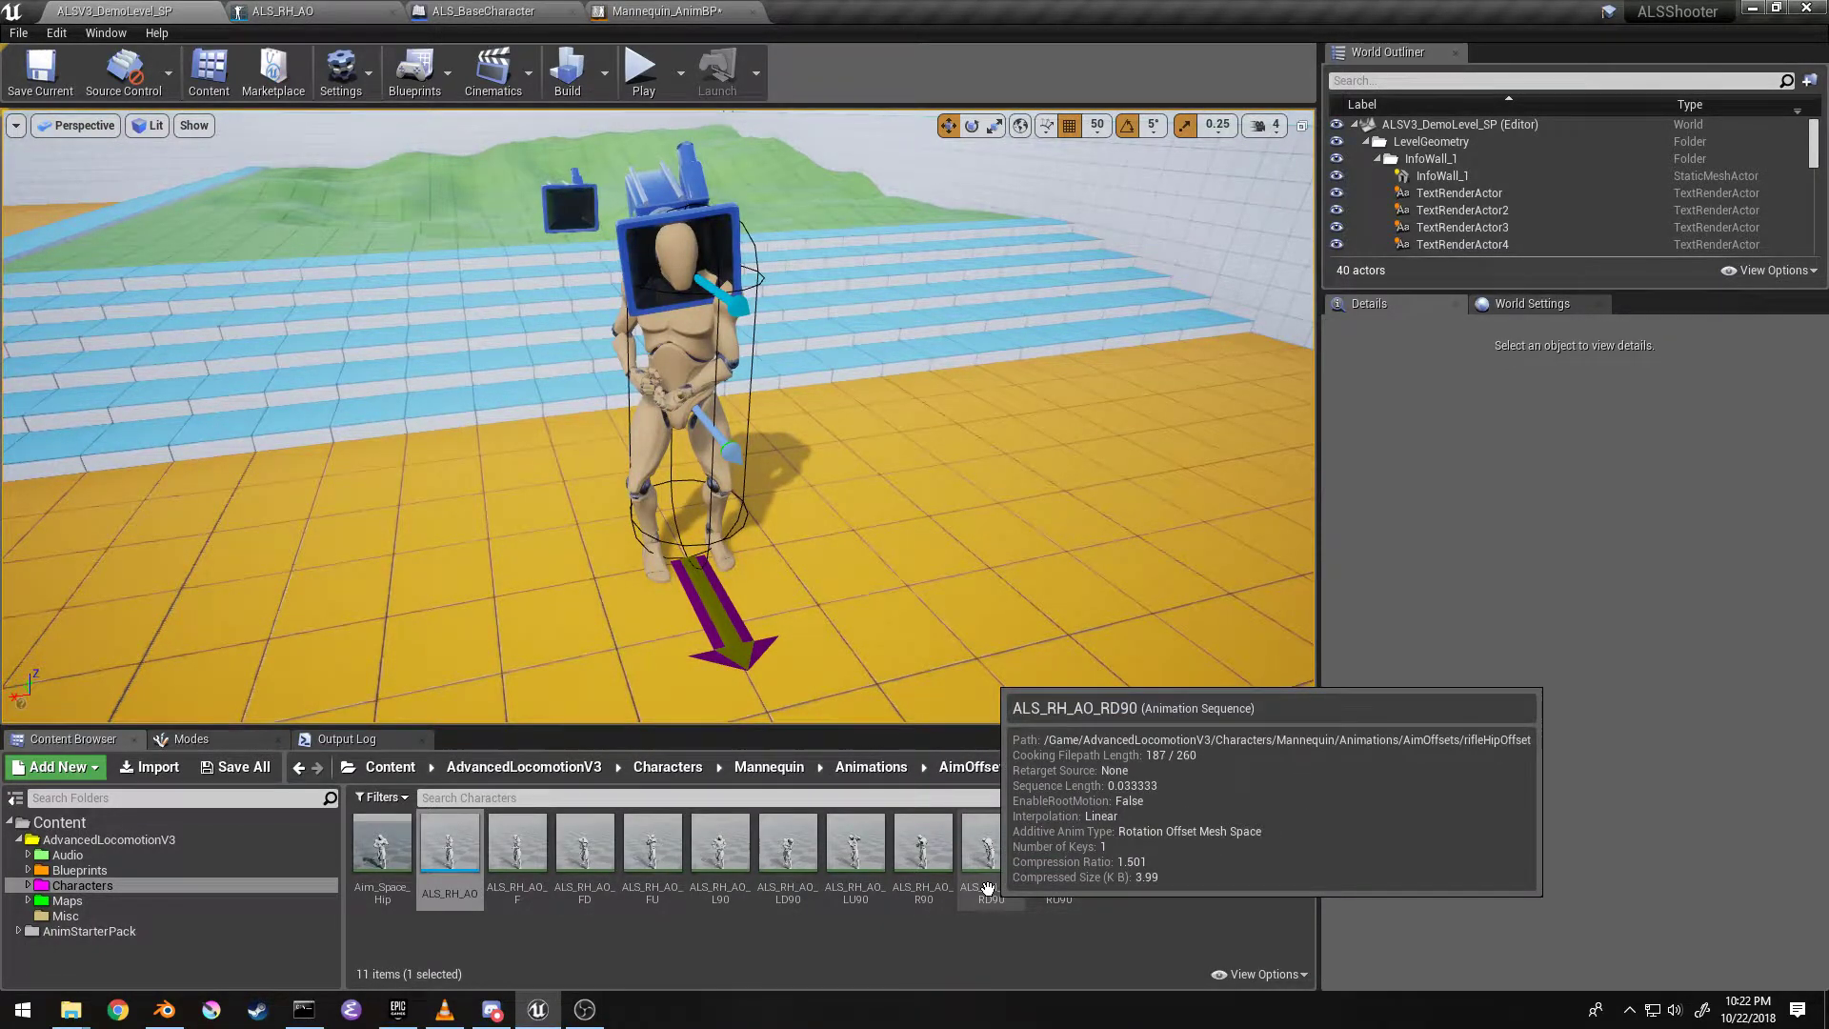
click(652, 18)
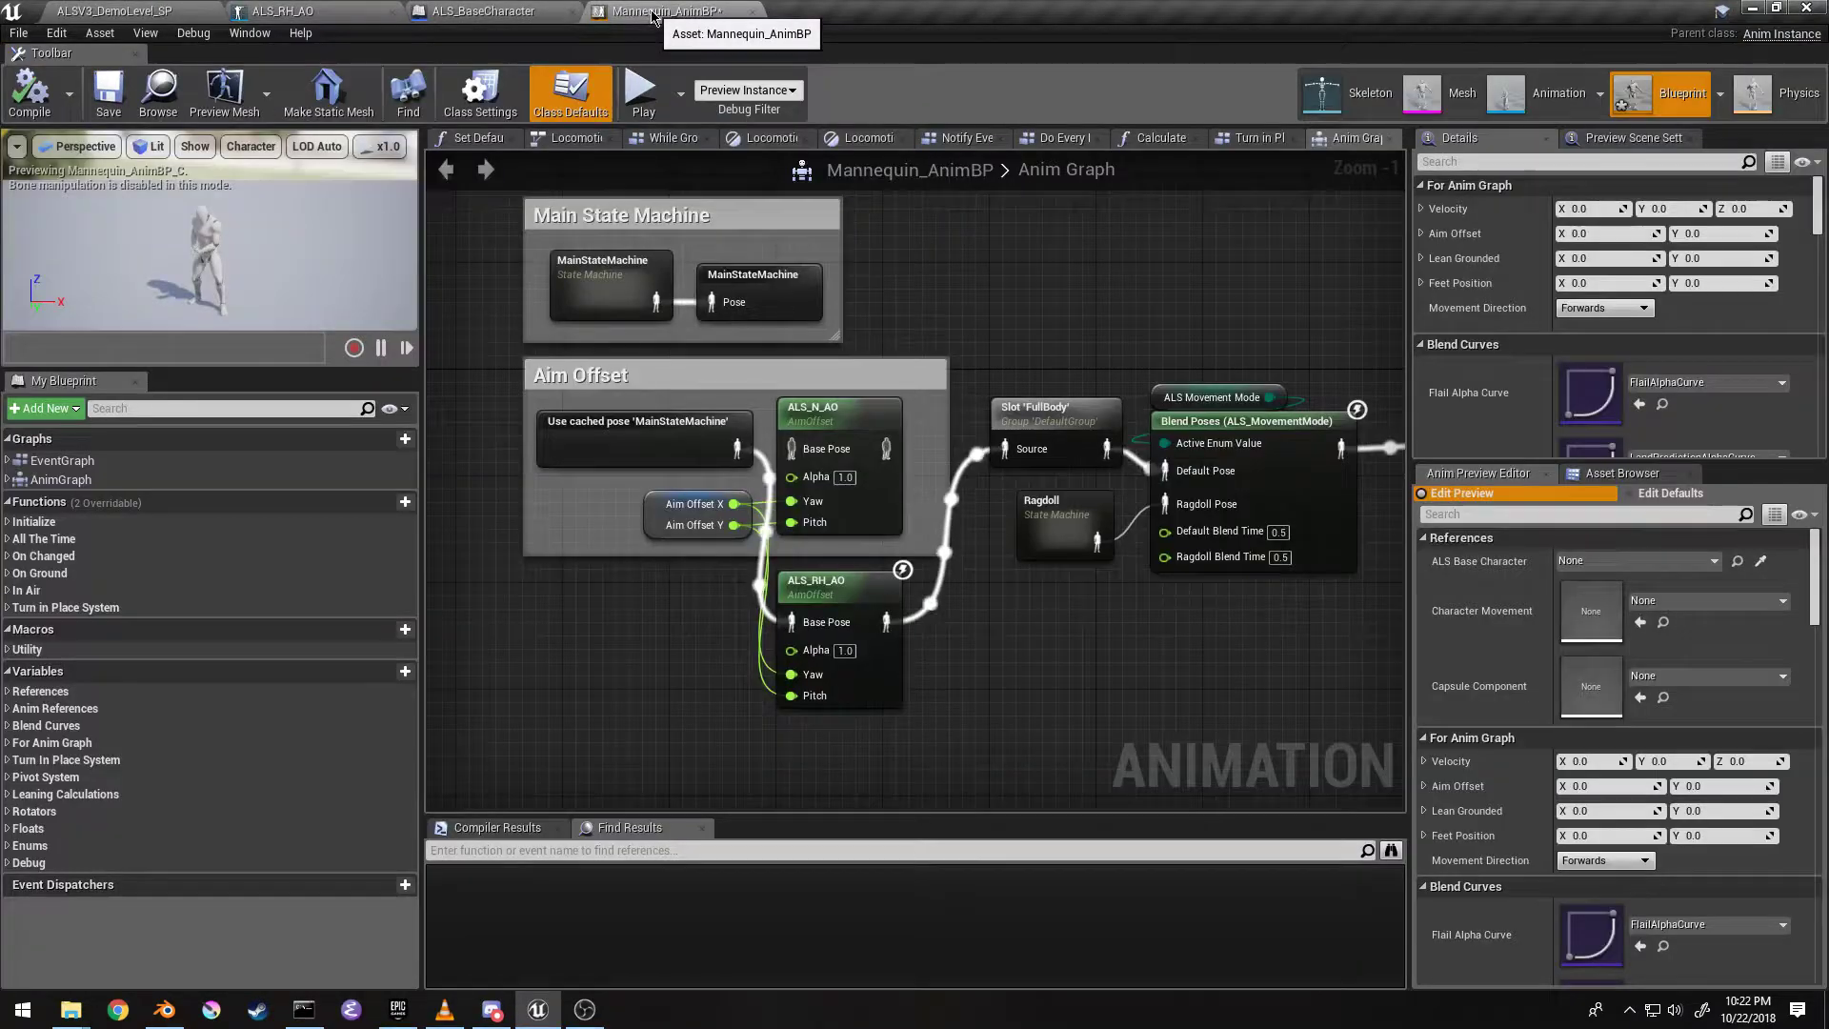
click(482, 9)
click(114, 10)
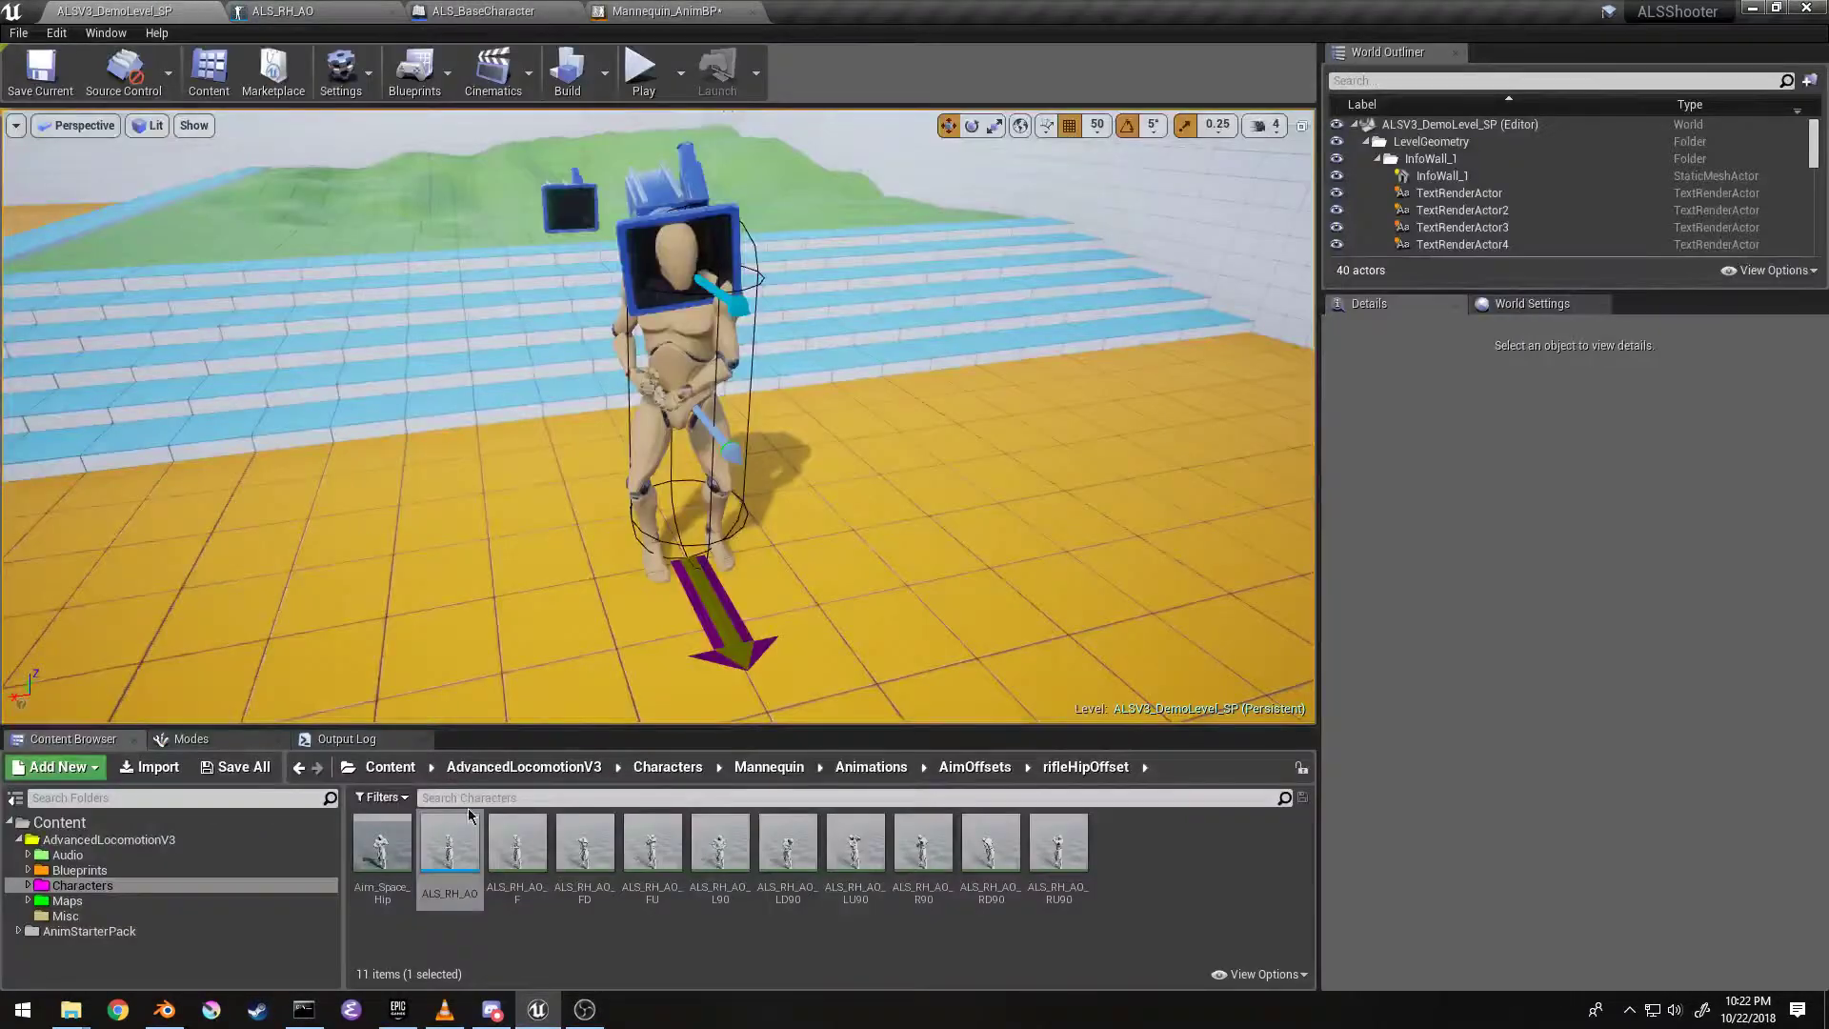
Step: Briefly bring up the screen recorder, then switch to the Blender house scene
click(584, 1011)
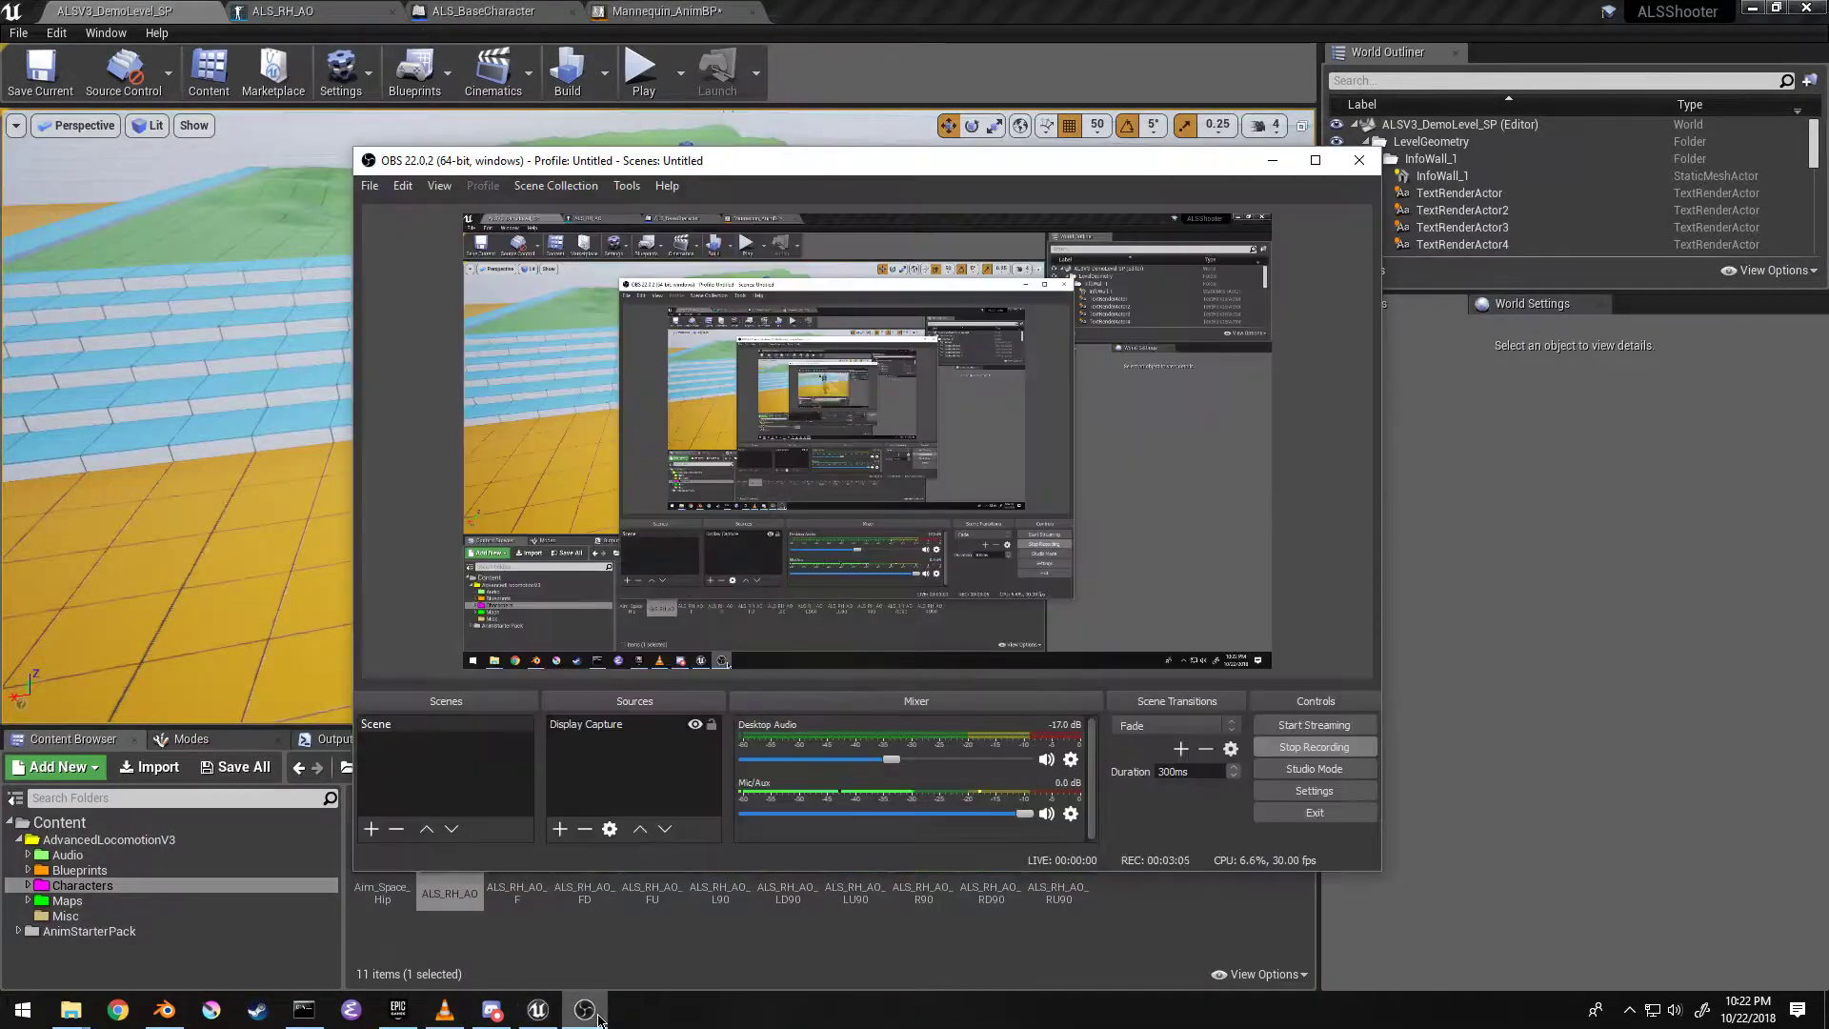
click(536, 1011)
click(213, 1012)
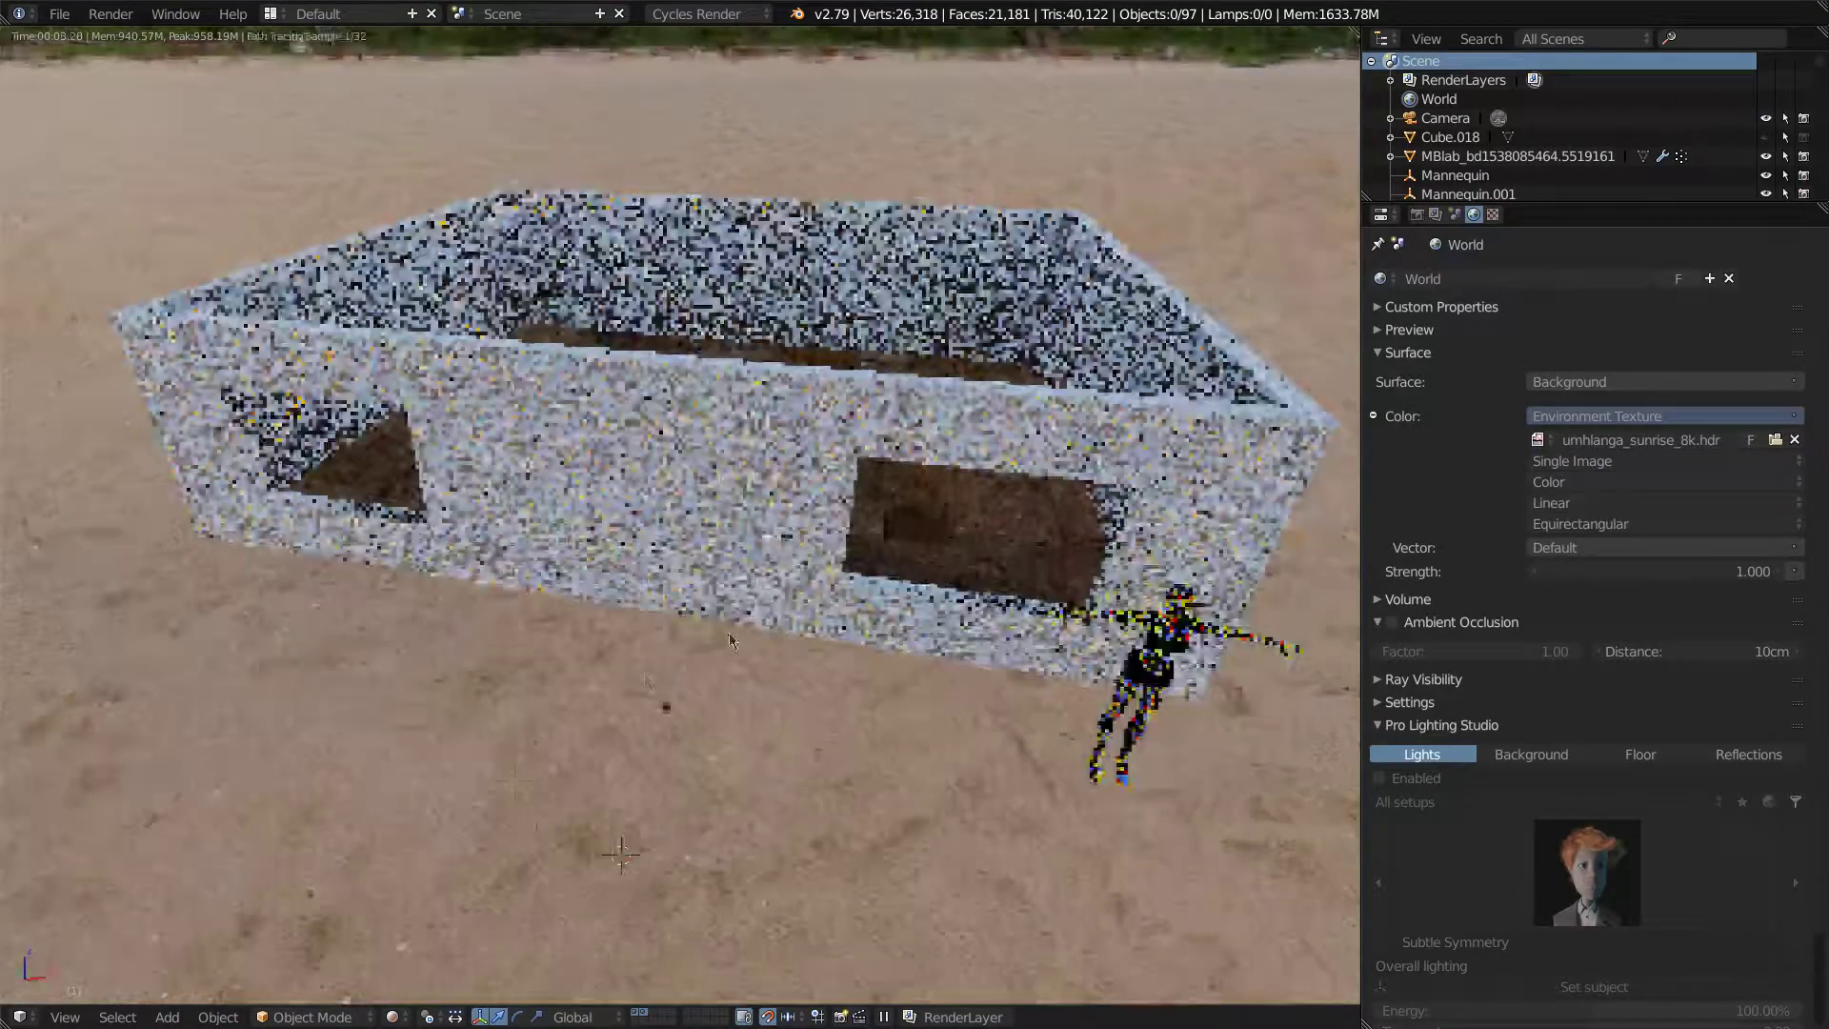
Step: Orbit the rendered house from eye level up to an overhead view, then bring OBS forward
middle_drag(568, 732, 567, 601)
mouse_move(514, 816)
middle_down()
mouse_move(545, 671)
mouse_move(679, 599)
mouse_move(541, 517)
middle_up()
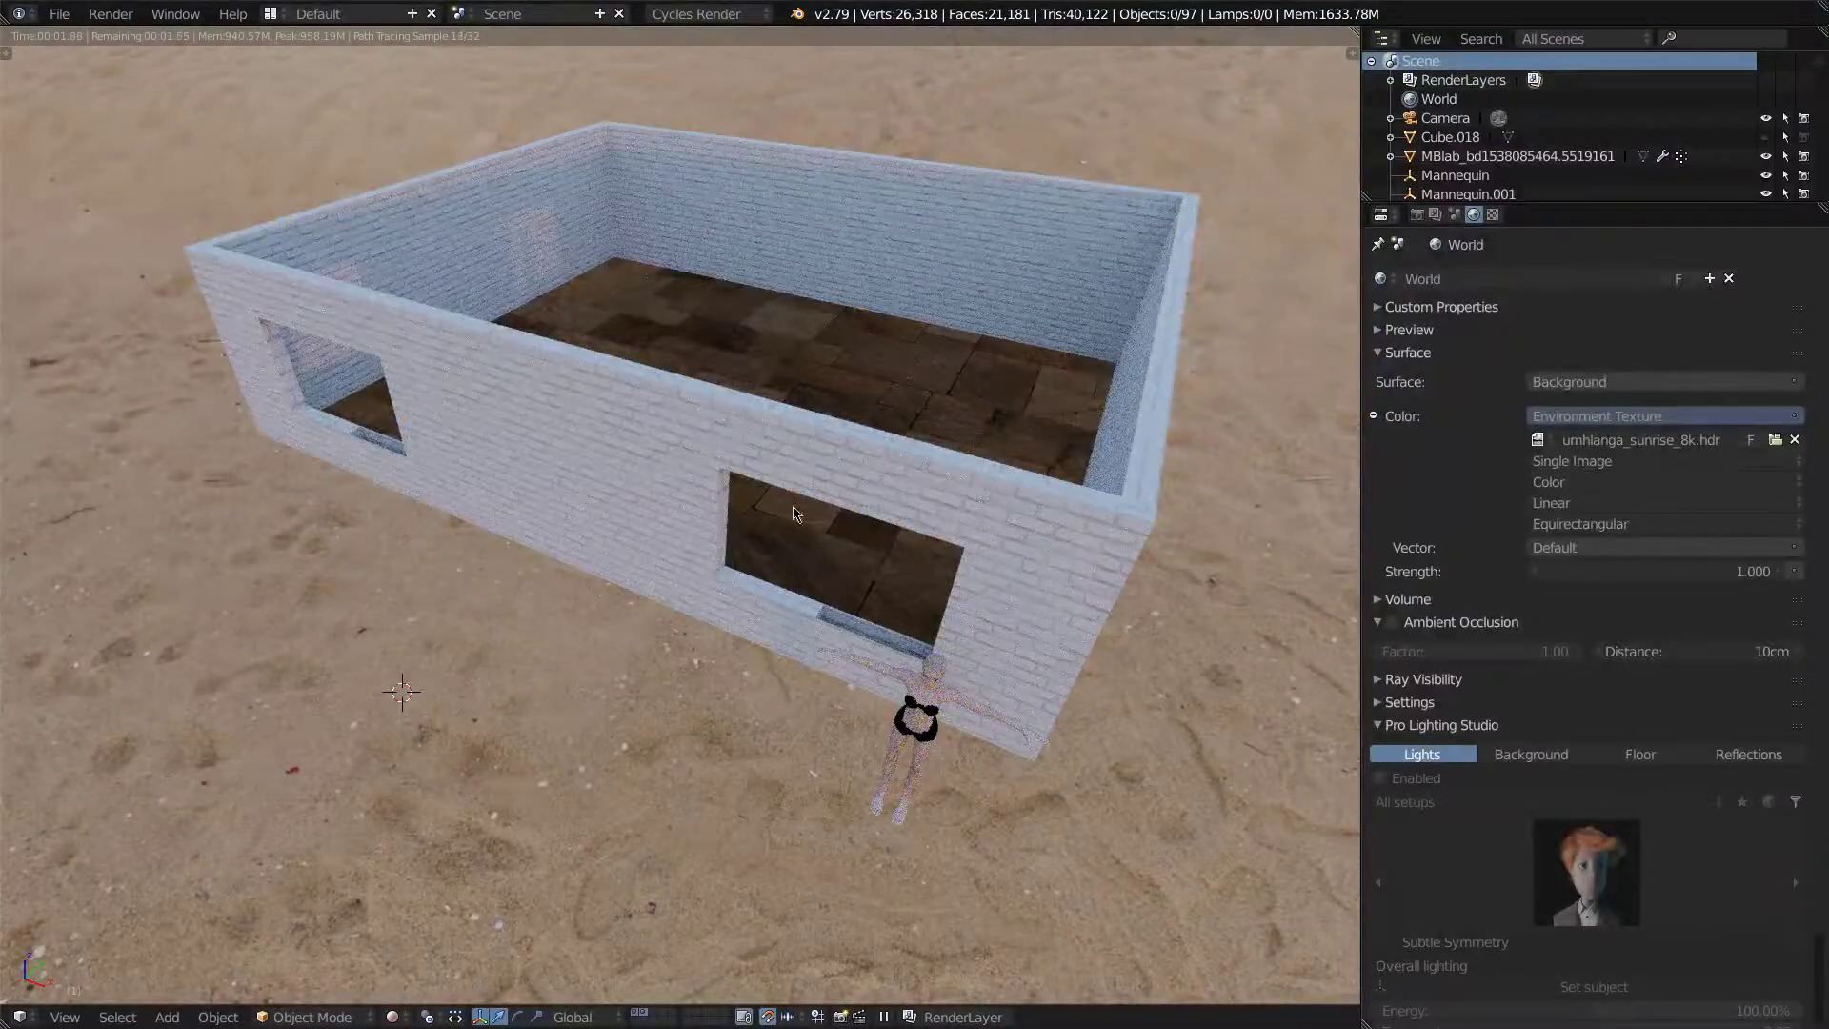
mouse_move(984, 314)
middle_down()
mouse_move(1032, 252)
mouse_move(1001, 288)
middle_up()
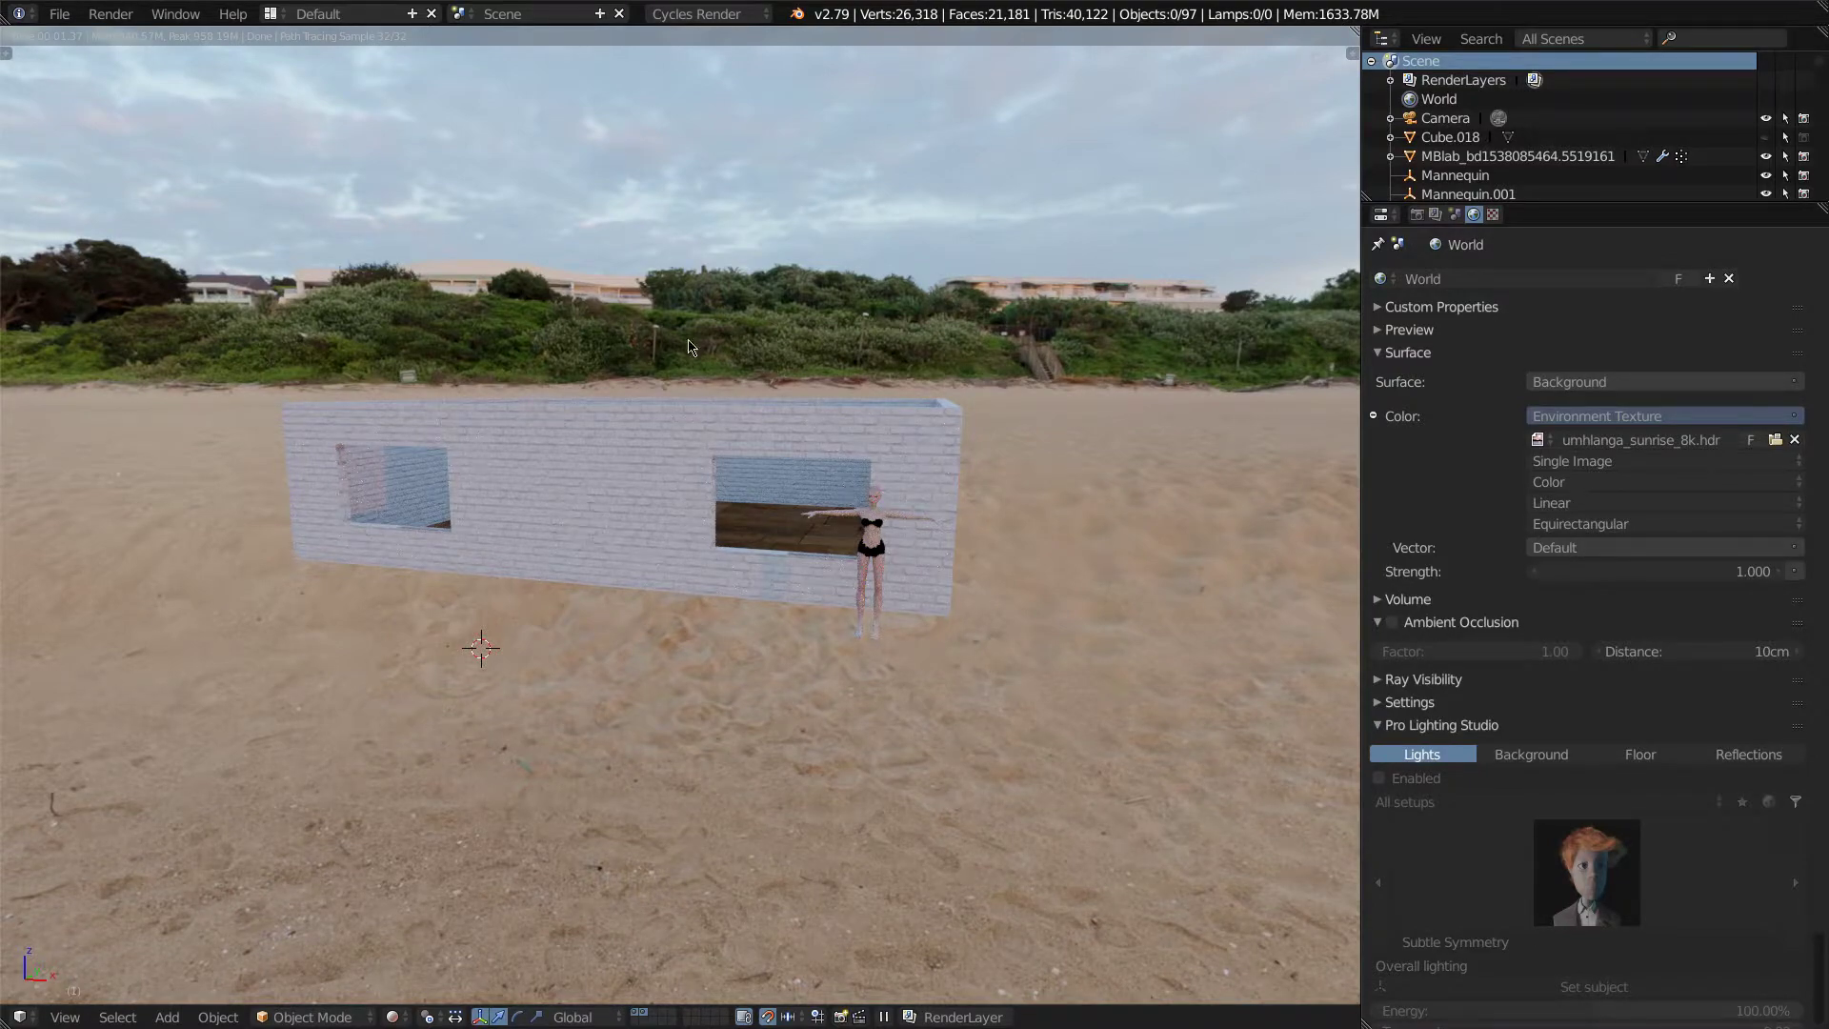
mouse_move(843, 488)
middle_down()
mouse_move(623, 462)
mouse_move(714, 425)
mouse_move(643, 483)
middle_up()
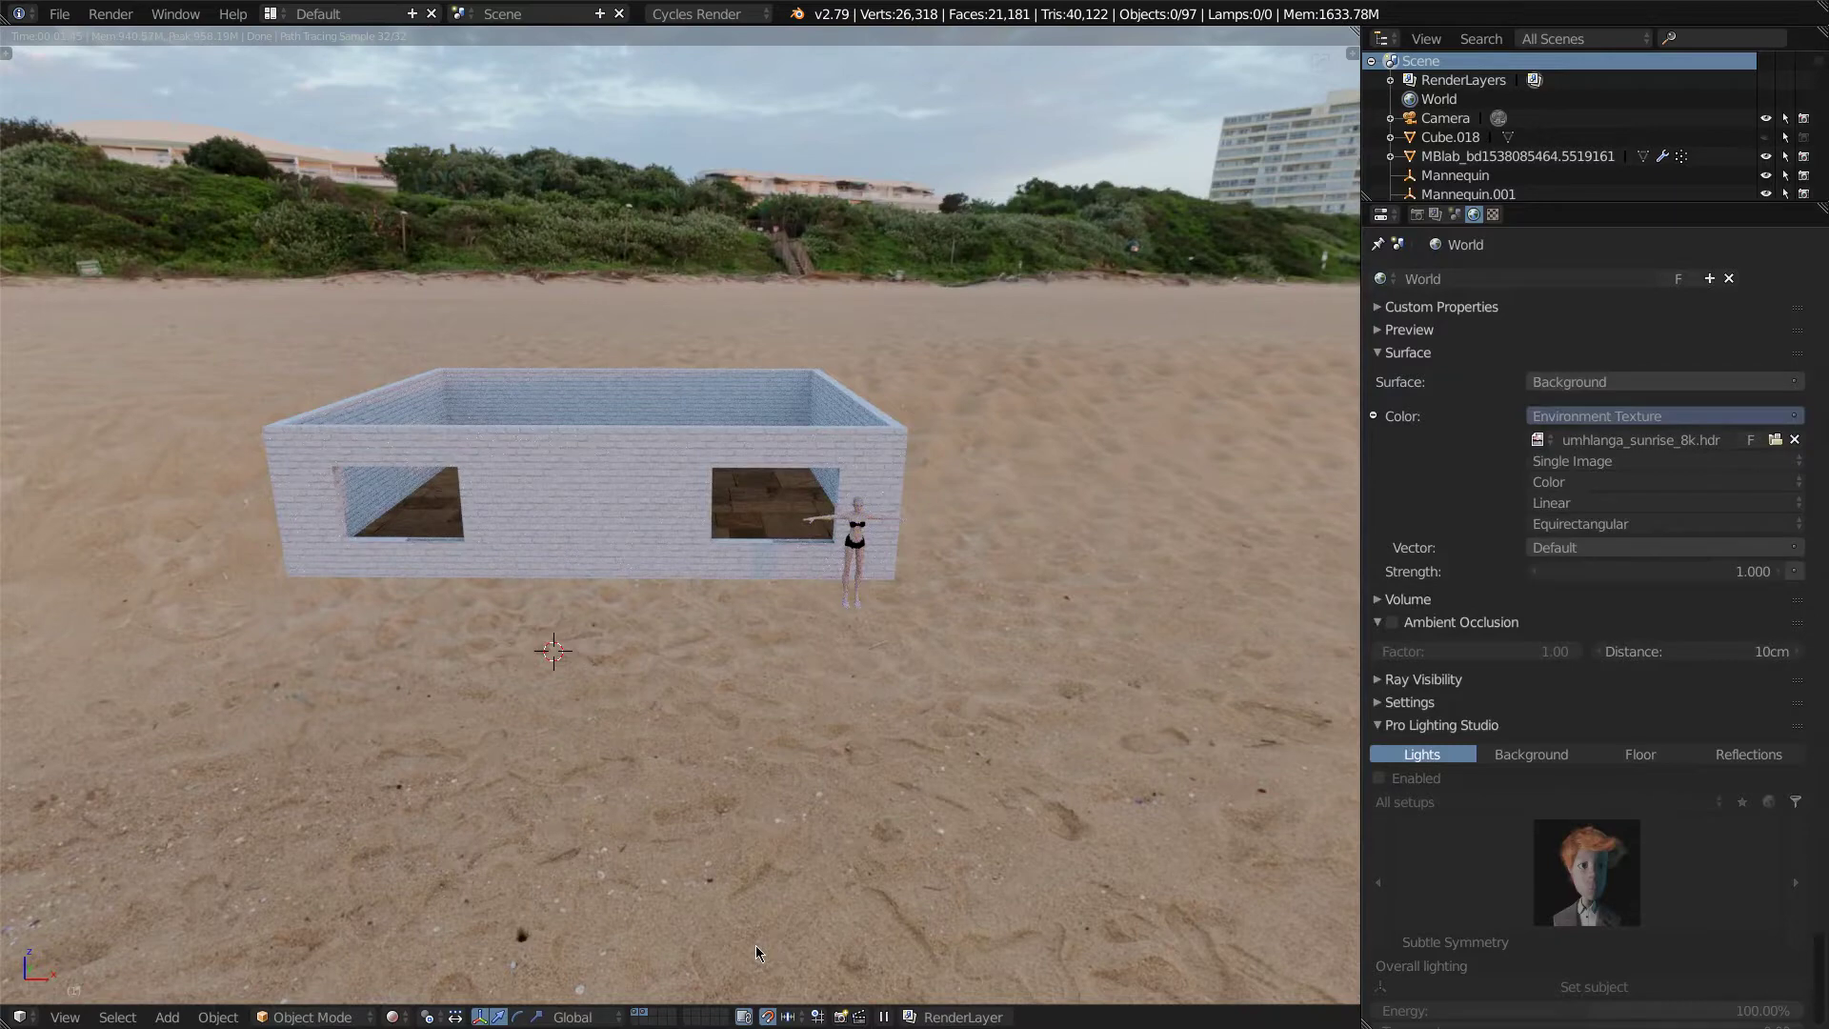
key(alt+Tab)
key(Tab)
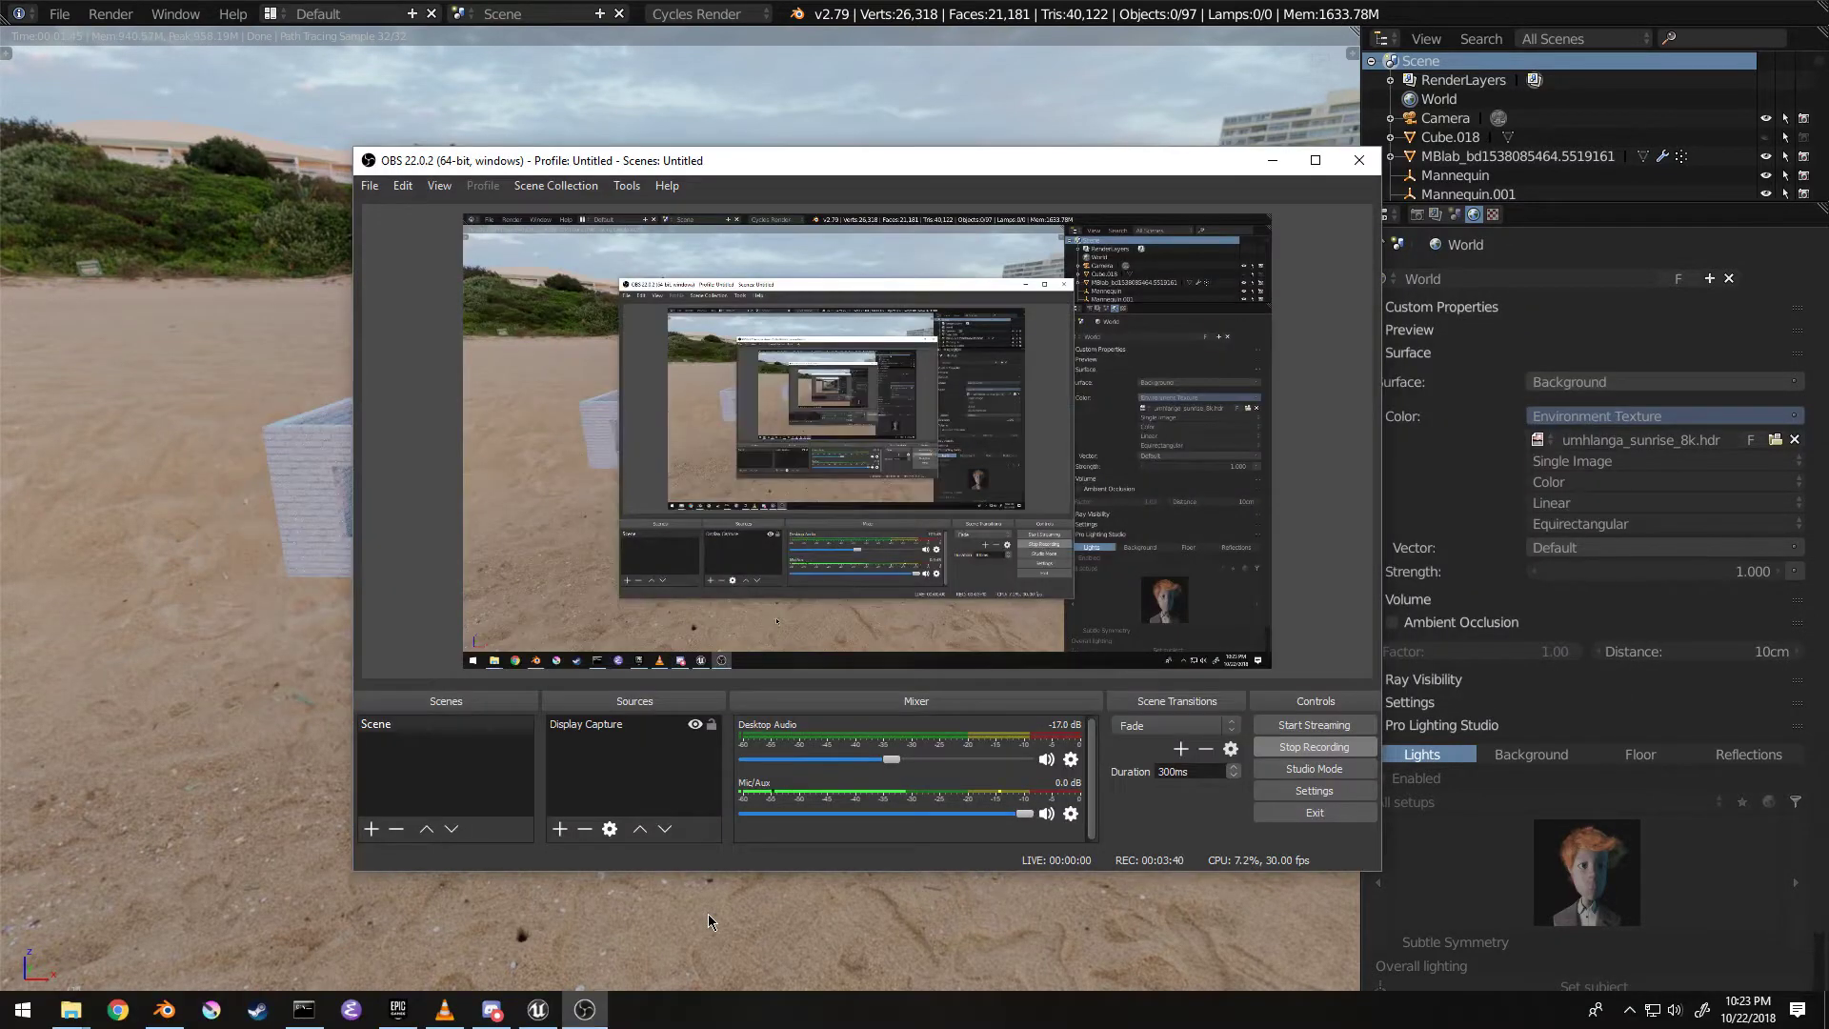